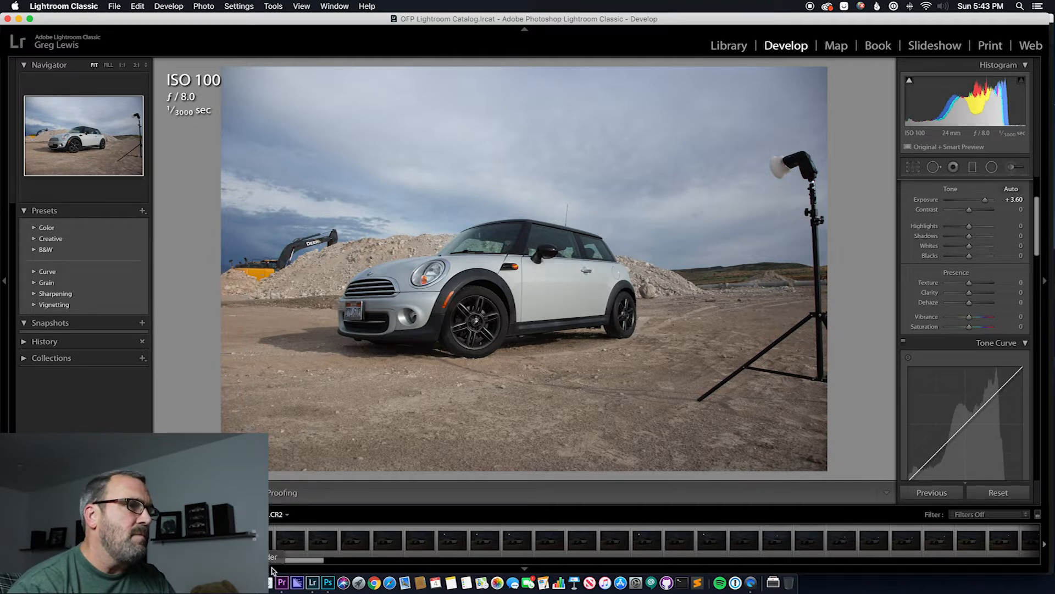
Open the dark f/8.0 frame with the light stand by the car's front wheel and raise its exposure to +0.50
drag(274, 561, 362, 552)
click(360, 549)
click(380, 542)
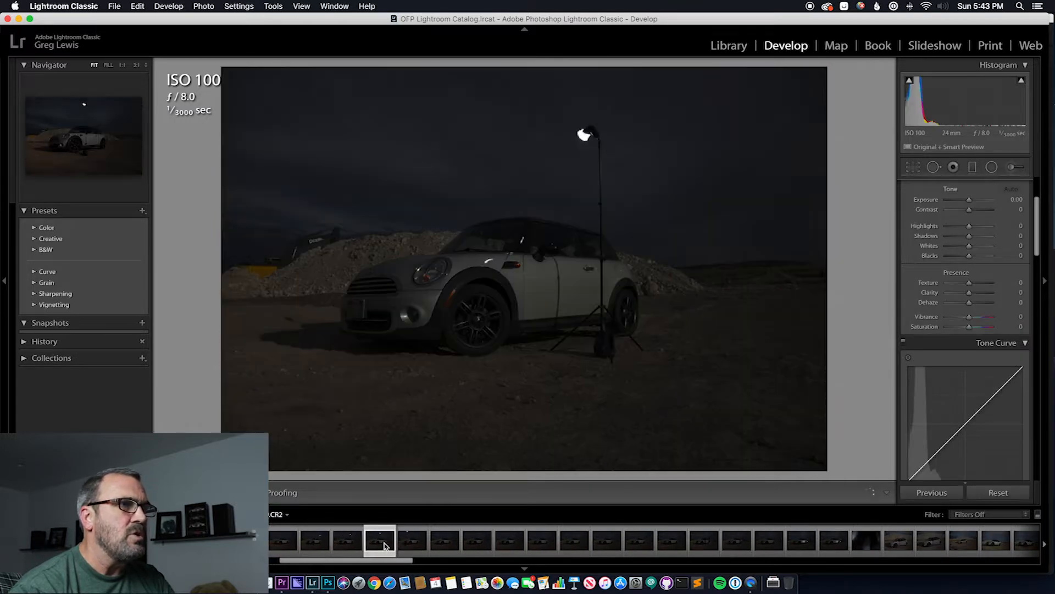
click(409, 543)
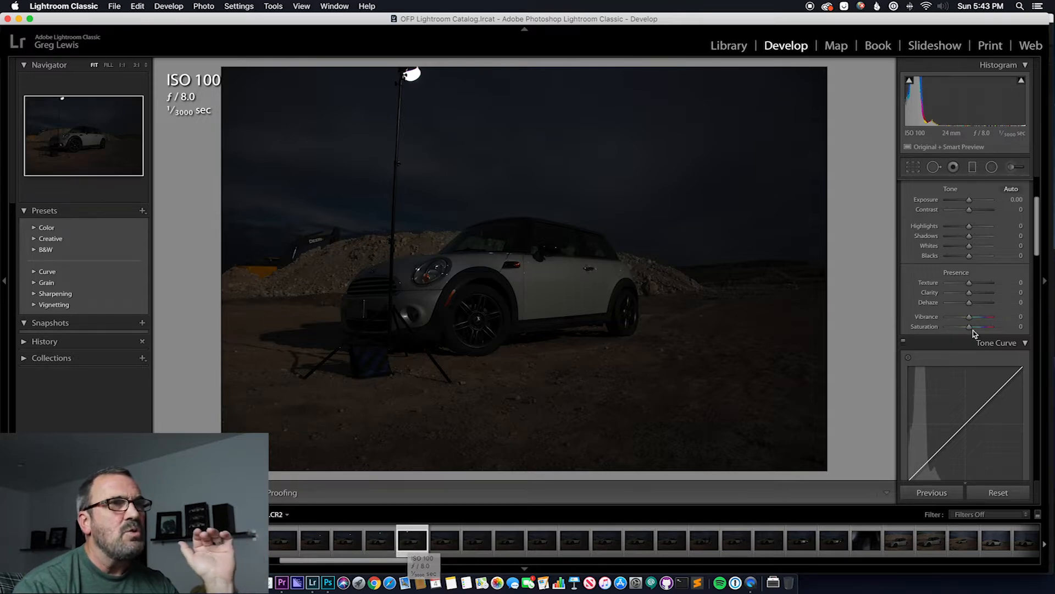
mouse_move(971, 203)
mouse_down()
mouse_move(982, 203)
mouse_move(972, 201)
mouse_up()
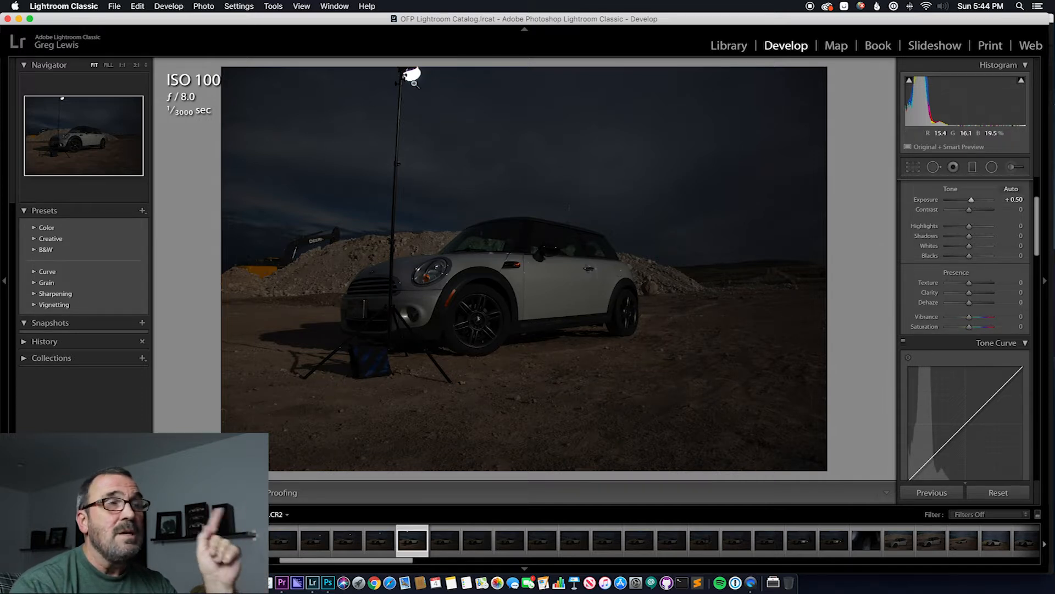
Review the dusk f/4.0 frames at the end of the shoot, comparing the light stand's positions around the car
drag(407, 559, 1018, 572)
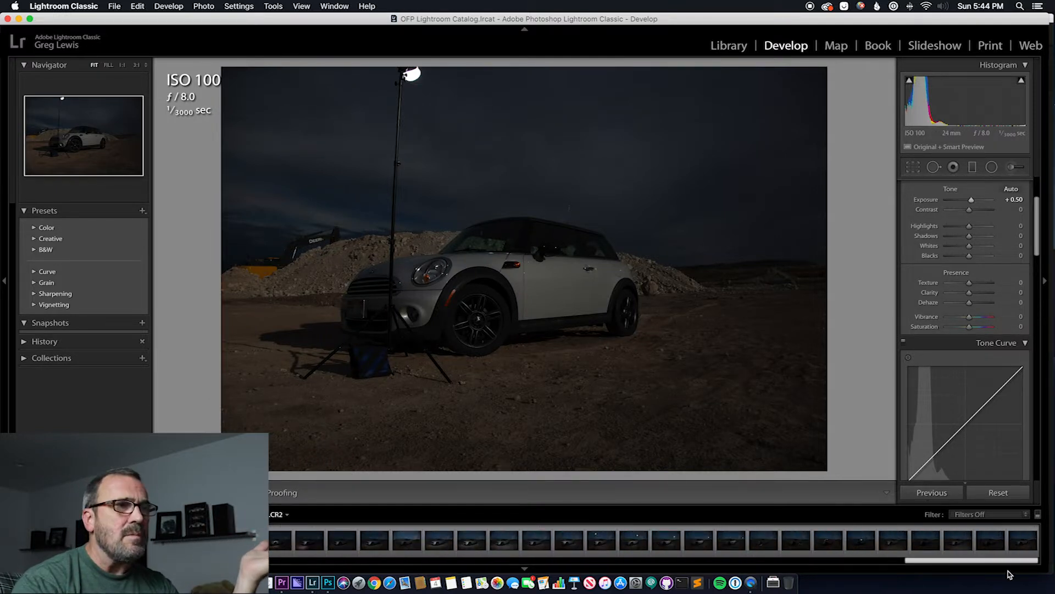
click(474, 542)
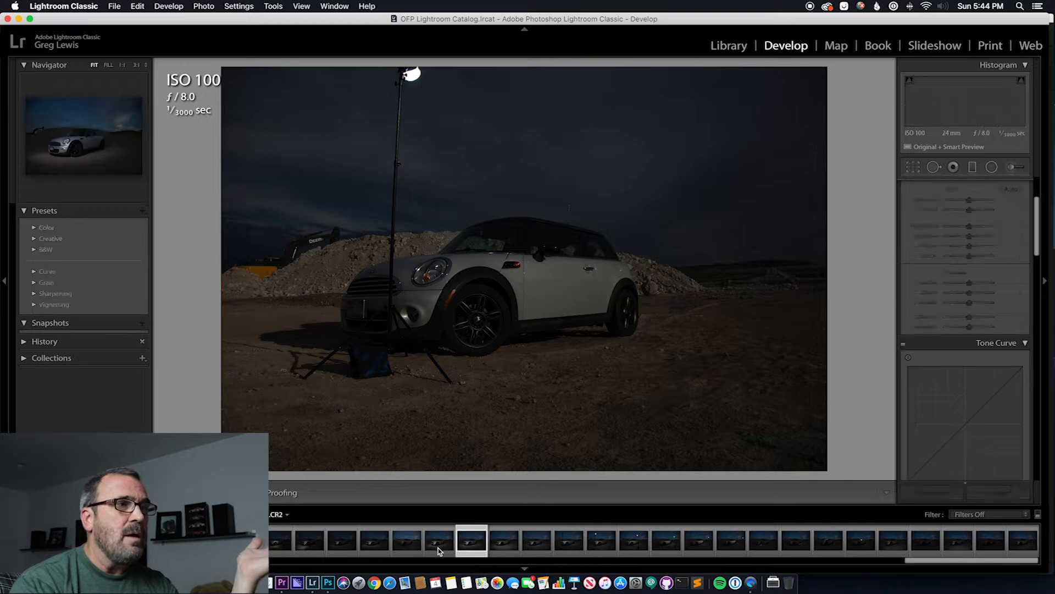
click(440, 547)
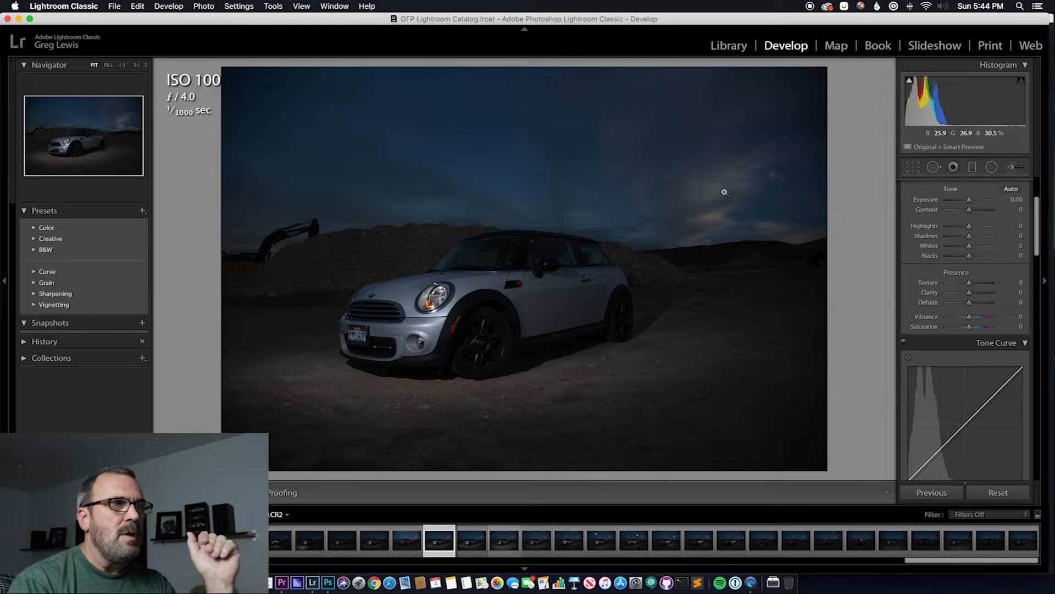
click(622, 541)
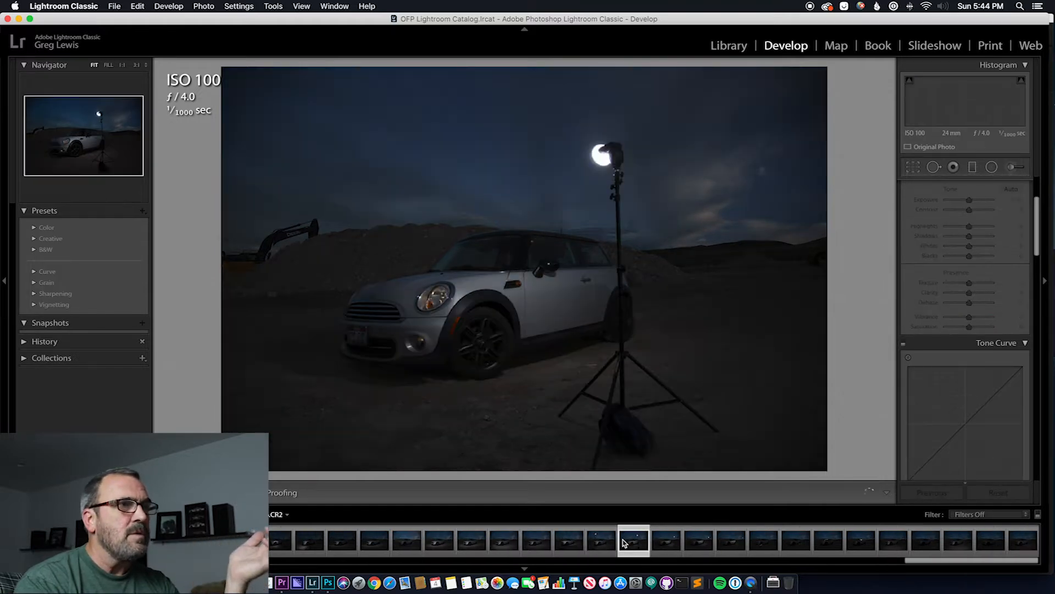
key(Right)
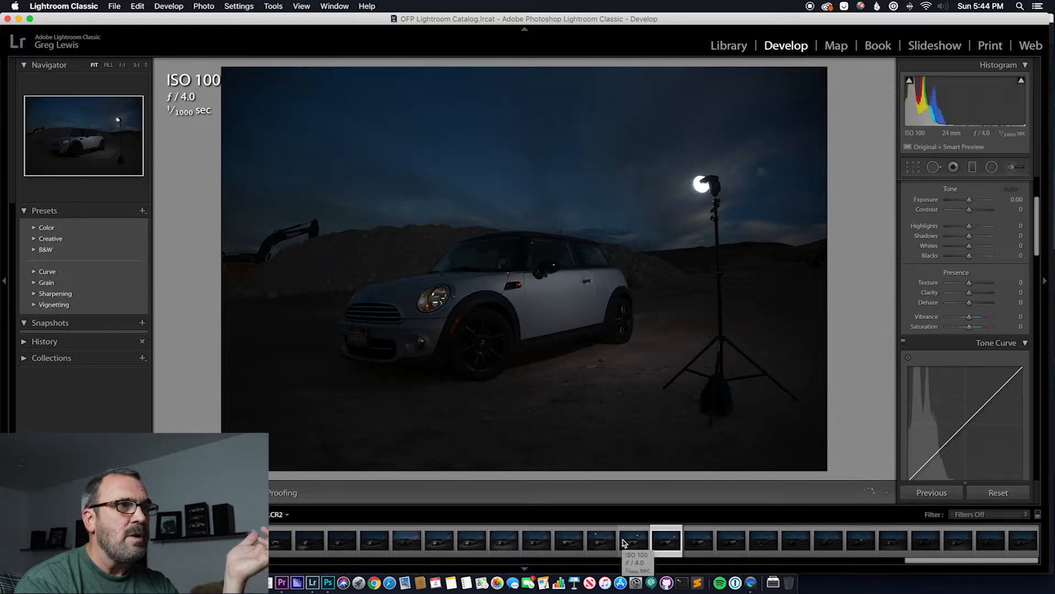
key(Right)
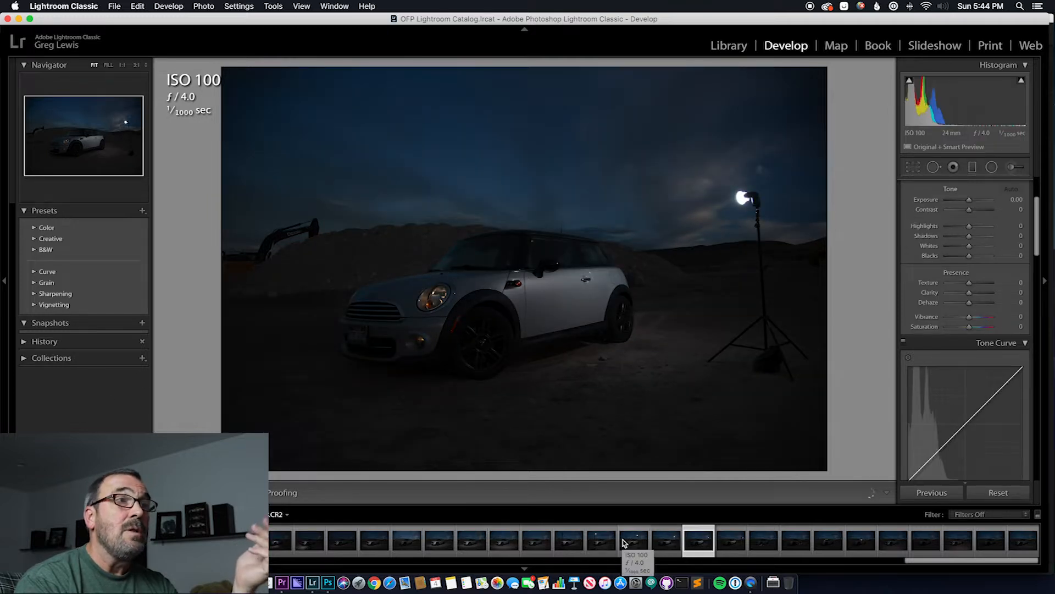
key(Right)
key(Left)
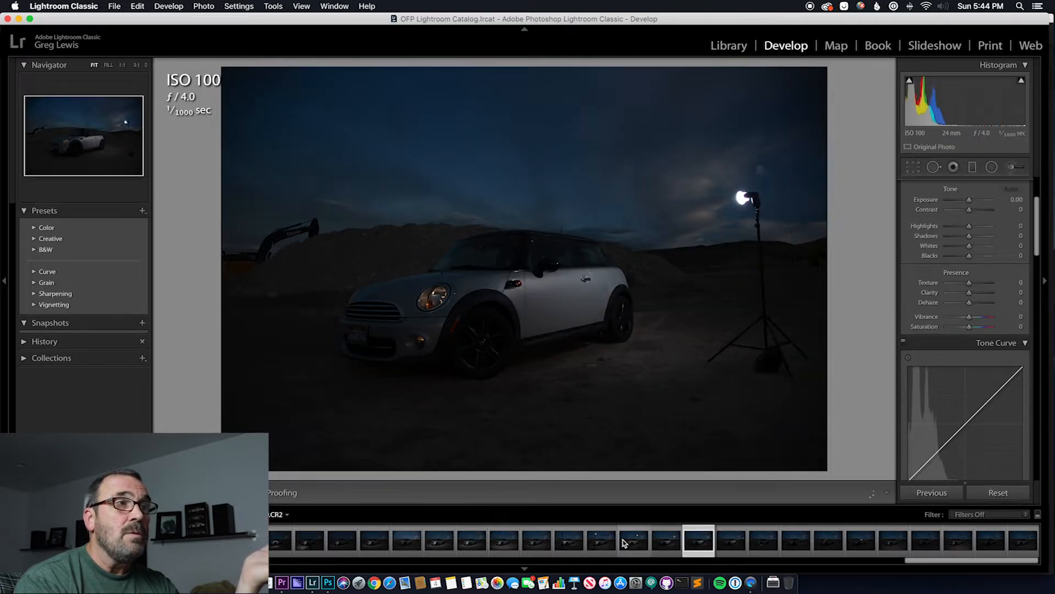
key(Left)
key(Left)
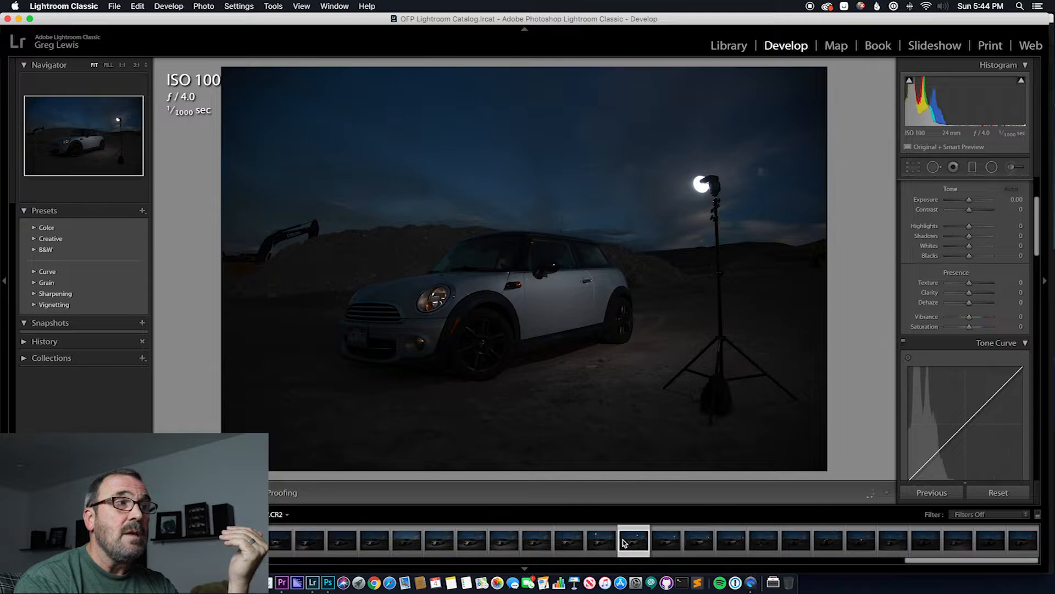
key(Left)
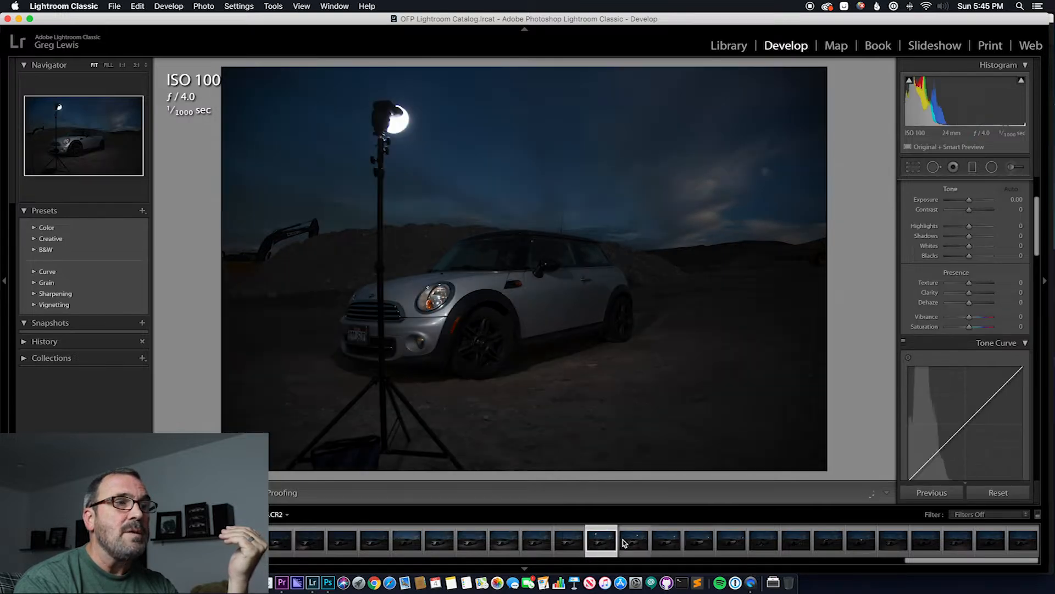
key(Right)
key(Right)
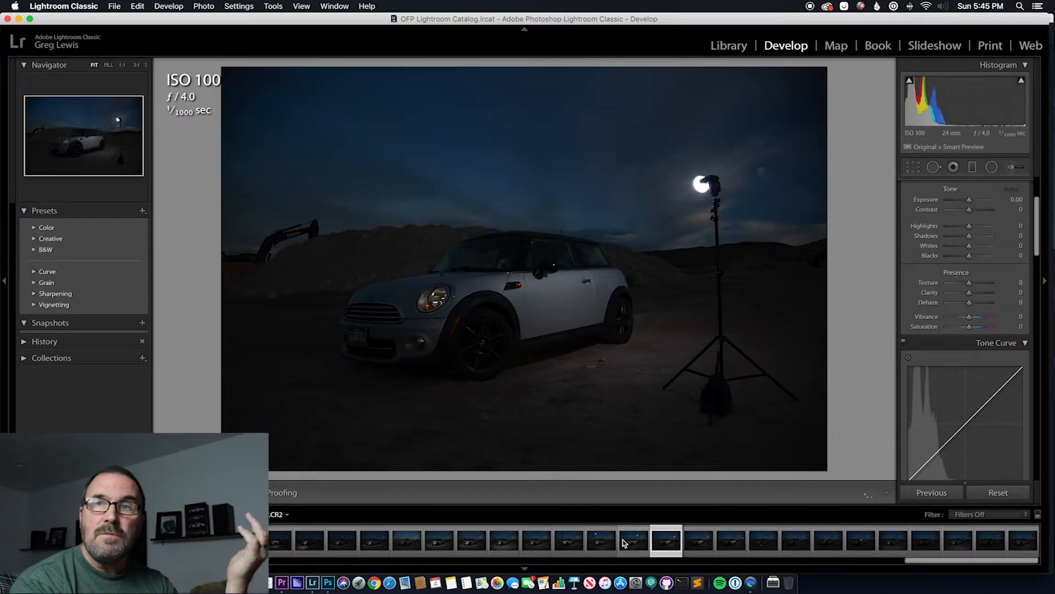
click(571, 540)
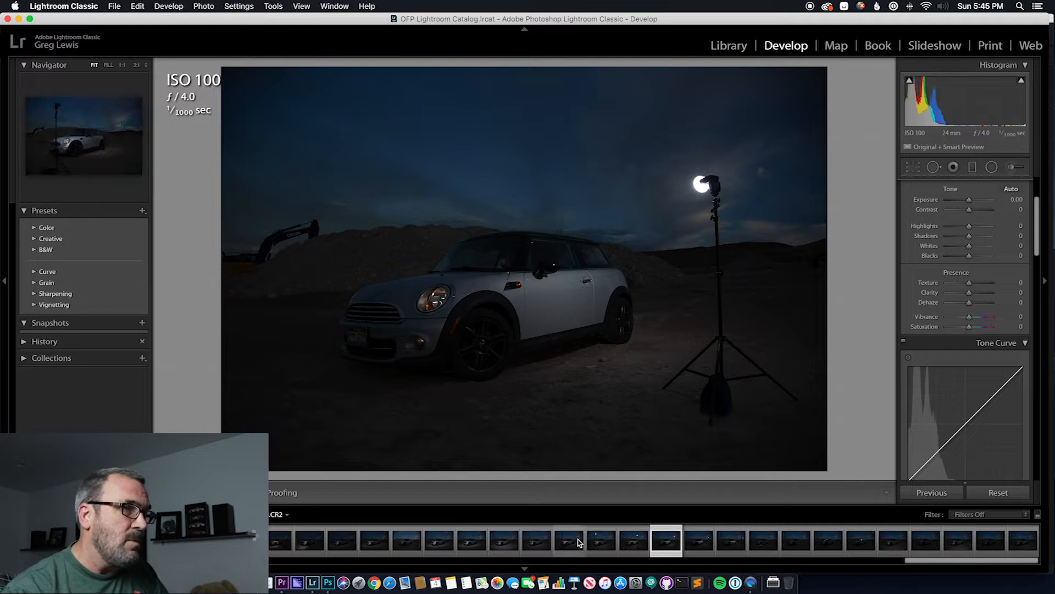
Examine the dusk frames that separately light the car's interior, windshield, rear wheel and front wheel
click(860, 543)
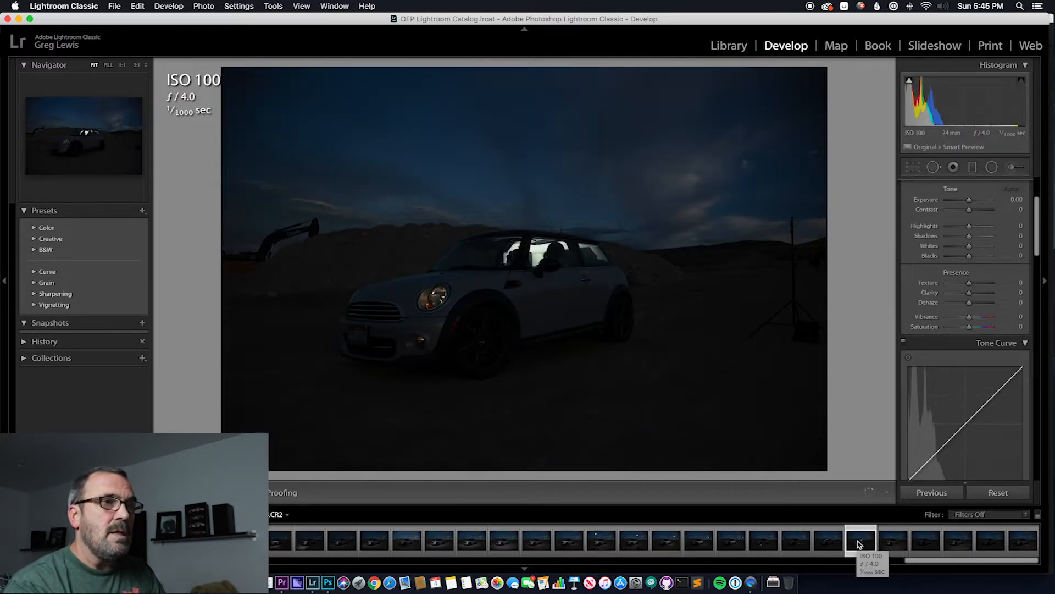
key(Left)
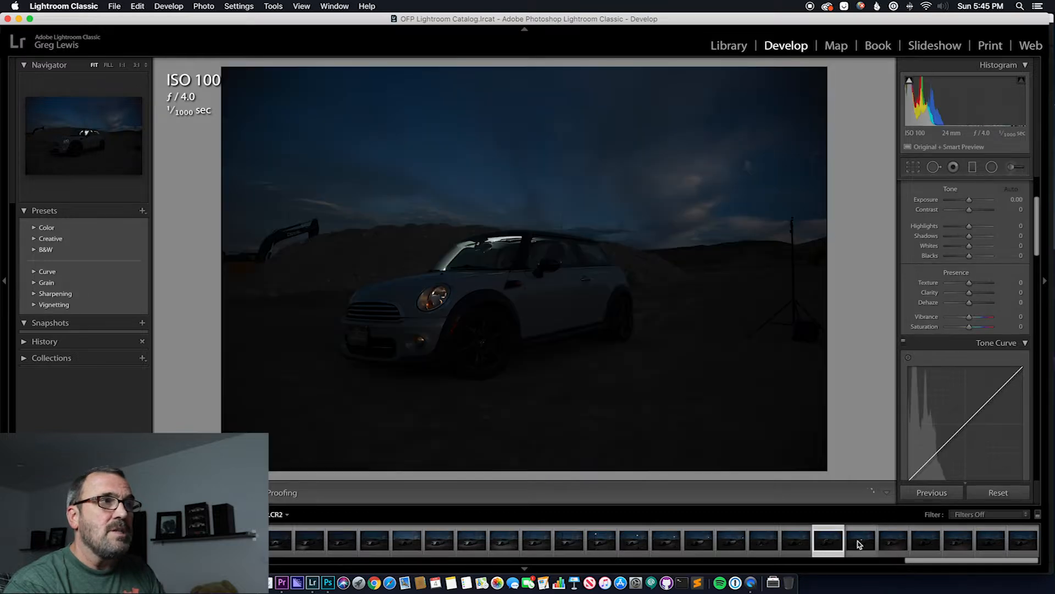
key(Left)
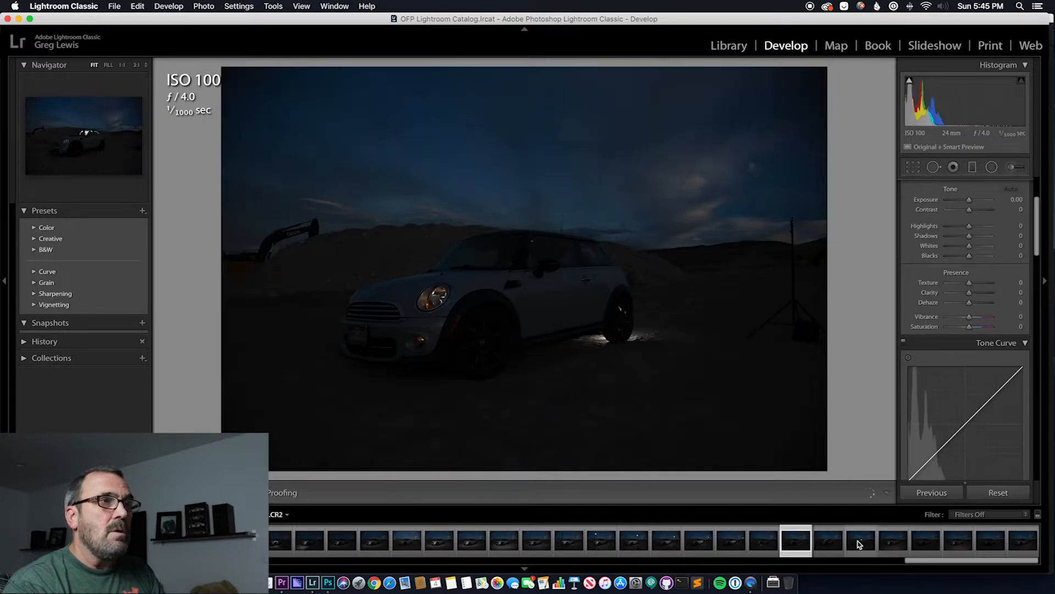
key(Left)
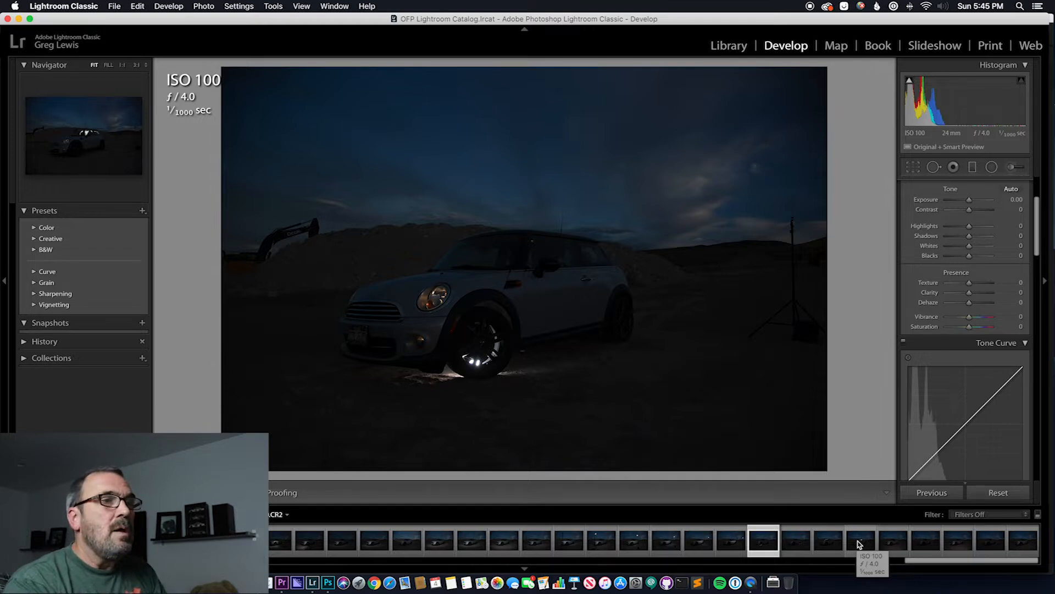
key(Right)
key(Right)
key(Right)
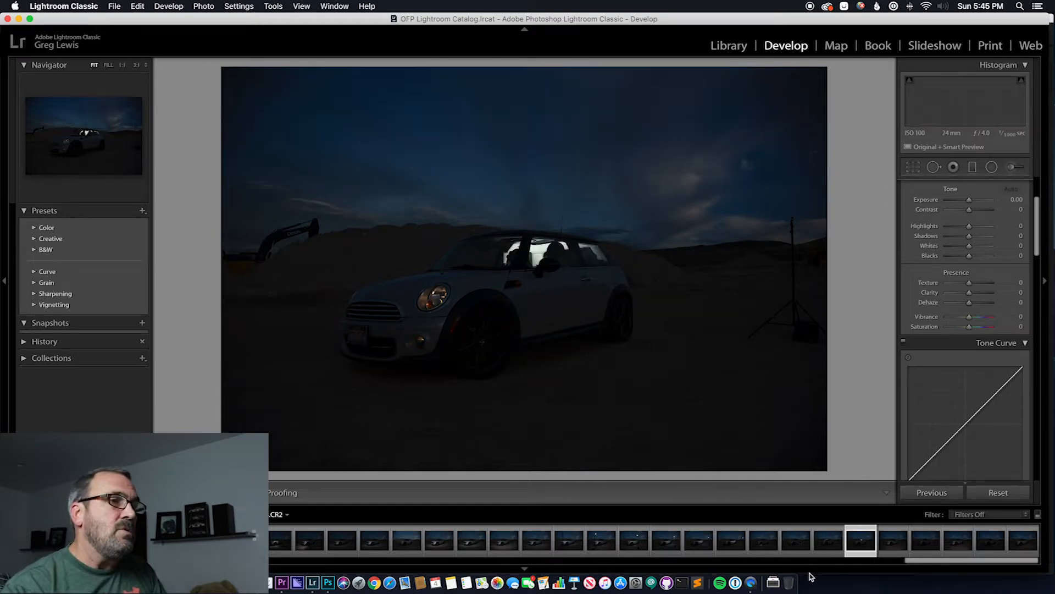
Select the dusk frames from the light stand at the car's front through the last frame and open them as layers in Photoshop
click(600, 542)
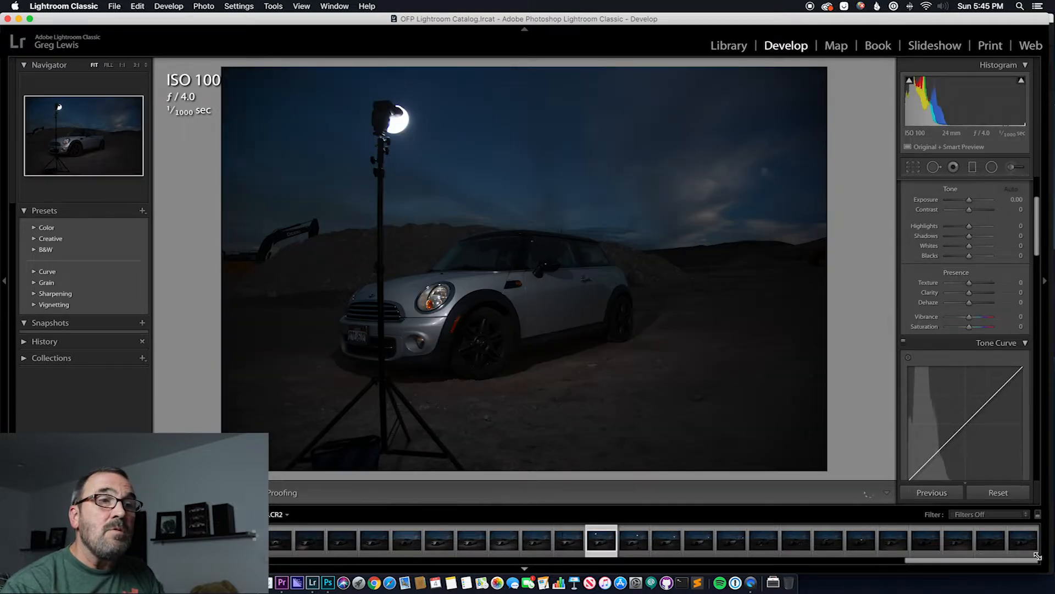
shift+click(1025, 551)
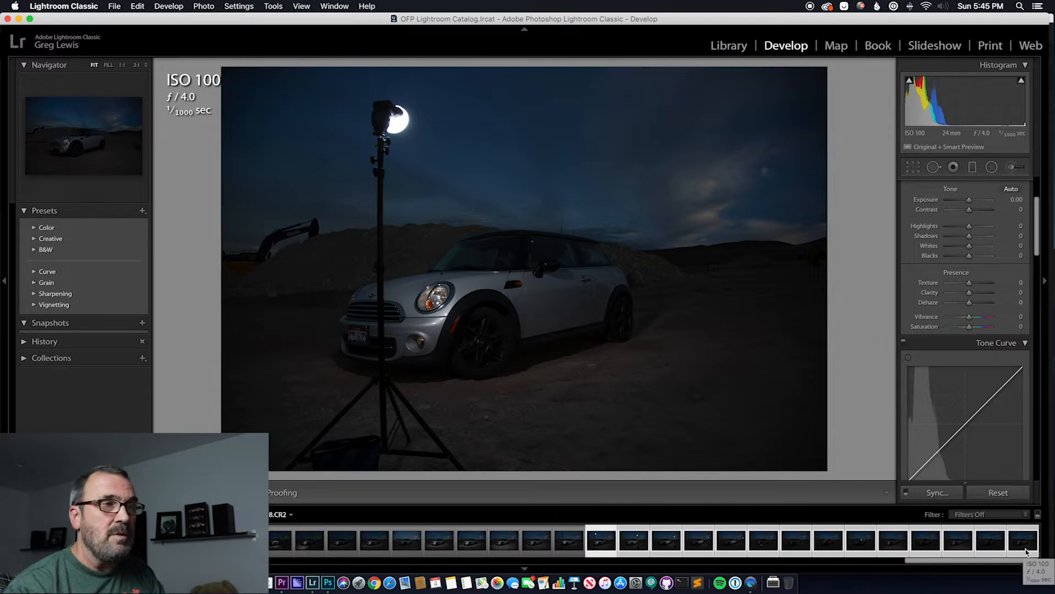
right_click(602, 540)
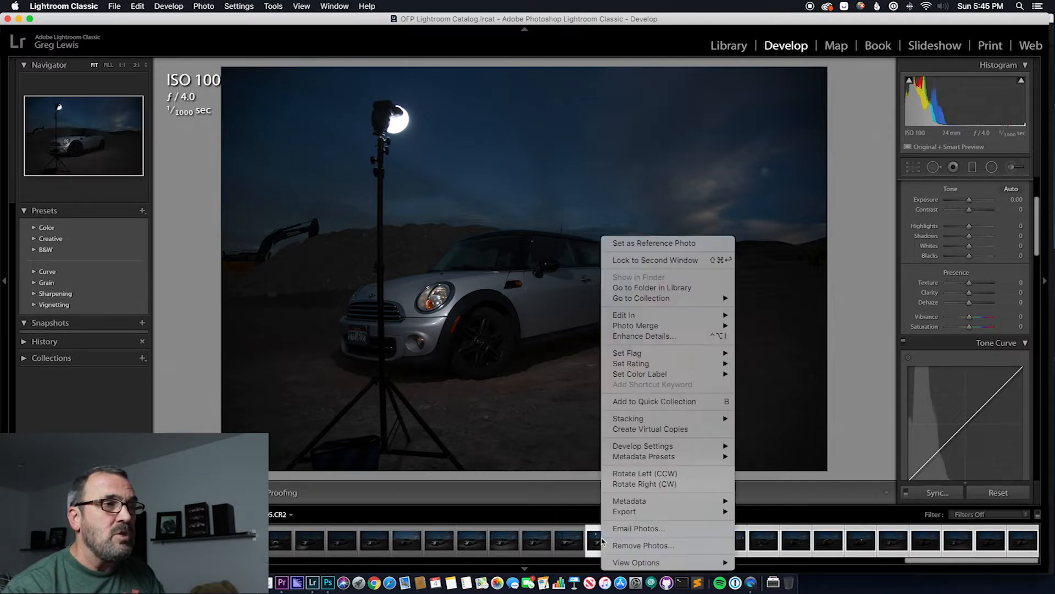
mouse_move(698, 319)
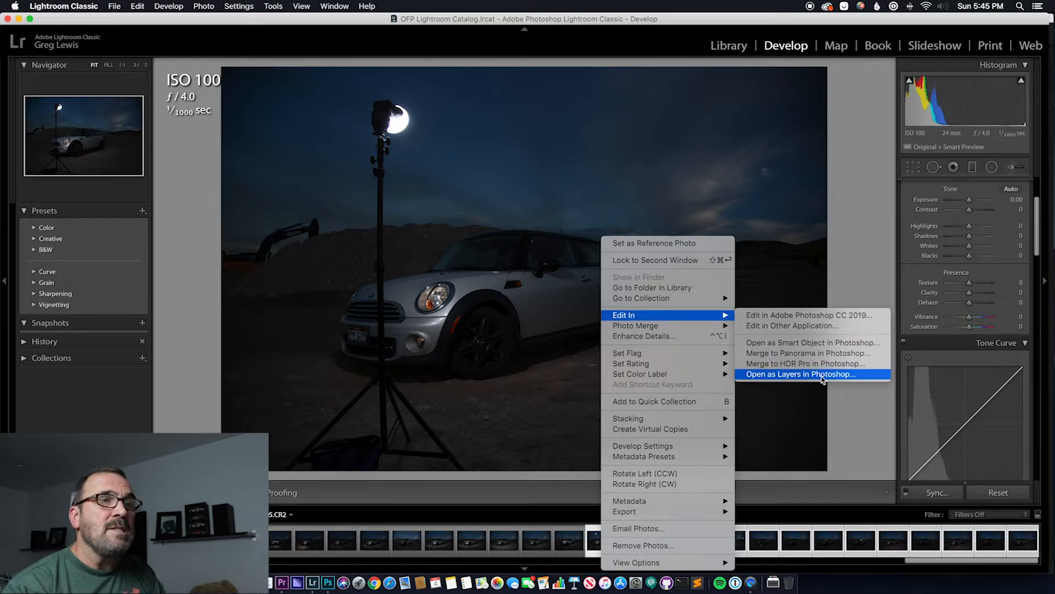
click(822, 373)
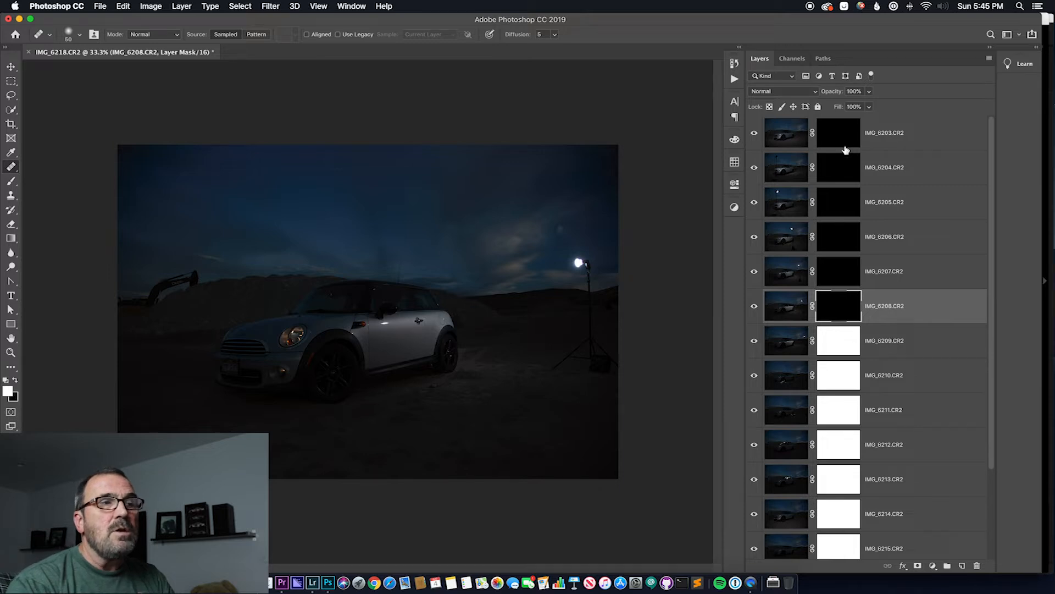
Delete the layer mask of IMG_6209.CR2 and add a new white mask in its place
key(alt+bracketleft)
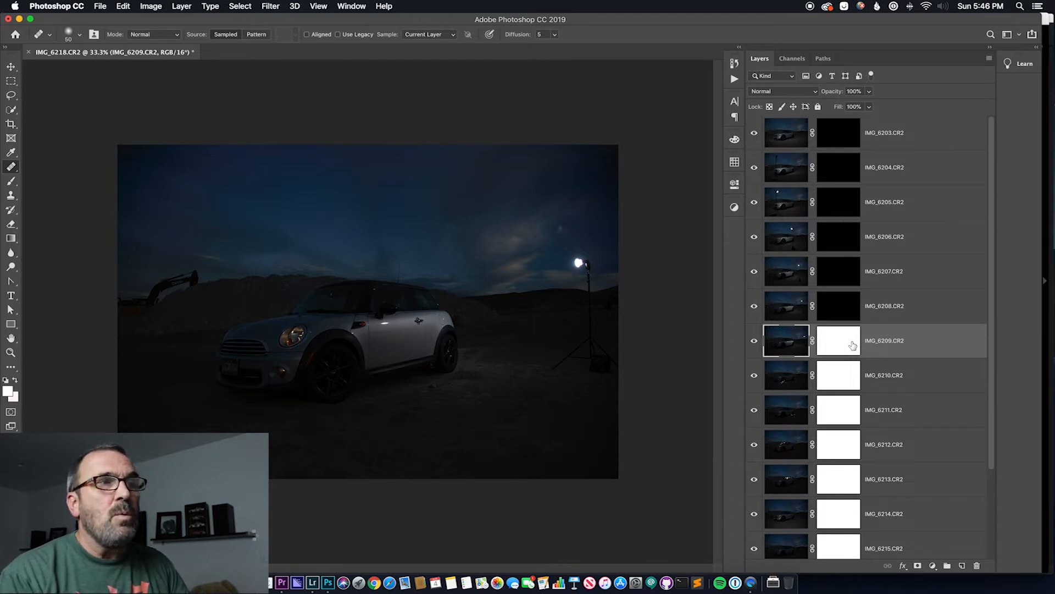
click(839, 346)
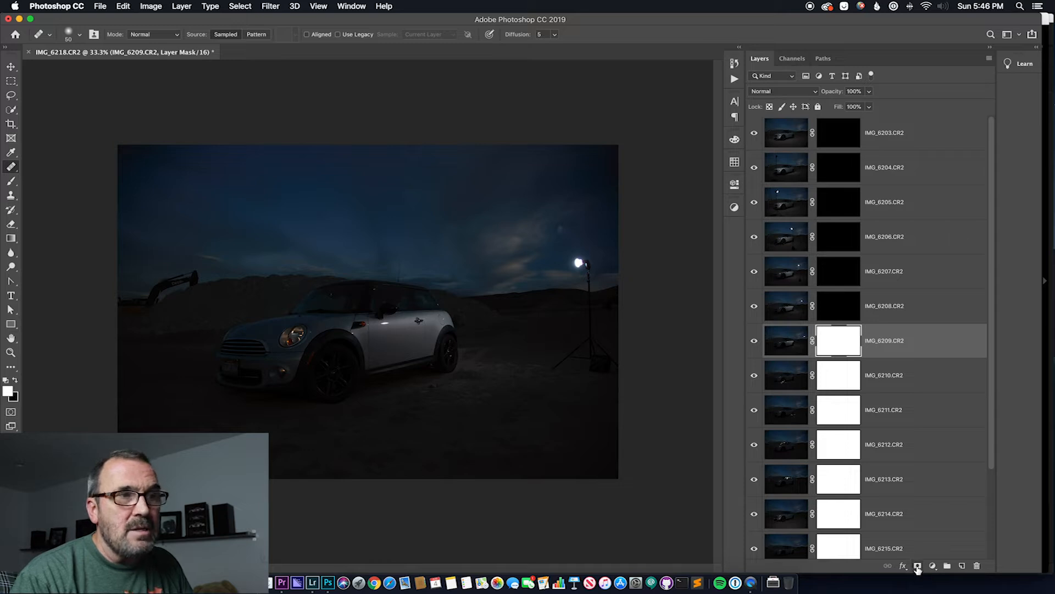
click(794, 345)
click(839, 345)
right_click(845, 340)
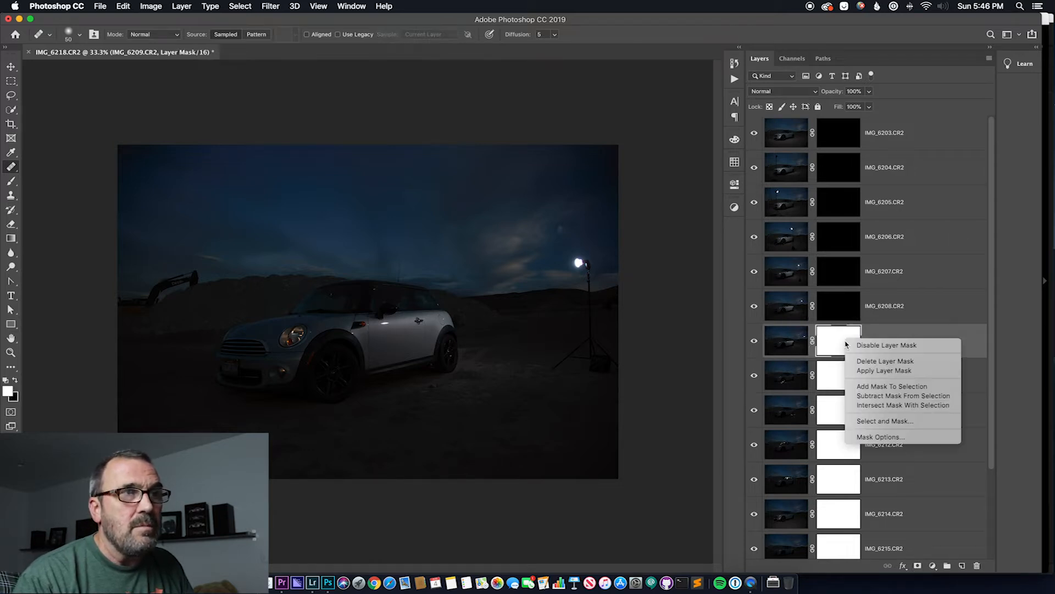
click(900, 363)
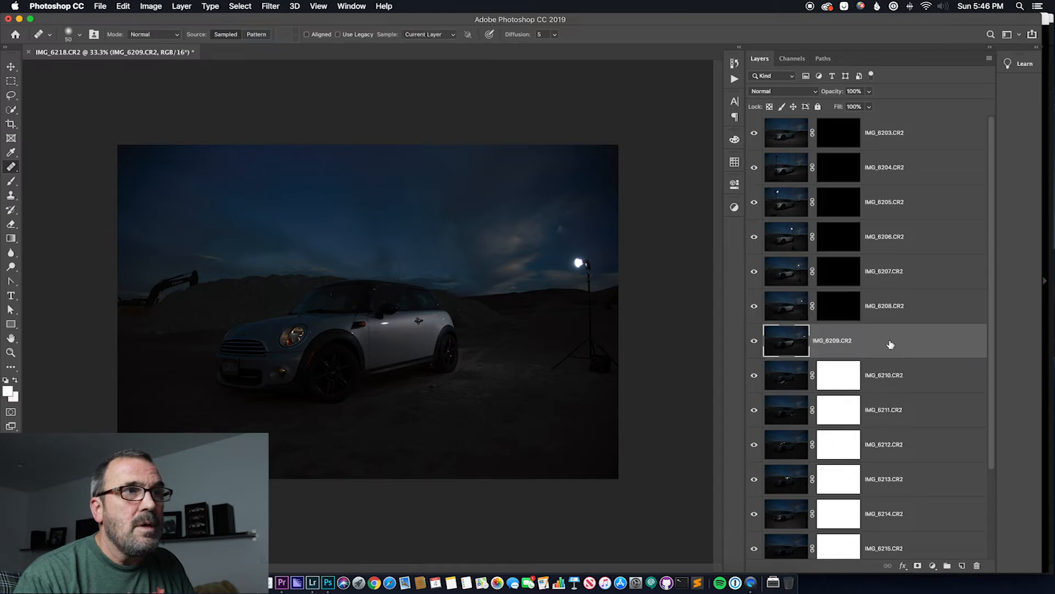
click(917, 567)
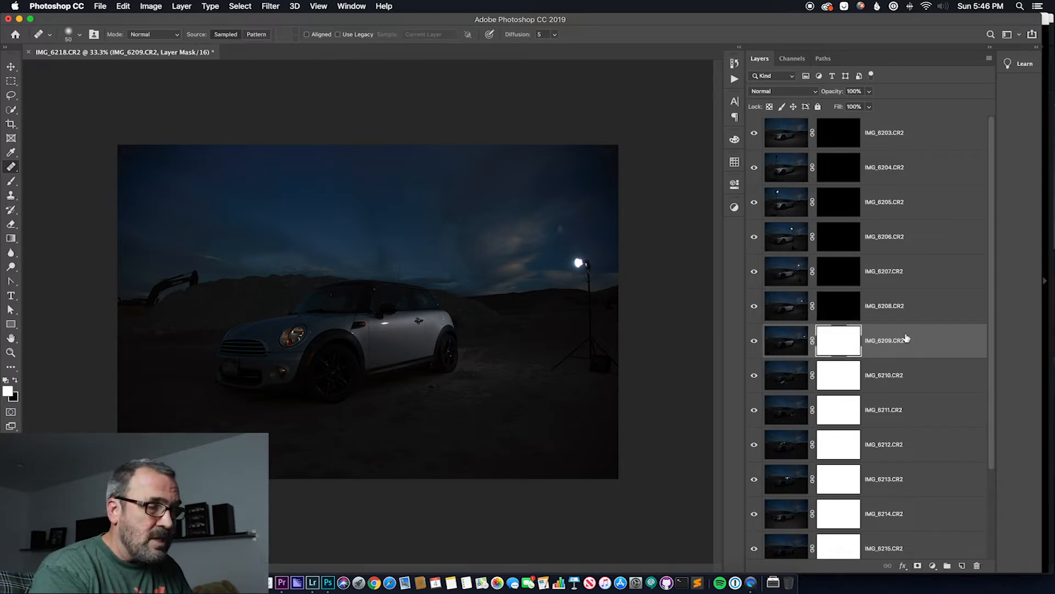
Invert the white layer masks of IMG_6209.CR2, IMG_6210.CR2 and IMG_6211.CR2 to black
key(super+i)
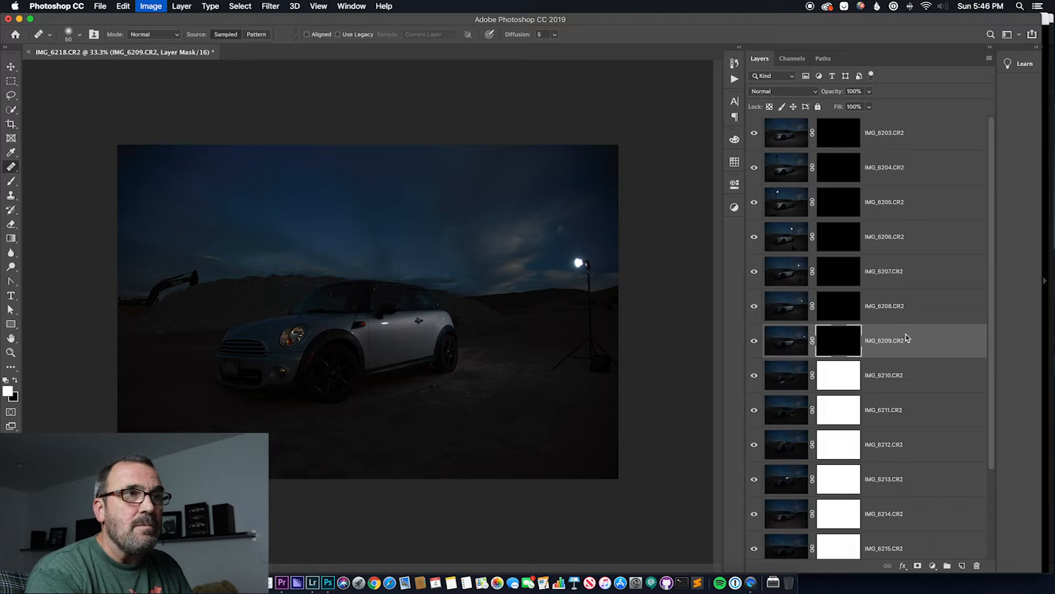
click(849, 386)
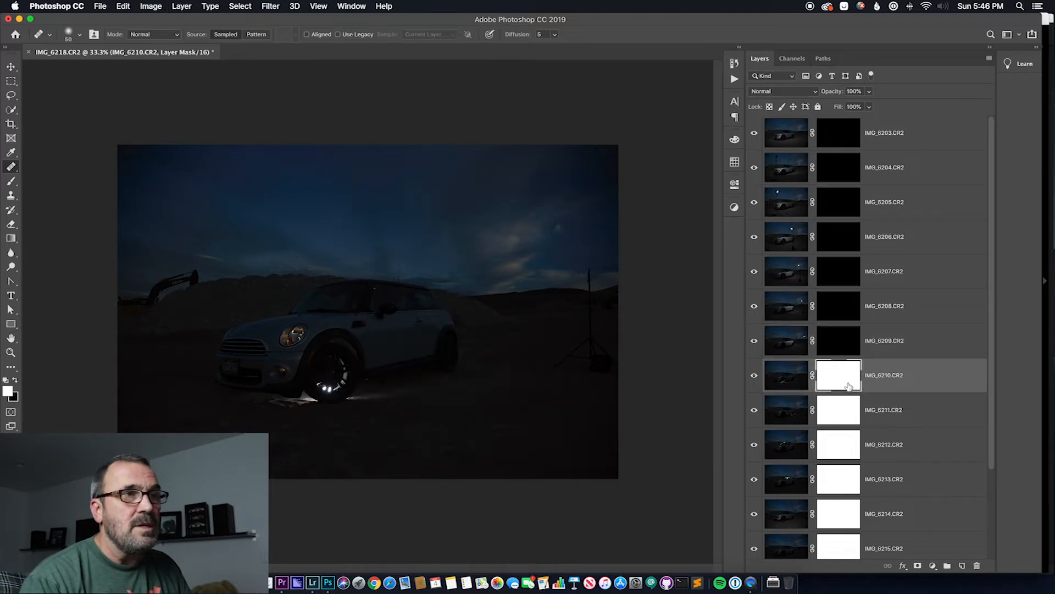
key(super+i)
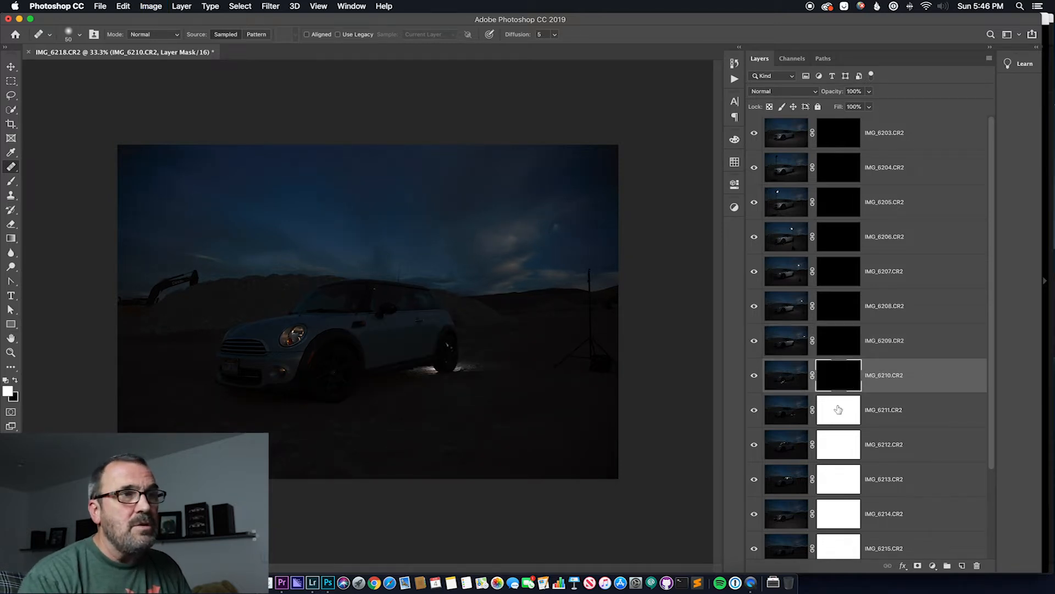
click(841, 408)
key(super+i)
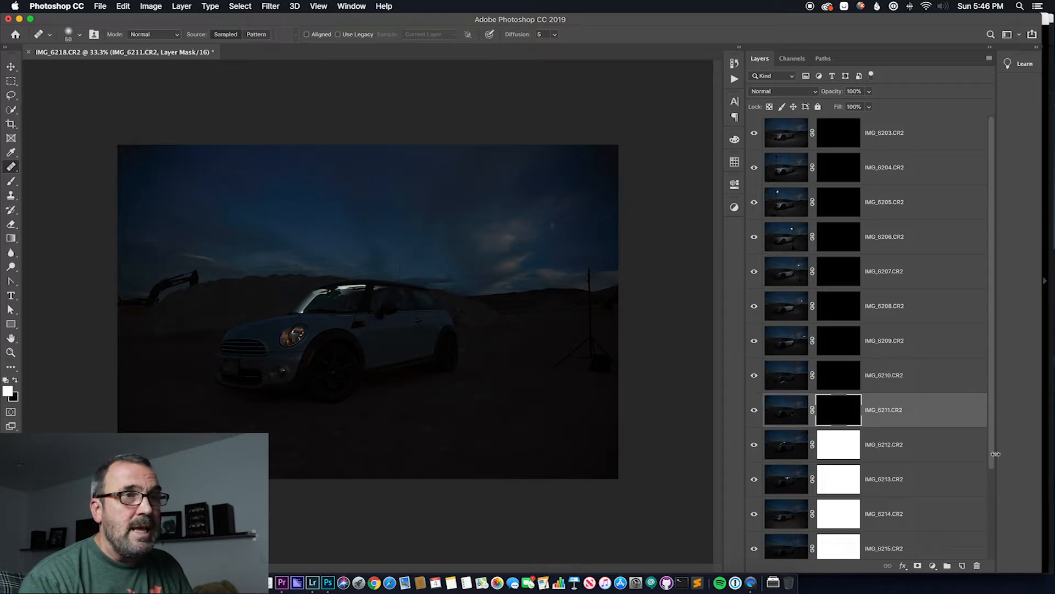
Invert the layer masks of IMG_6212.CR2, IMG_6213.CR2 and IMG_6214.CR2 to black
drag(994, 466, 994, 552)
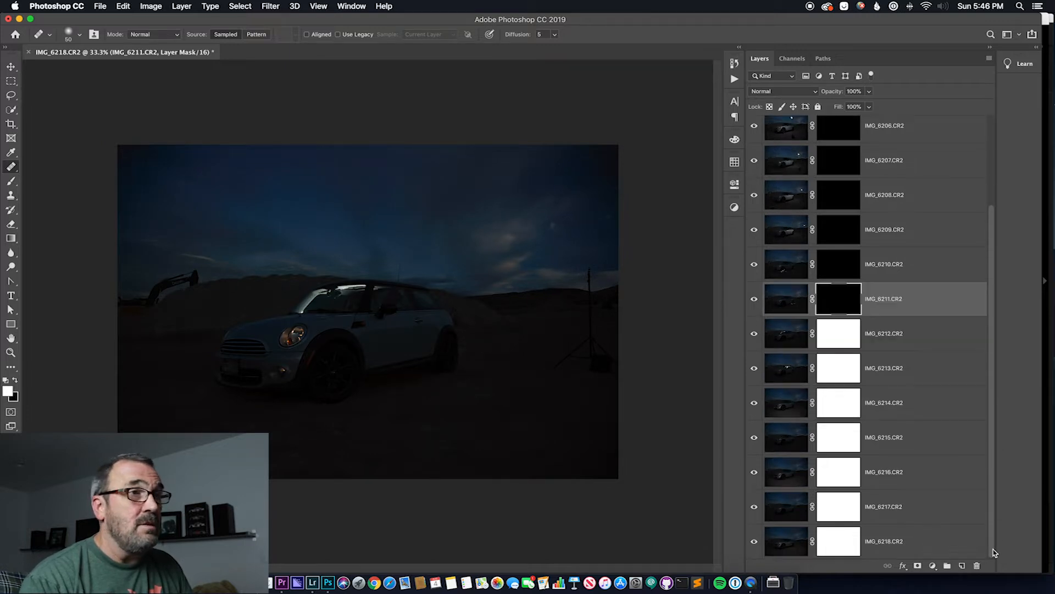
click(845, 339)
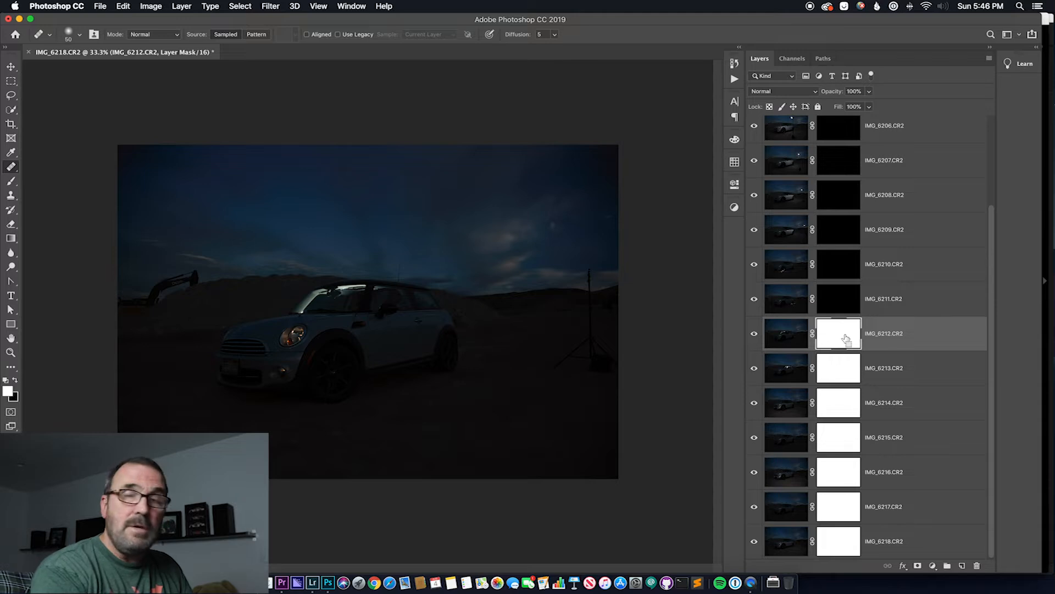
key(super+i)
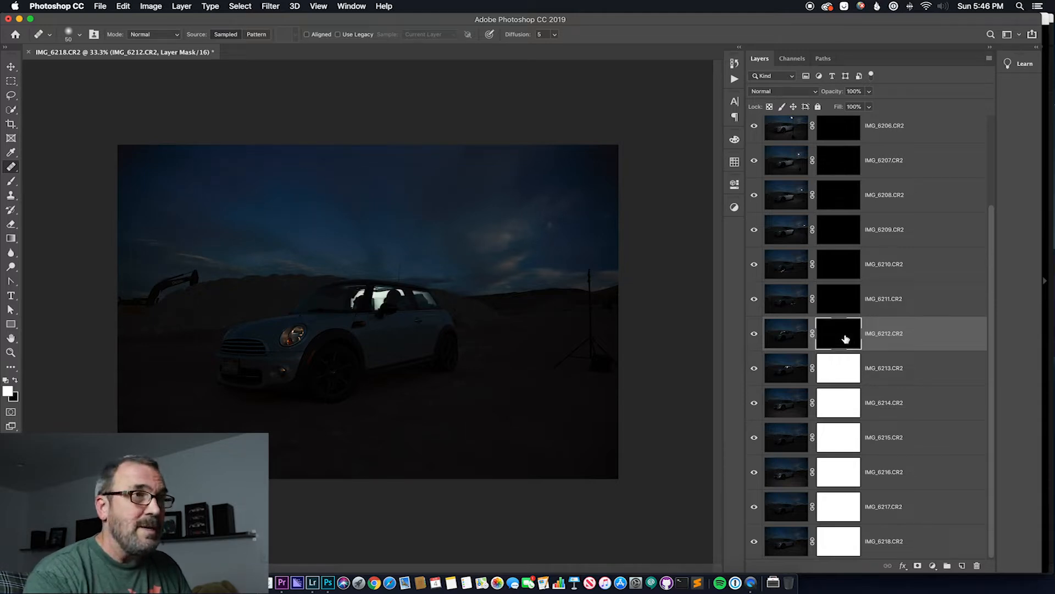
click(843, 373)
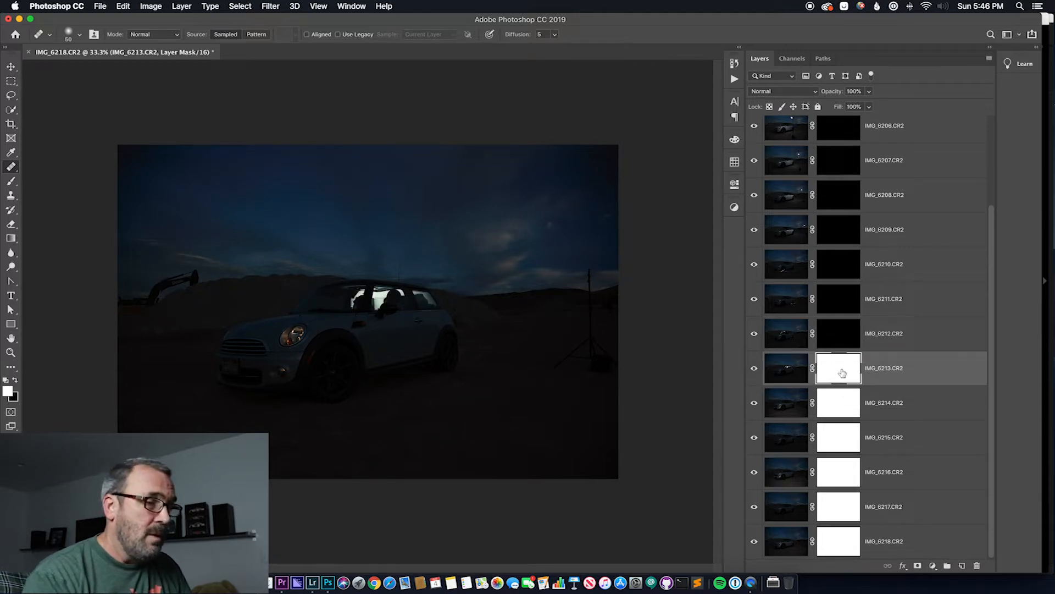
key(super+i)
click(841, 400)
key(super+i)
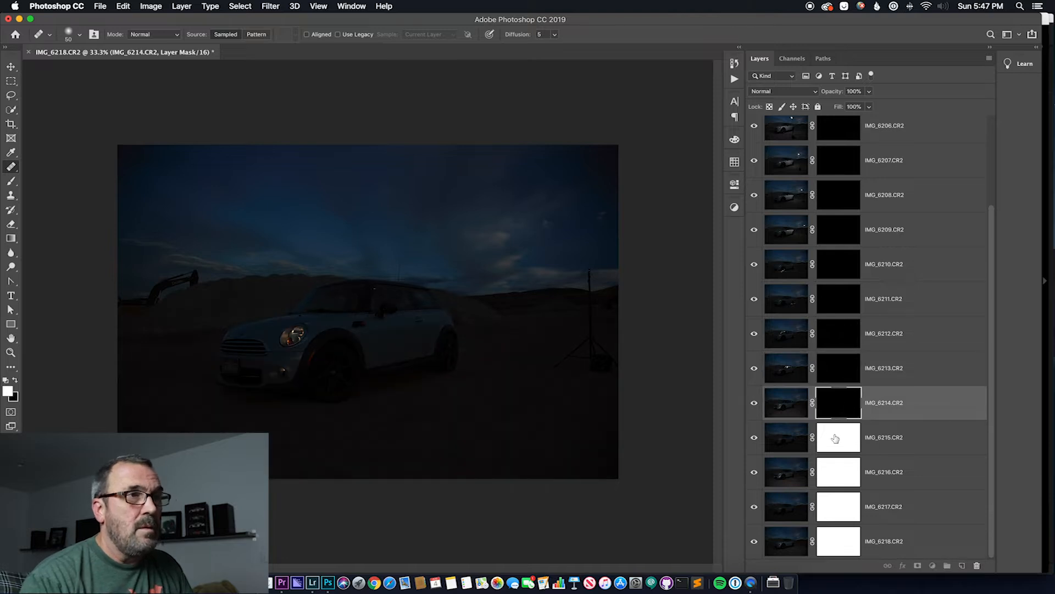
Invert the remaining white layer masks, from IMG_6215.CR2 through IMG_6218.CR2, to black
click(836, 438)
key(super+i)
click(837, 471)
key(super+i)
click(839, 506)
key(super+i)
click(838, 539)
key(super+i)
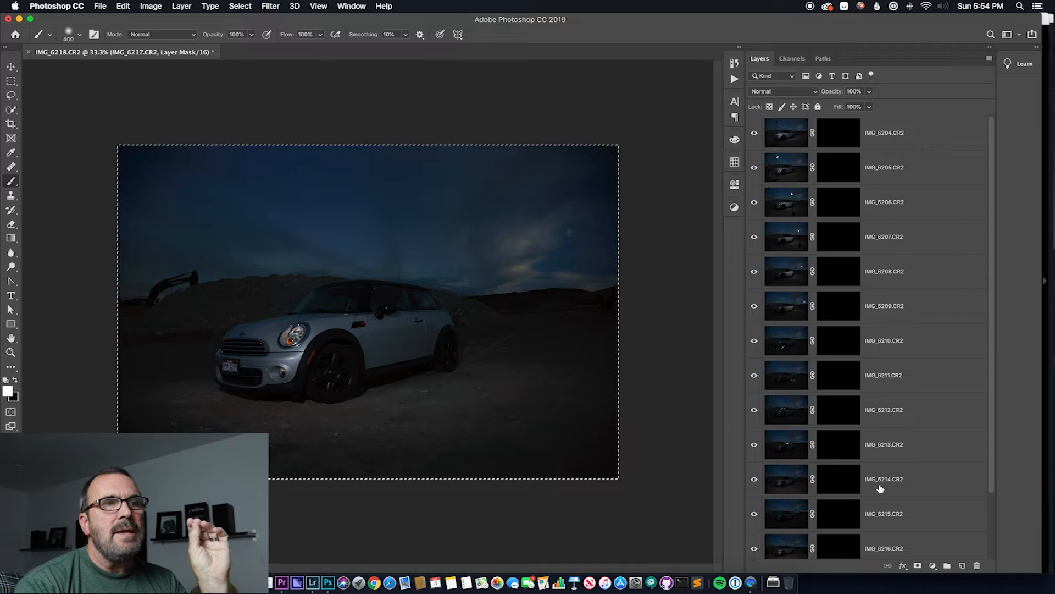
Toggle the visibility of the unmasked base layer IMG_6203.CR2 off and on to check what it contributes
drag(991, 489, 989, 563)
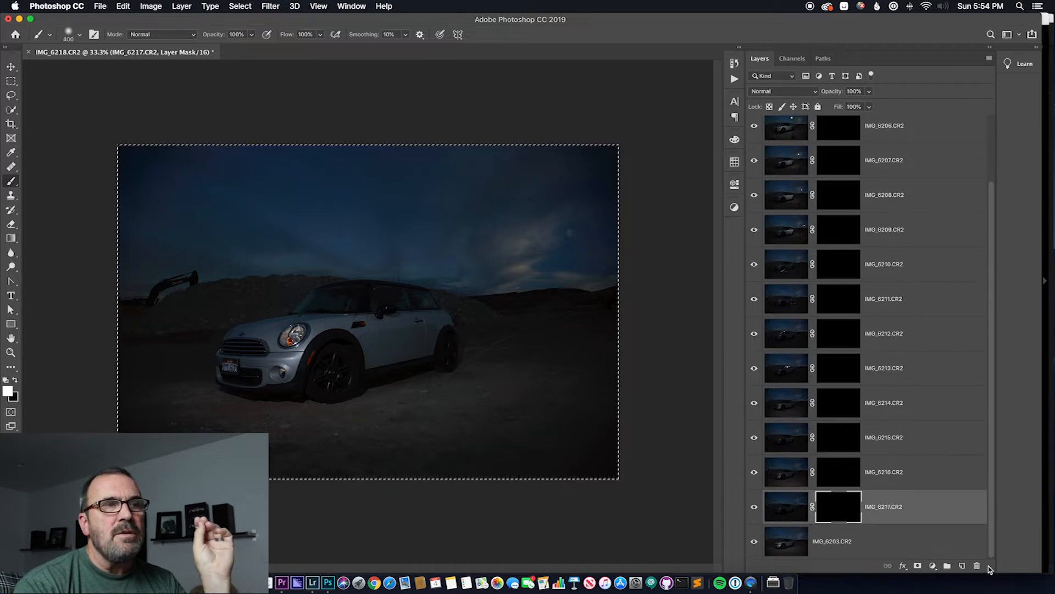
click(755, 542)
click(755, 542)
click(756, 543)
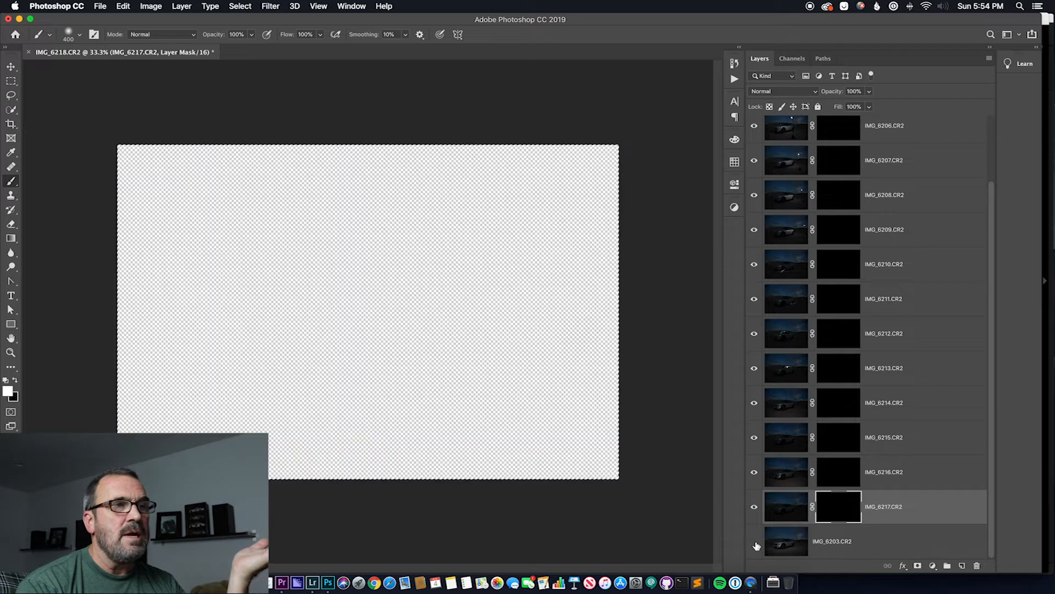
click(755, 544)
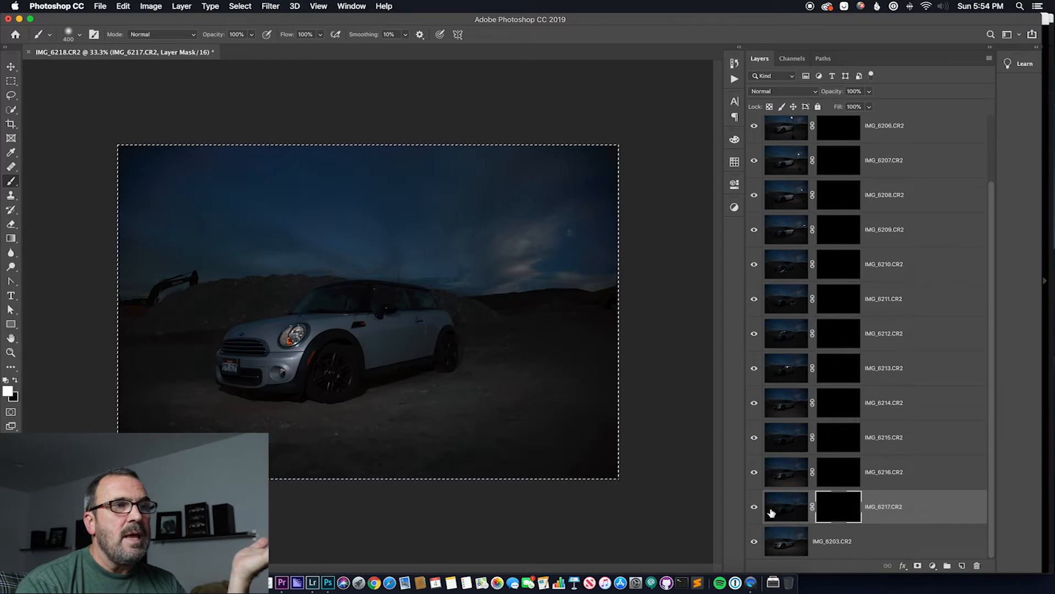
Disable the layer mask of IMG_6217.CR2 to view its hidden photo, and enable the mask again
right_click(839, 505)
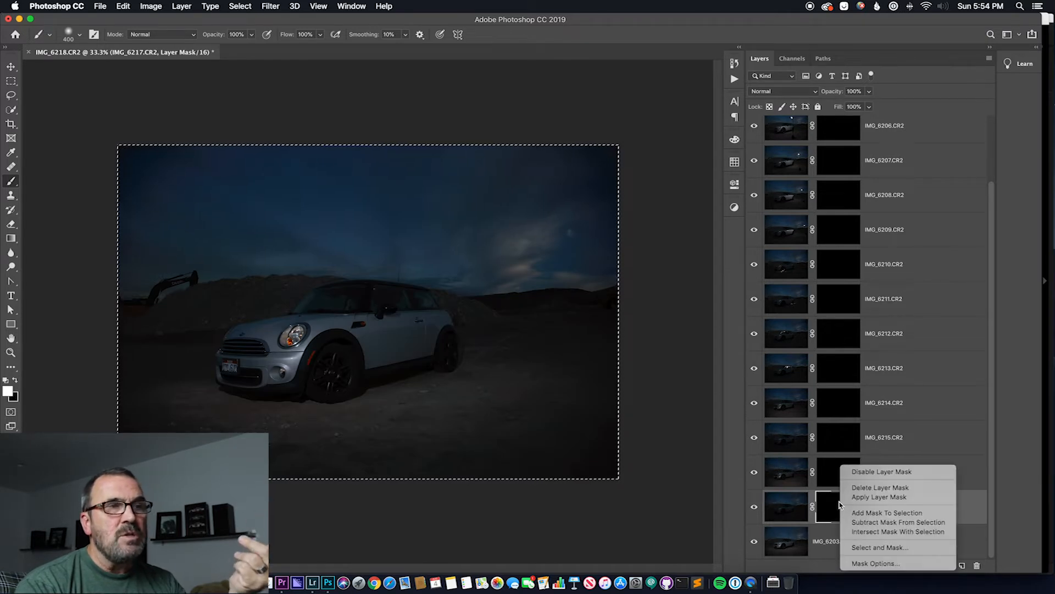
click(895, 472)
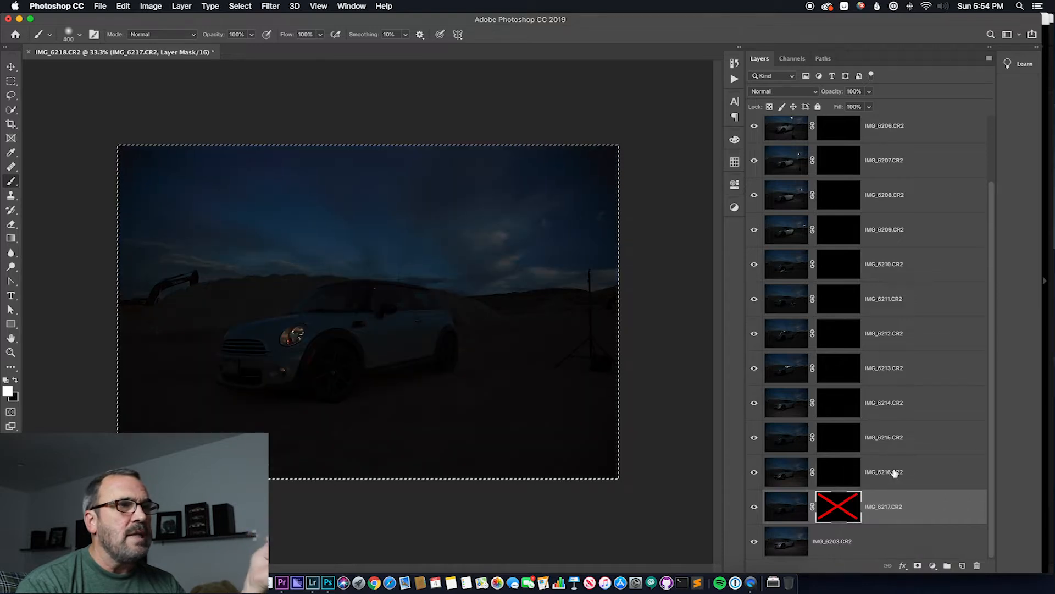
right_click(847, 502)
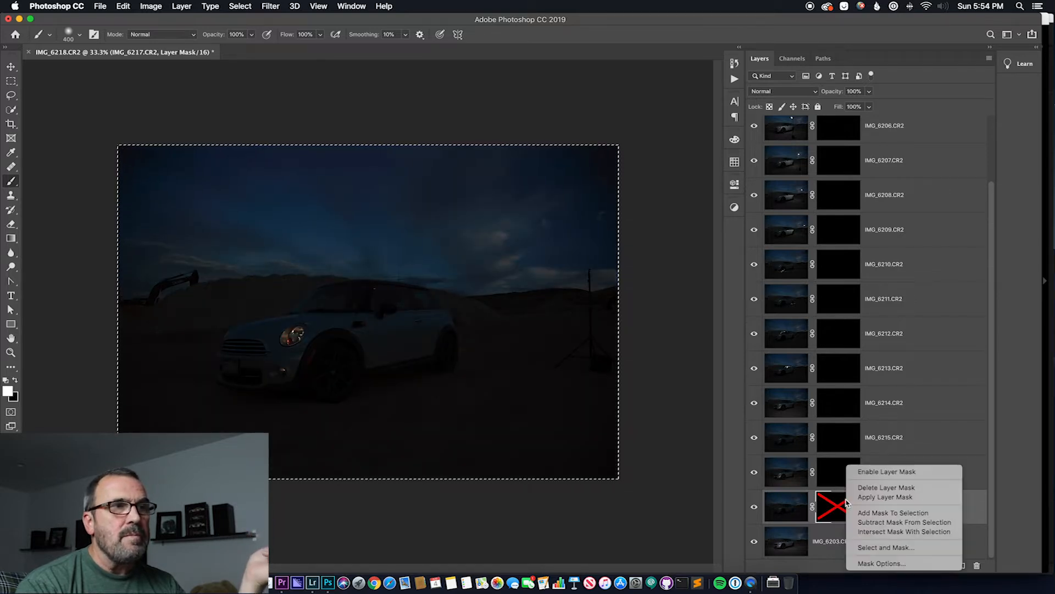
click(882, 472)
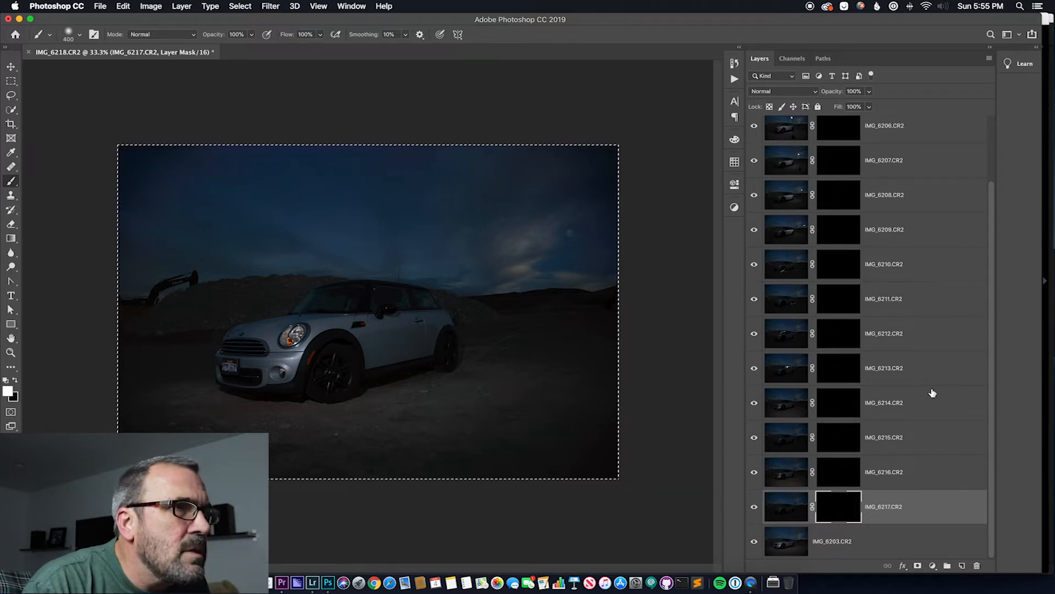
Delete the four layers IMG_6214.CR2 through IMG_6217.CR2
shift+click(947, 401)
right_click(946, 400)
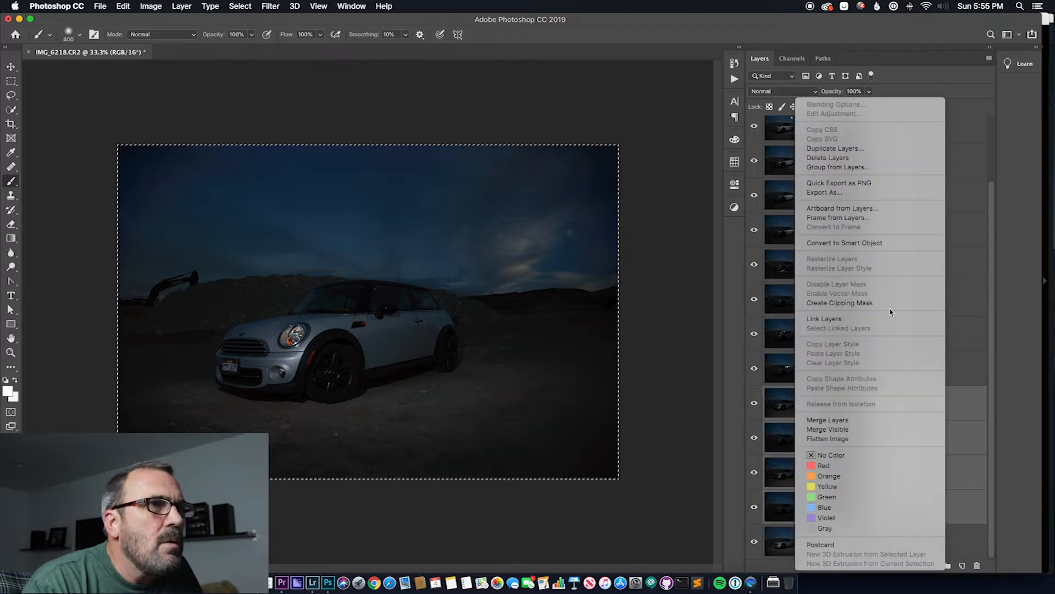
click(833, 158)
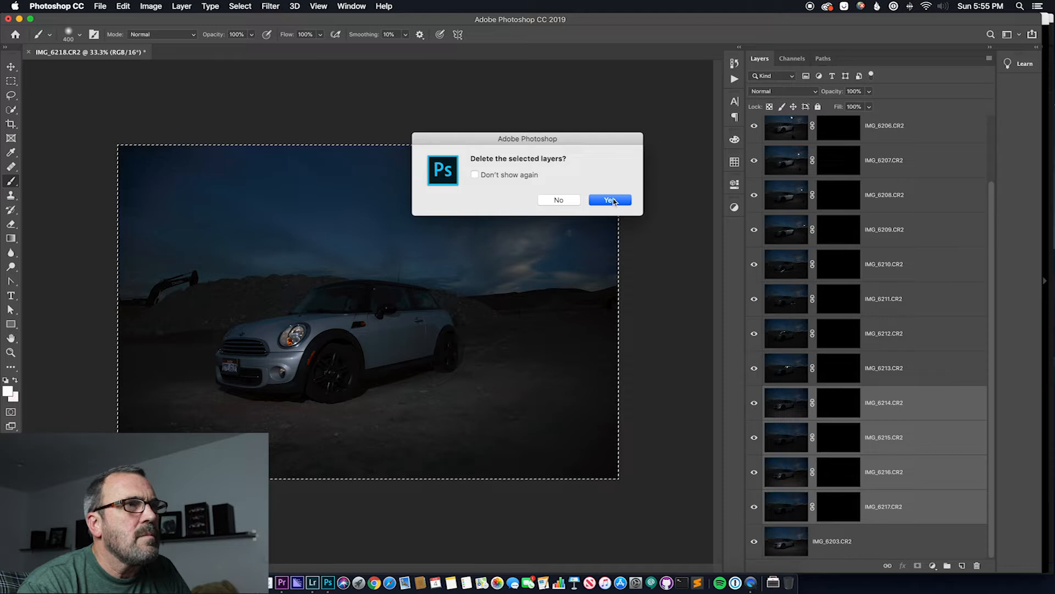
click(610, 200)
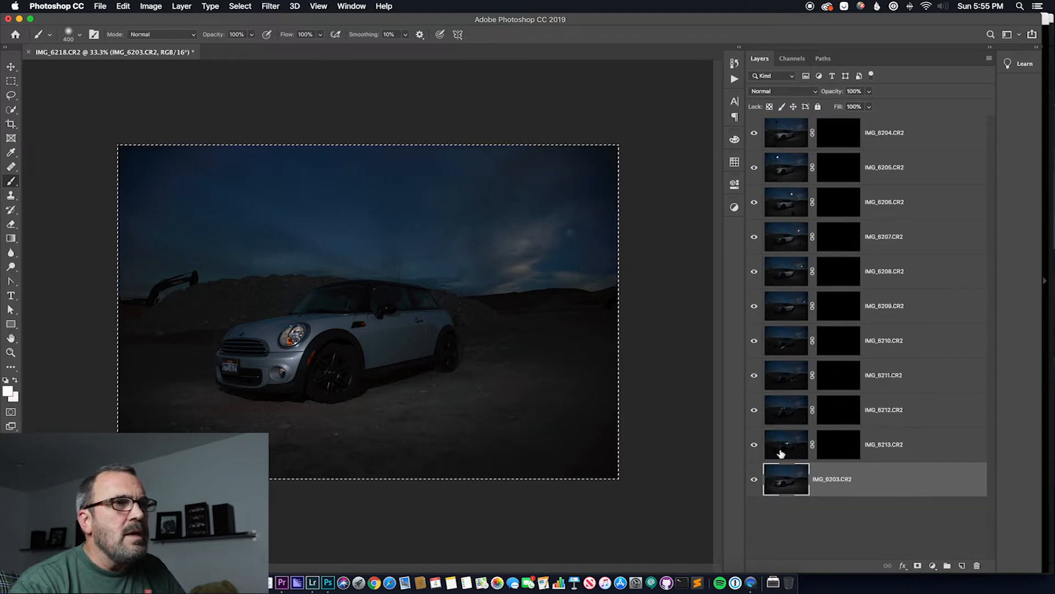
Try painting in white over the car's side windows on layer IMG_6213.CR2, and undo the stroke
click(786, 451)
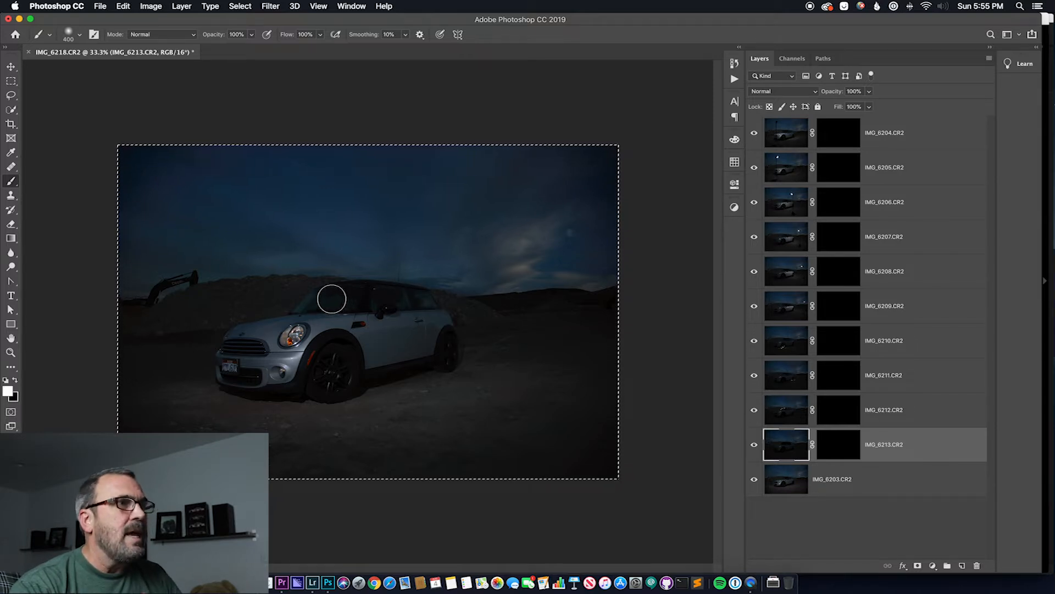
mouse_move(418, 298)
mouse_down()
mouse_move(373, 293)
mouse_move(381, 302)
mouse_up()
key(super+z)
click(848, 451)
click(775, 447)
click(845, 456)
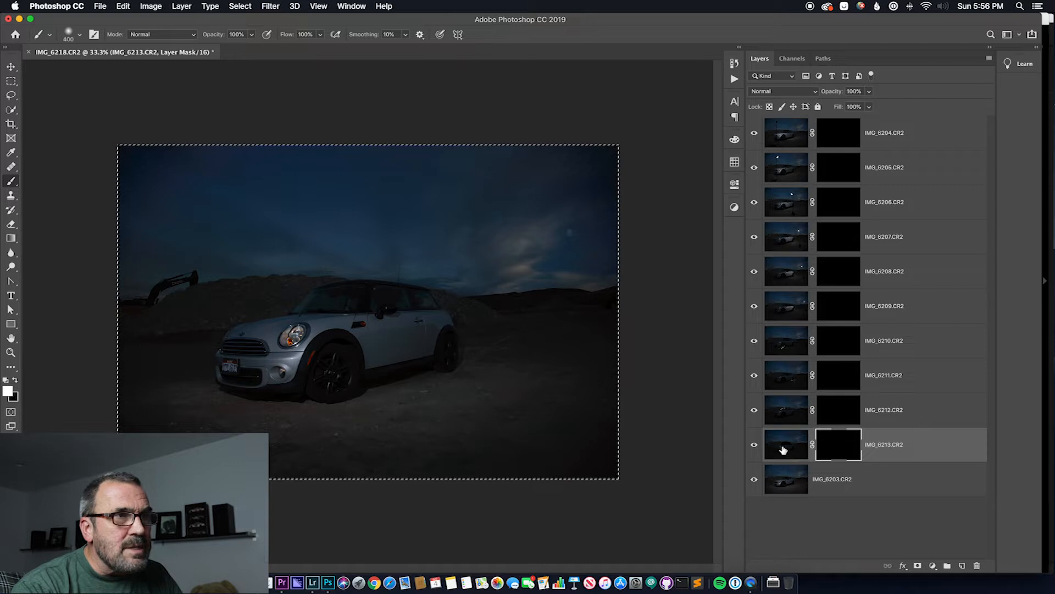
Delete the layer IMG_6213.CR2
click(839, 414)
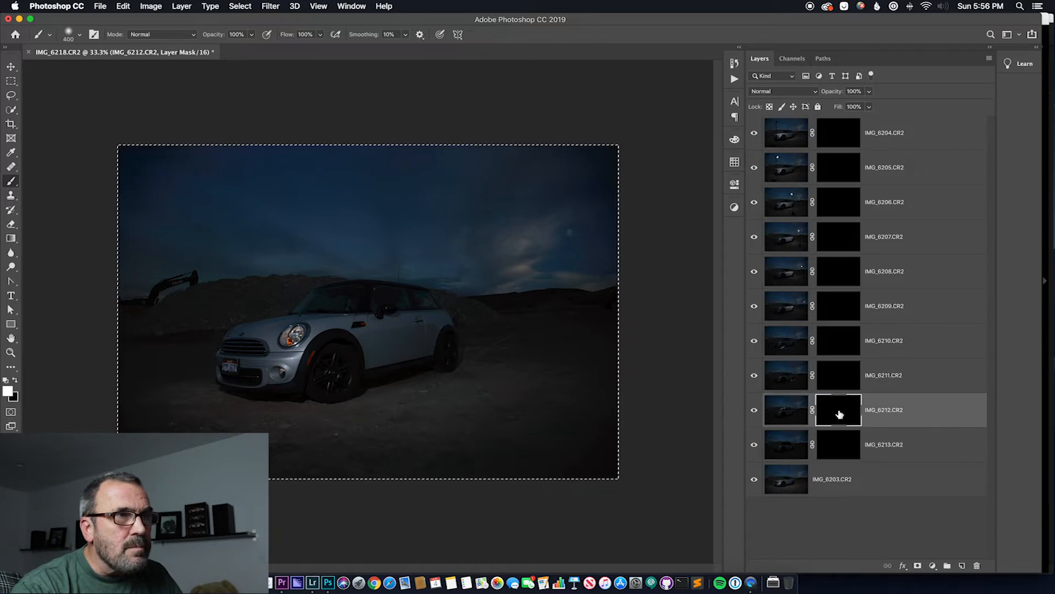
click(787, 444)
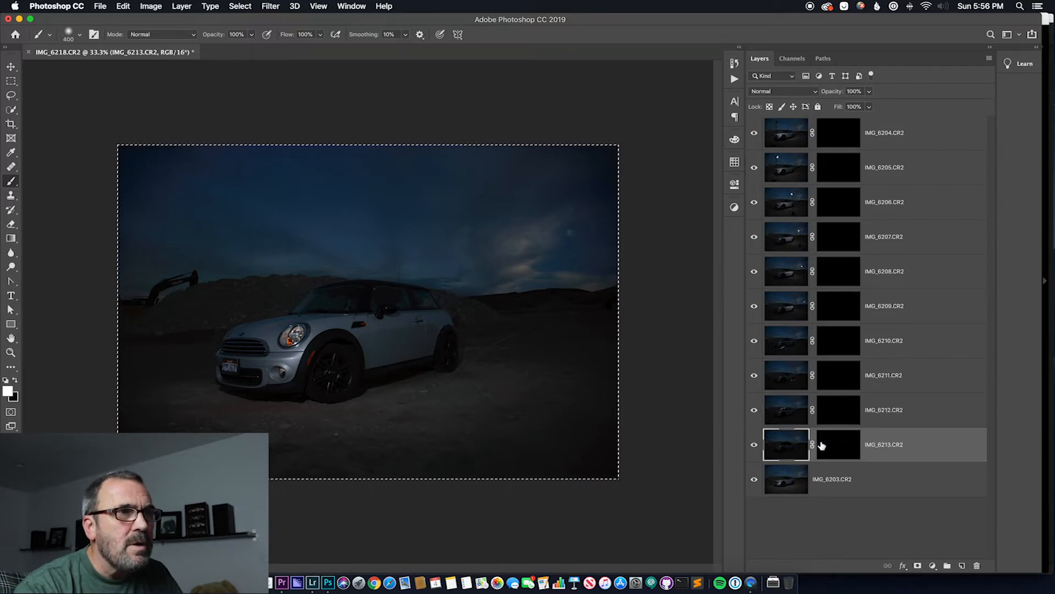
click(978, 566)
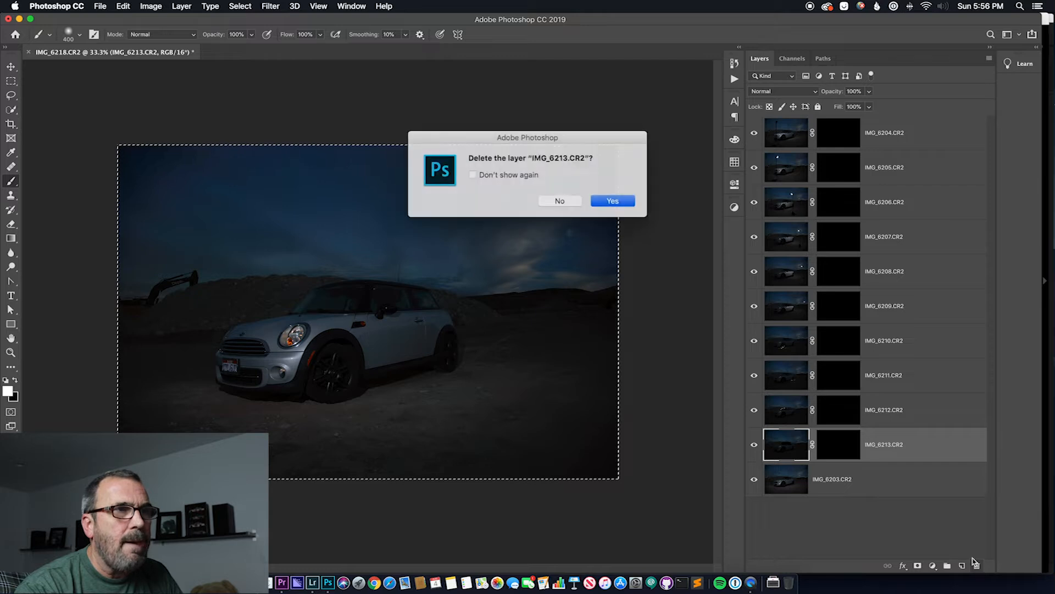
click(610, 200)
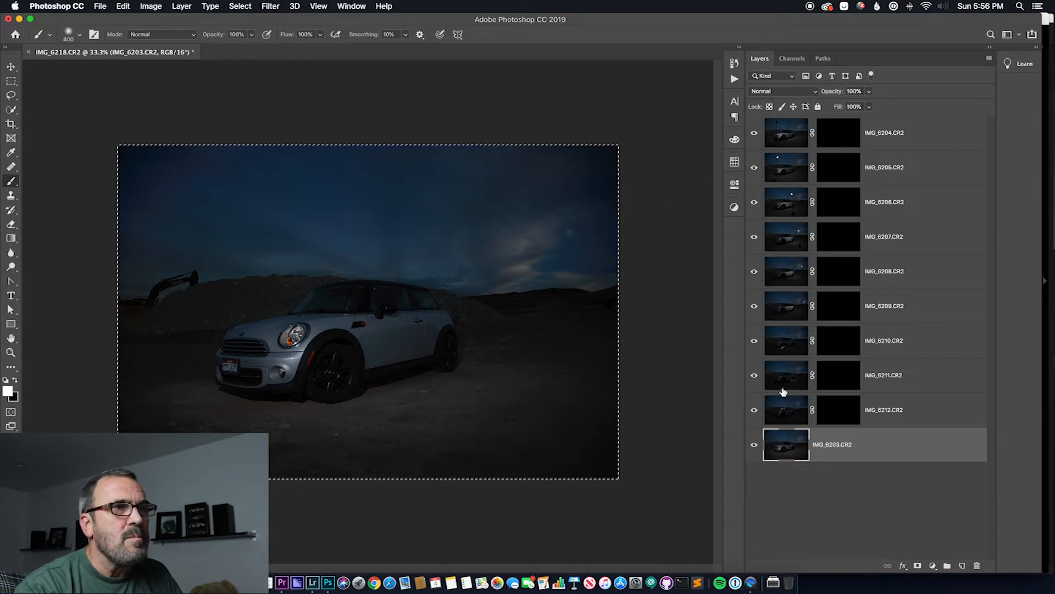
Paint white across the windshield on the mask of IMG_6212.CR2 to reveal its lighting
click(784, 410)
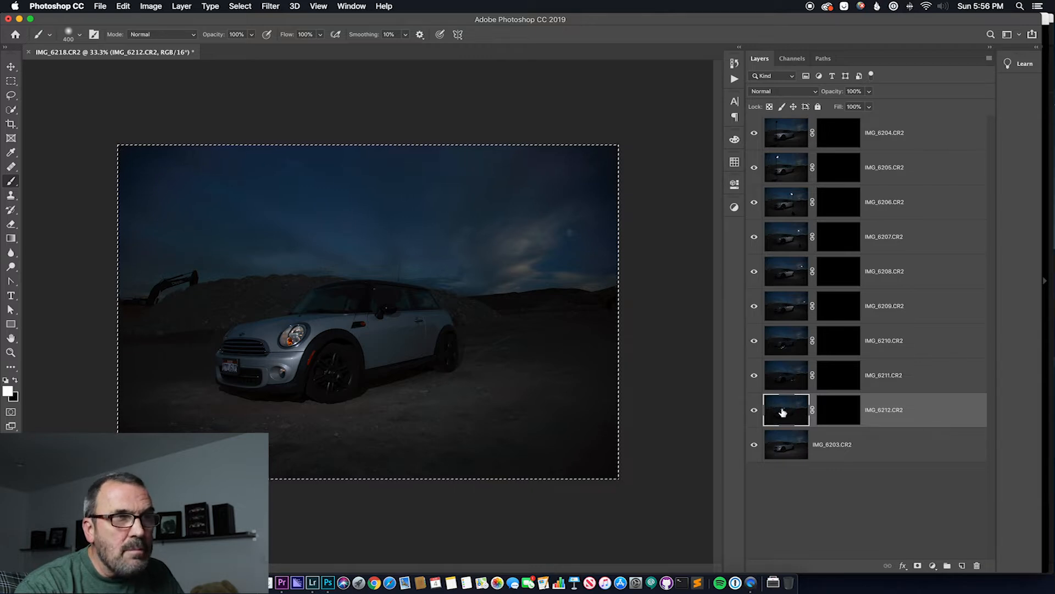
click(838, 414)
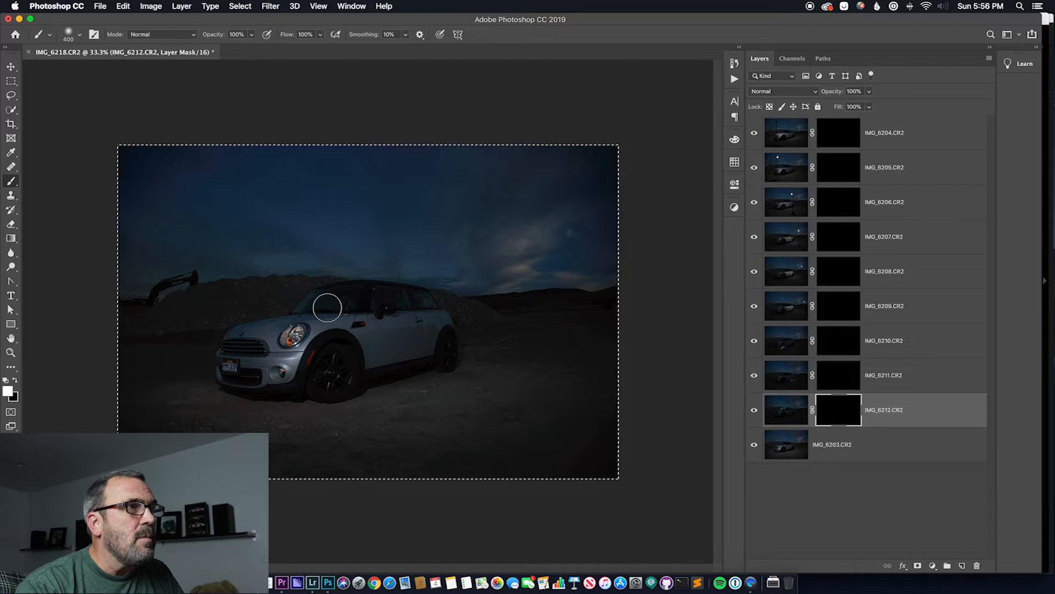
mouse_move(329, 302)
mouse_down()
mouse_move(422, 304)
mouse_move(373, 296)
mouse_move(318, 310)
mouse_move(324, 299)
mouse_move(417, 304)
mouse_move(360, 297)
mouse_move(309, 306)
mouse_move(360, 297)
mouse_up()
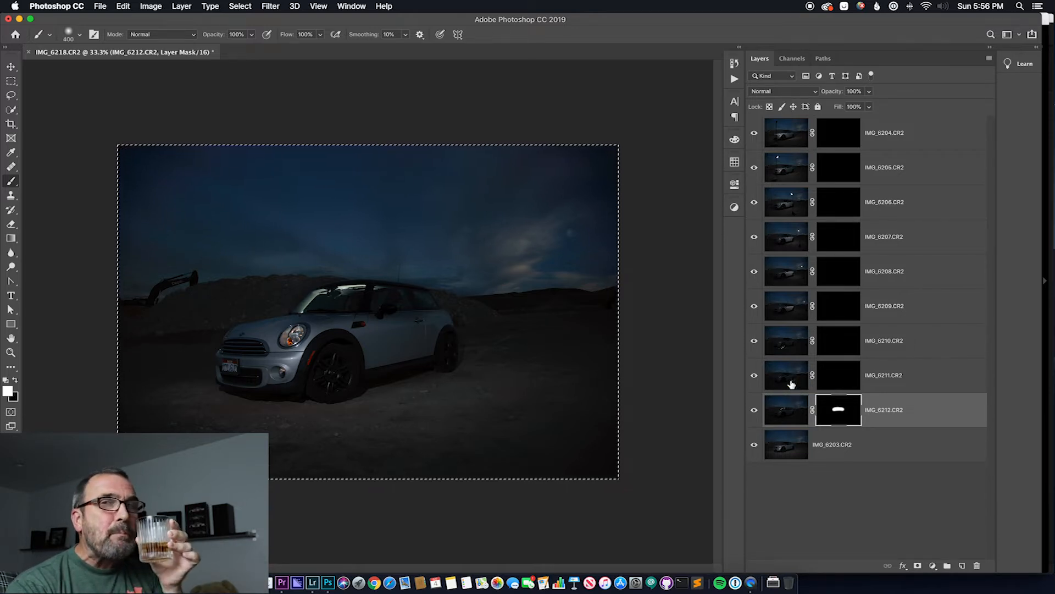
Reduce the brush size to 250 and paint white over the rear wheel on the mask of IMG_6211.CR2
click(842, 381)
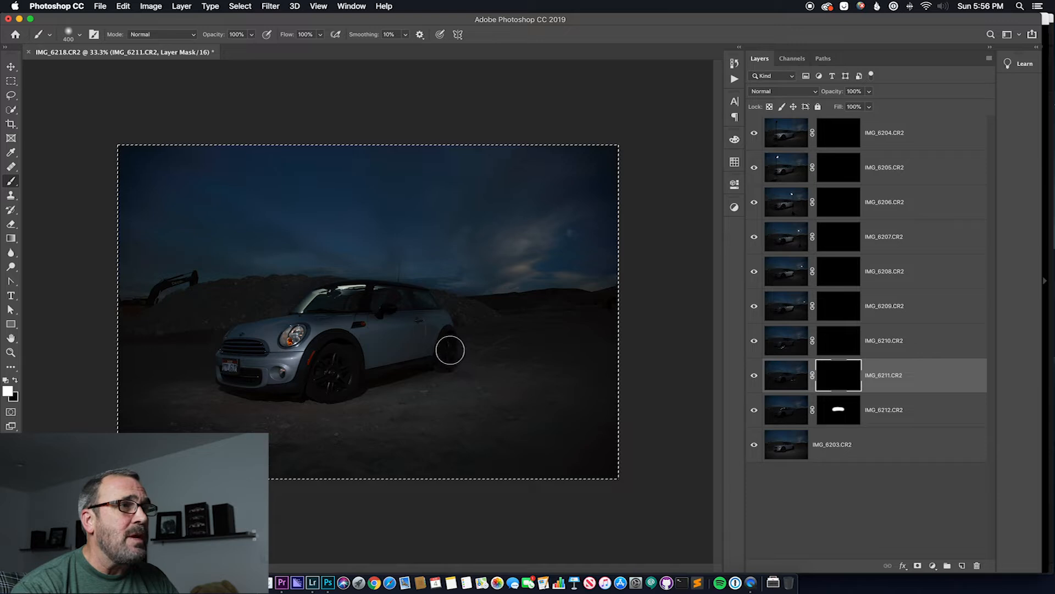
key(bracketleft)
key(bracketleft)
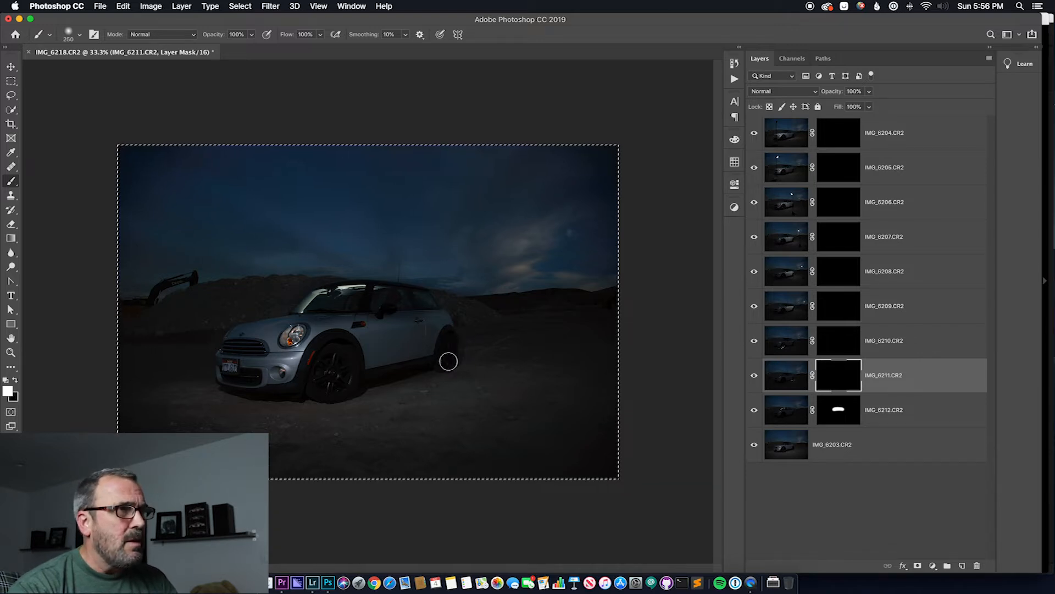
mouse_move(453, 359)
mouse_down()
mouse_move(446, 373)
mouse_move(457, 362)
mouse_move(450, 358)
mouse_up()
key(x)
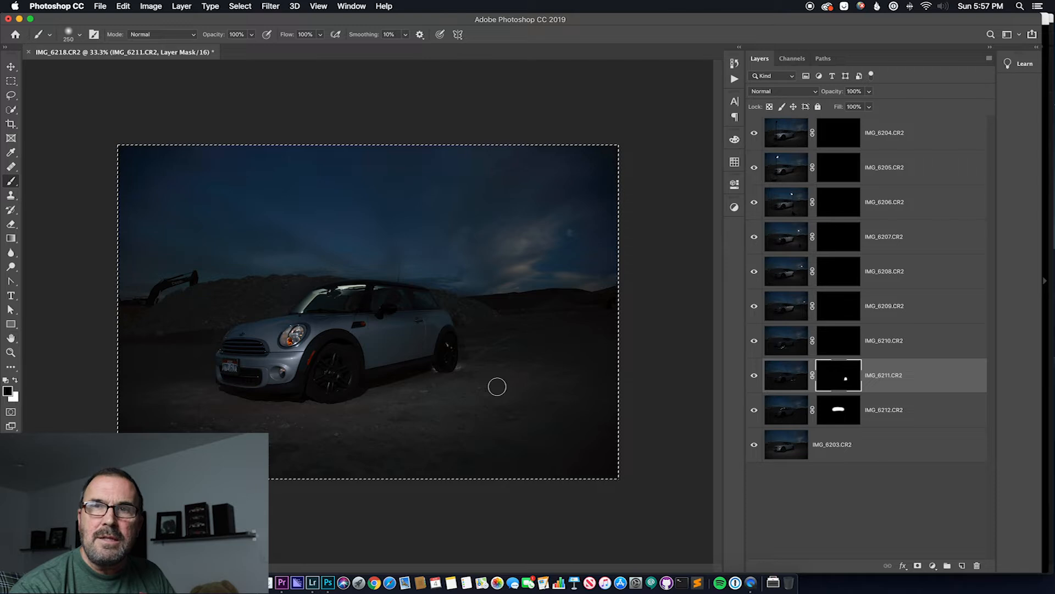
Paint white over the front wheel and the ground beneath it on the mask of IMG_6210.CR2
click(847, 344)
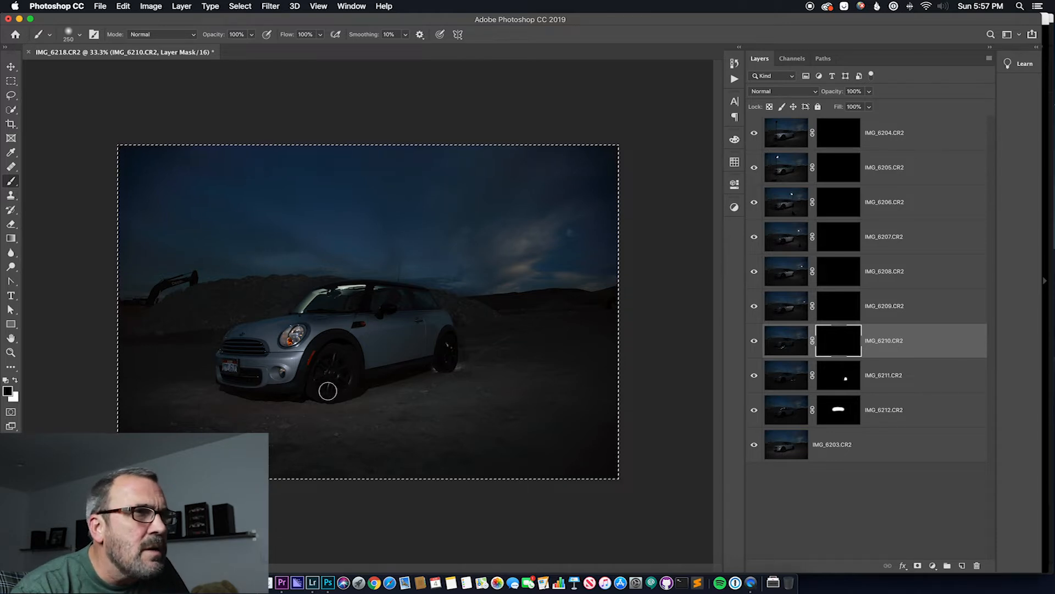
key(x)
mouse_move(325, 392)
mouse_down()
mouse_move(330, 362)
mouse_move(325, 398)
mouse_move(351, 391)
mouse_move(349, 401)
mouse_move(321, 403)
mouse_move(351, 393)
mouse_move(361, 374)
mouse_move(345, 394)
mouse_move(327, 393)
mouse_move(323, 416)
mouse_move(313, 409)
mouse_move(357, 400)
mouse_move(322, 403)
mouse_up()
key(x)
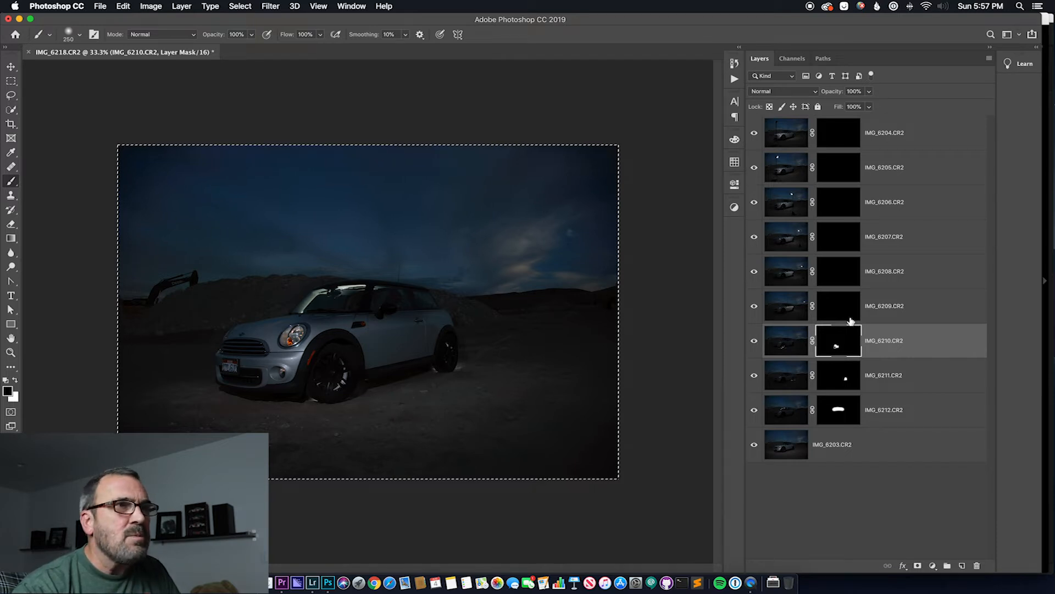
Select the layer IMG_6209.CR2 and enlarge the brush to size 600
click(787, 308)
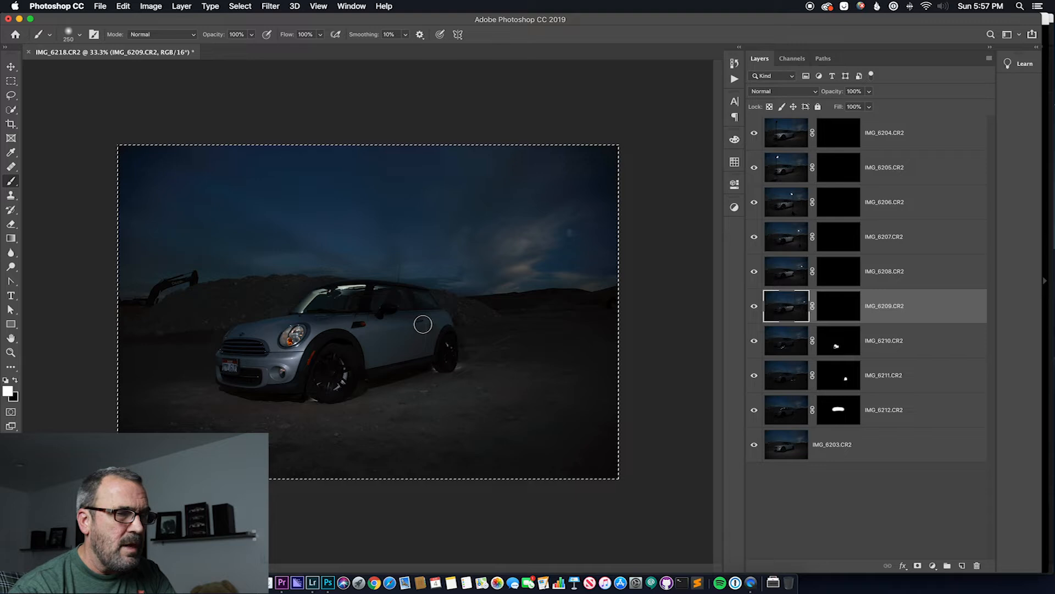
key(bracketright)
key(bracketright)
key(bracketright)
key(bracketright)
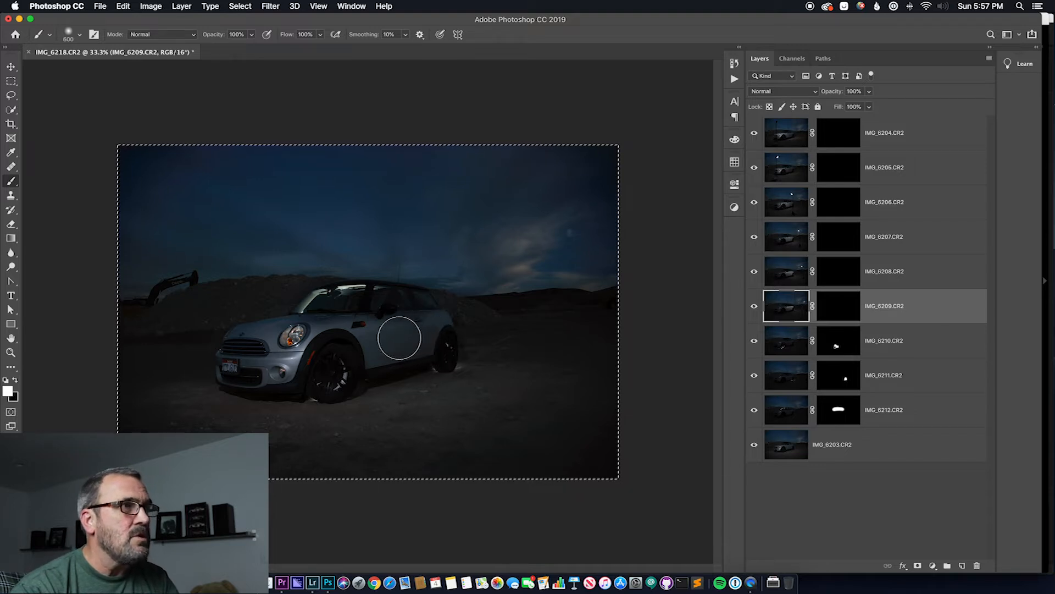
click(409, 336)
click(843, 314)
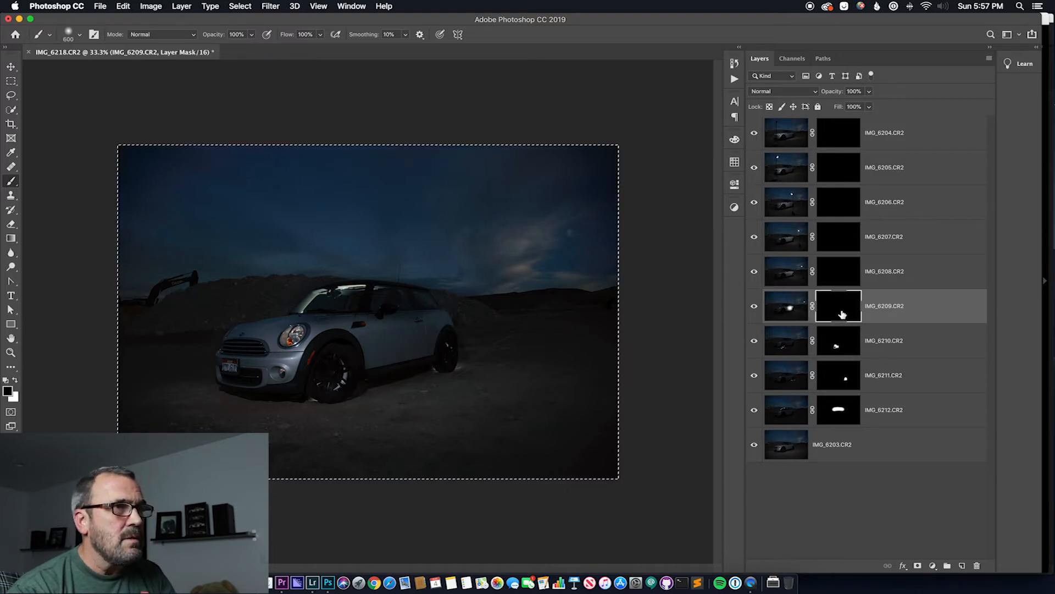
key(super+z)
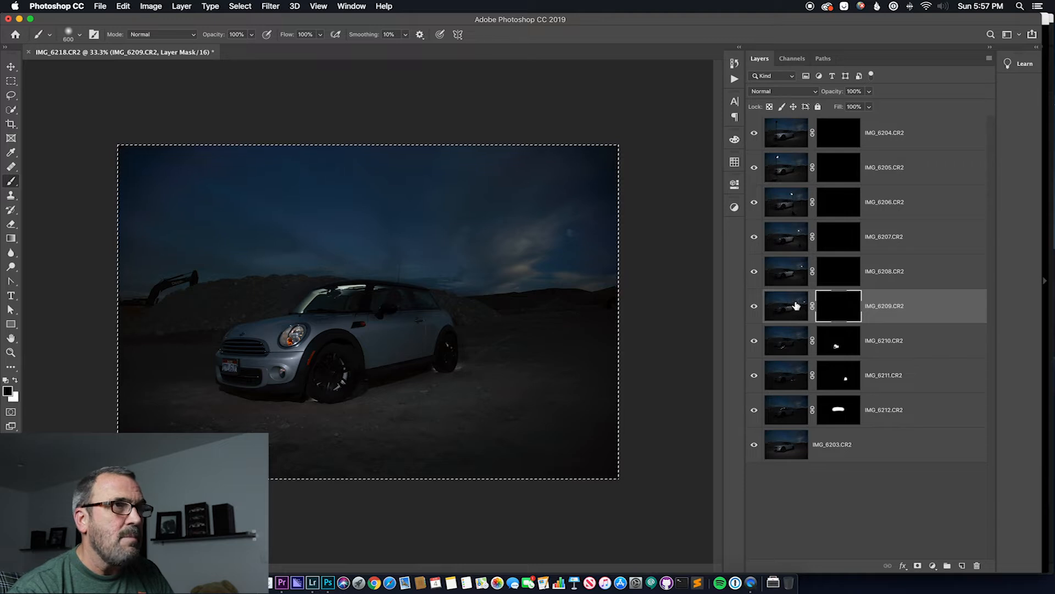
Paint white over the car's rear side on the mask of IMG_6209.CR2 and over the door on the mask of IMG_6208.CR2
click(784, 312)
click(834, 308)
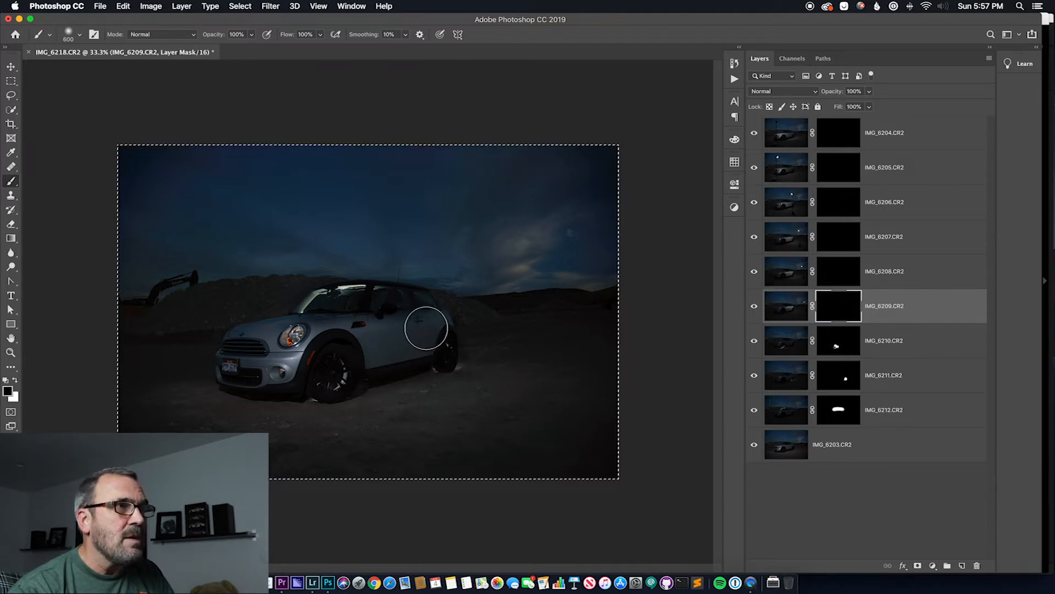
key(x)
mouse_move(418, 331)
mouse_down()
mouse_move(434, 331)
mouse_move(419, 357)
mouse_move(414, 349)
mouse_move(436, 348)
mouse_up()
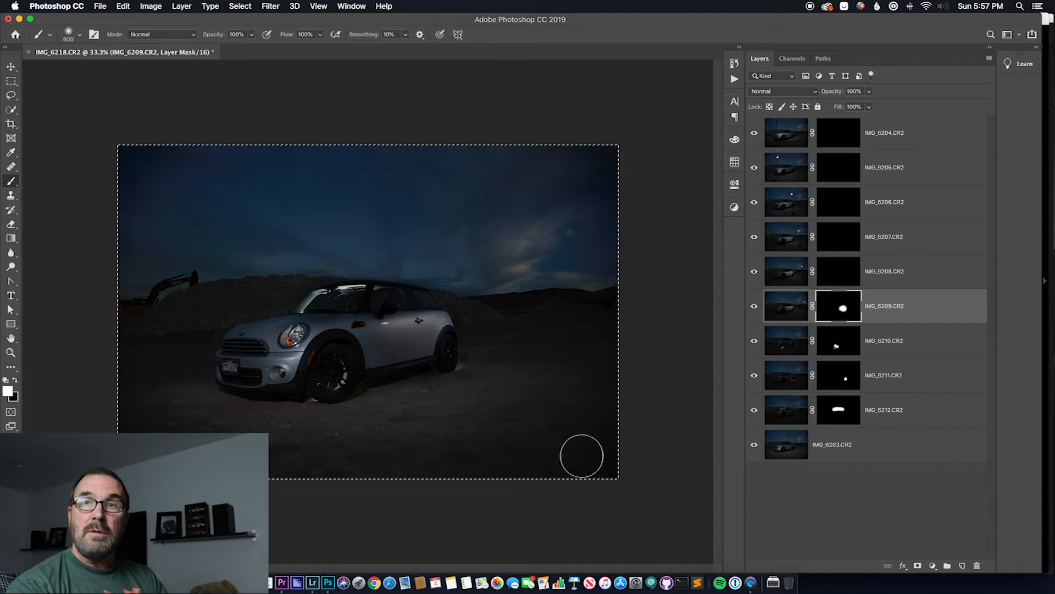
click(850, 274)
drag(379, 340, 394, 340)
Reduce the brush size to 300 and paint white over the front fender on the mask of IMG_6207.CR2
click(882, 240)
key(bracketleft)
key(bracketleft)
key(bracketleft)
click(840, 240)
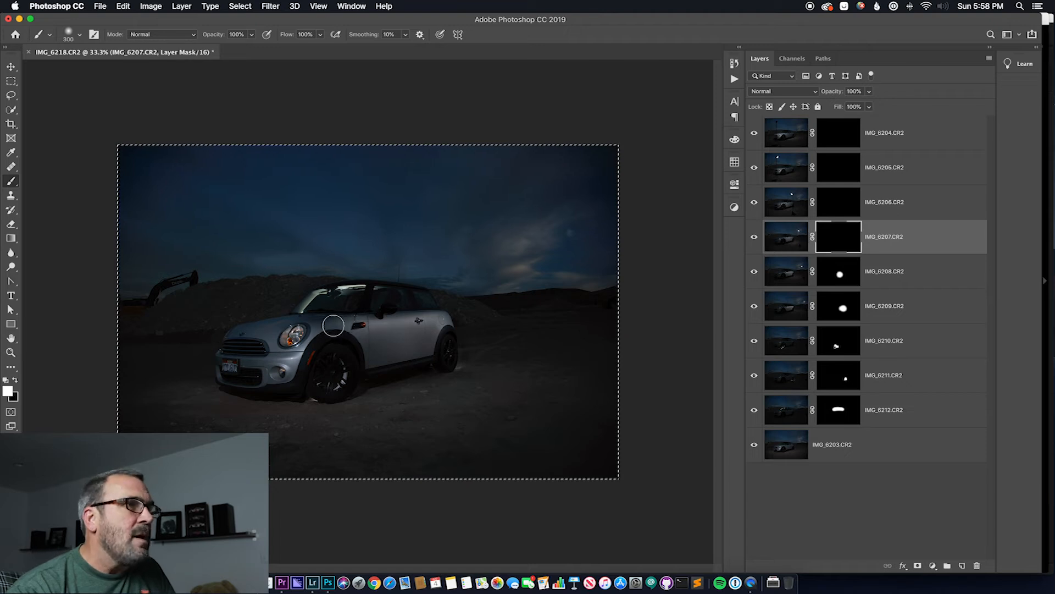
drag(333, 326, 348, 325)
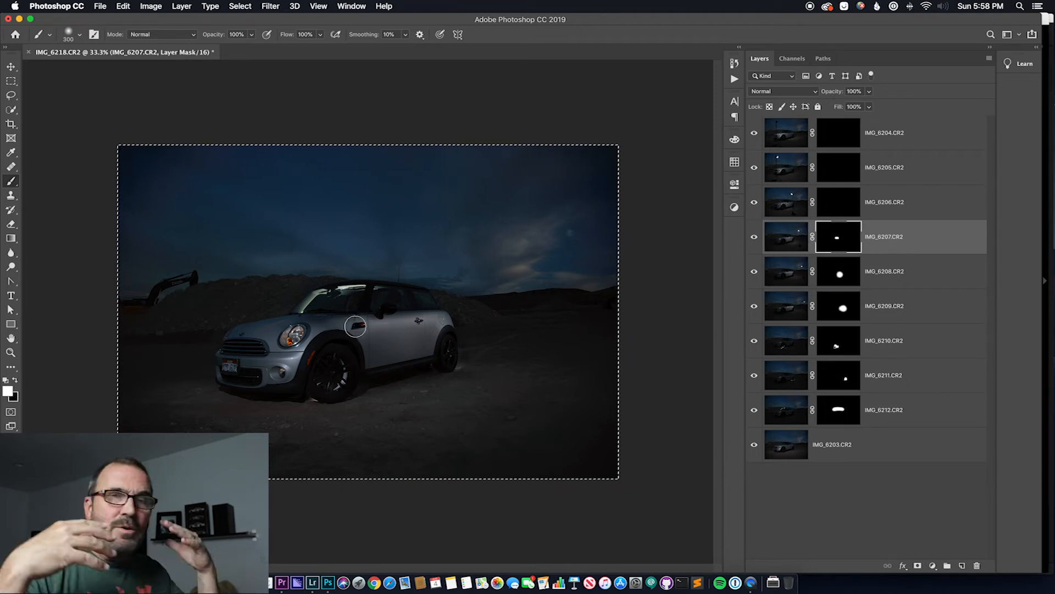
key(alt+bracketright)
key(x)
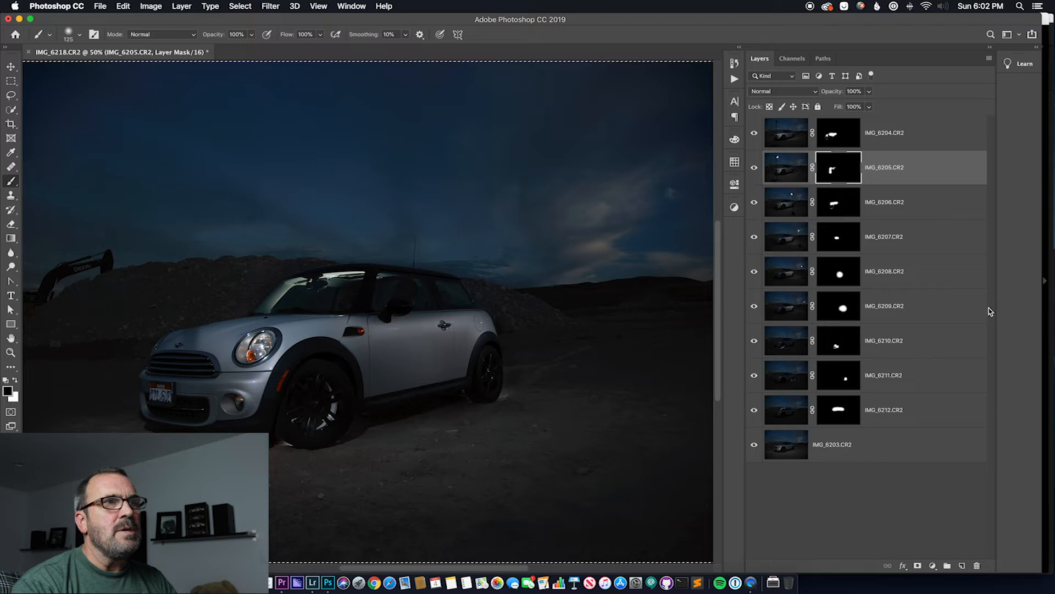
Add a new layer above IMG_6204.CR2 and fill it using Apply Image with the Merged layer, RGB channel and Normal blending at 100%
click(807, 141)
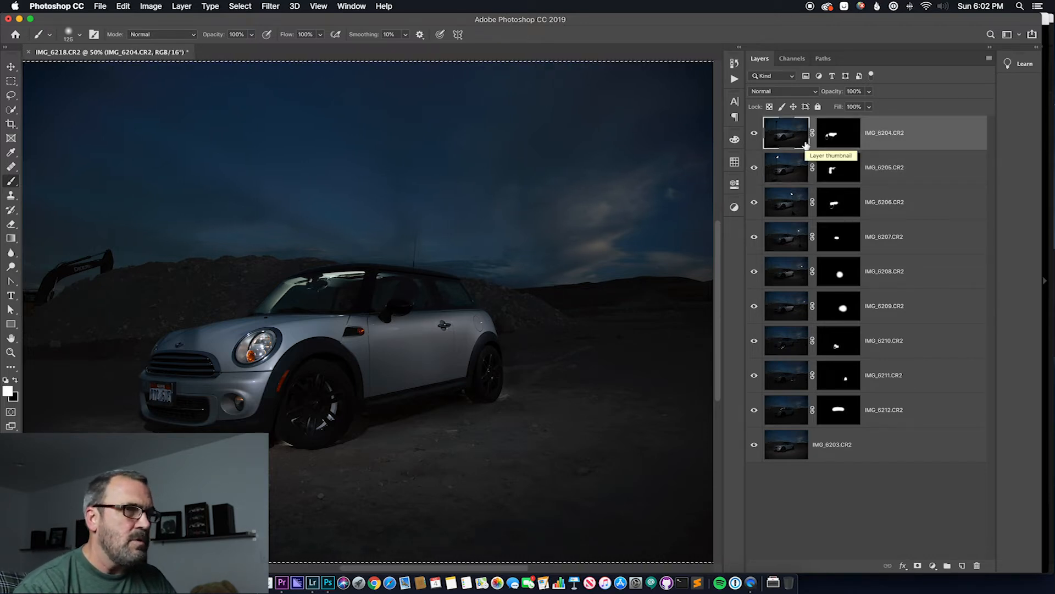
click(963, 565)
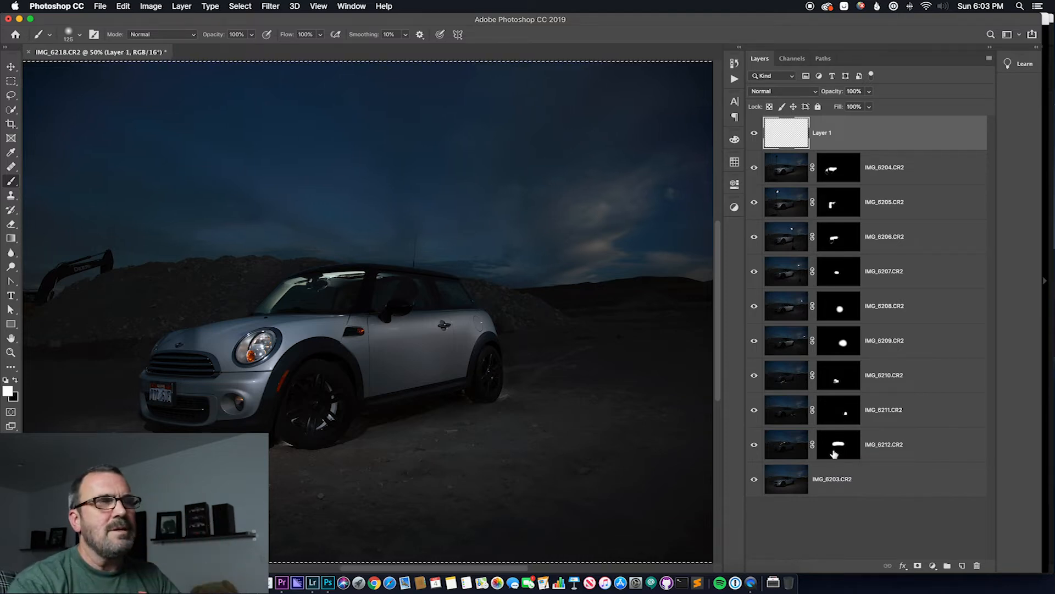
click(123, 6)
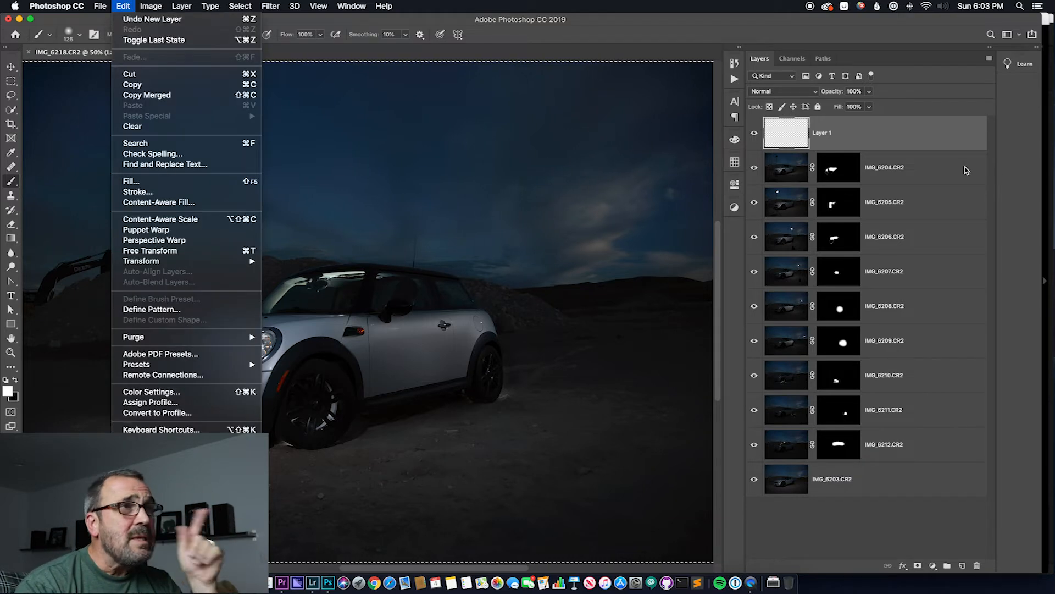
mouse_move(154, 7)
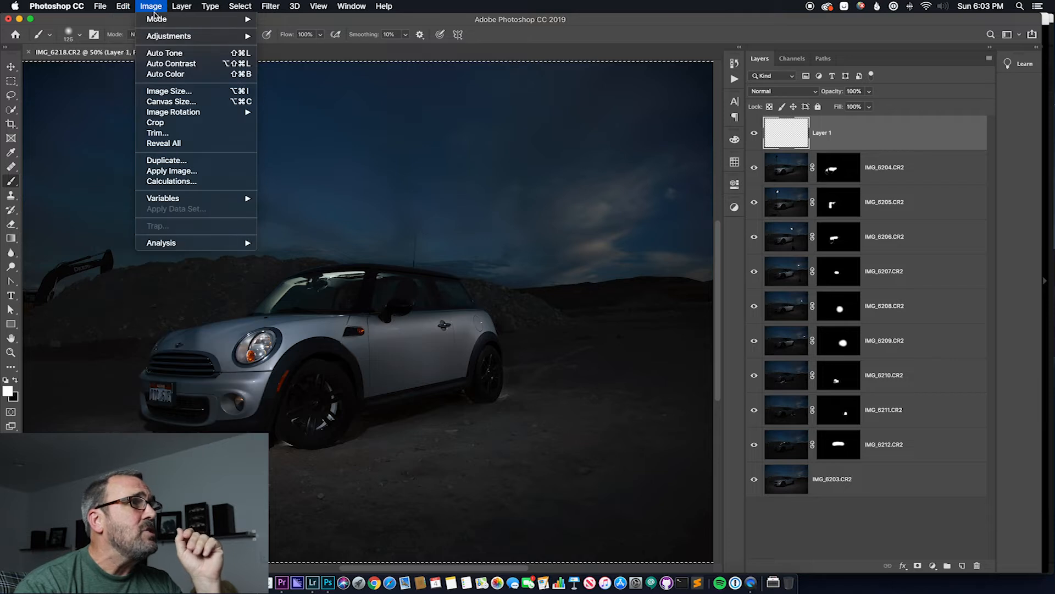
click(172, 170)
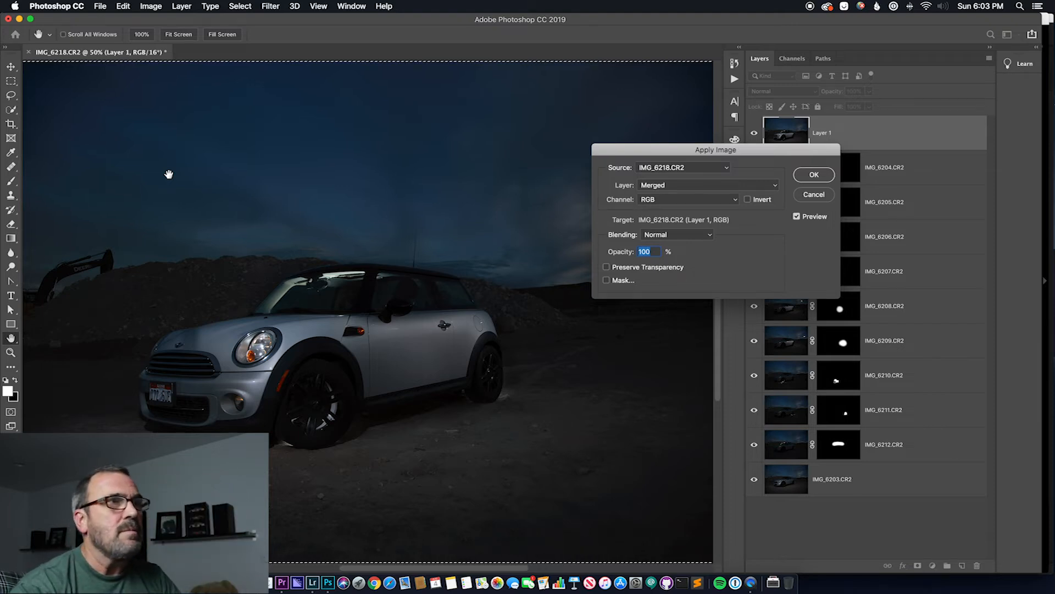
click(776, 187)
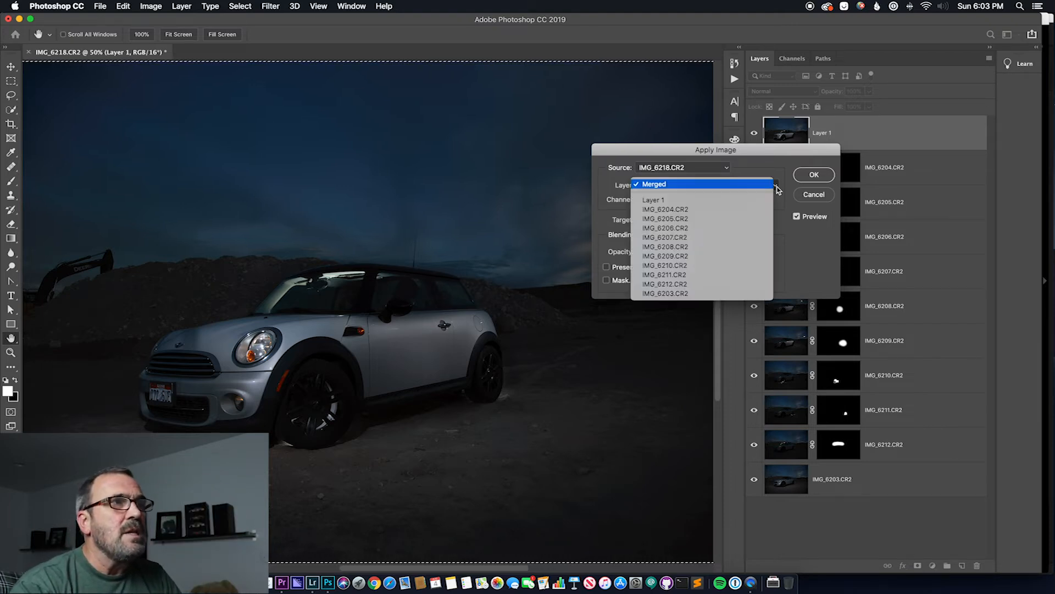
click(752, 171)
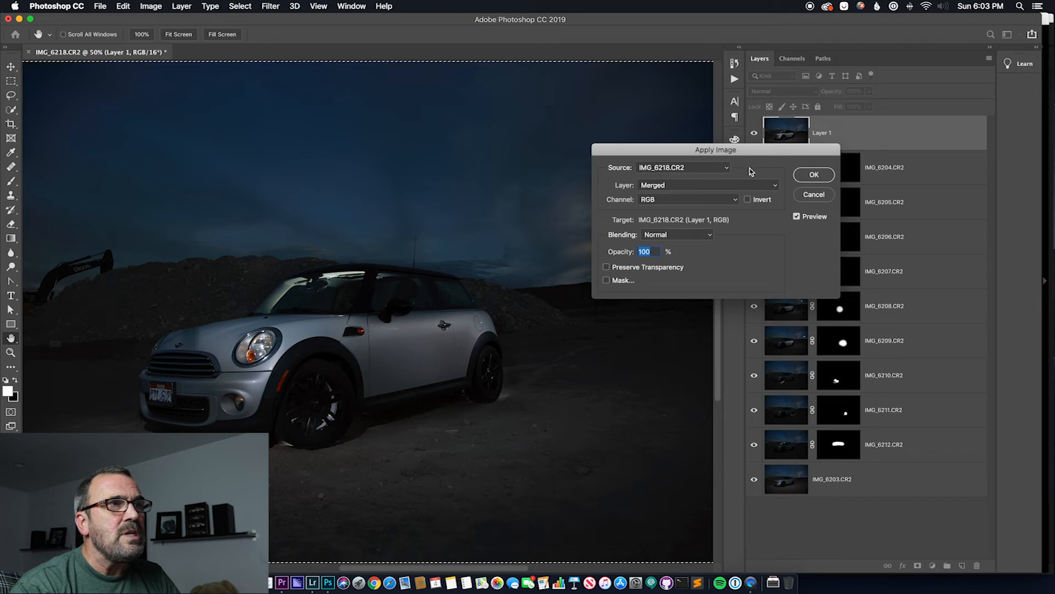
click(711, 238)
click(709, 235)
click(816, 177)
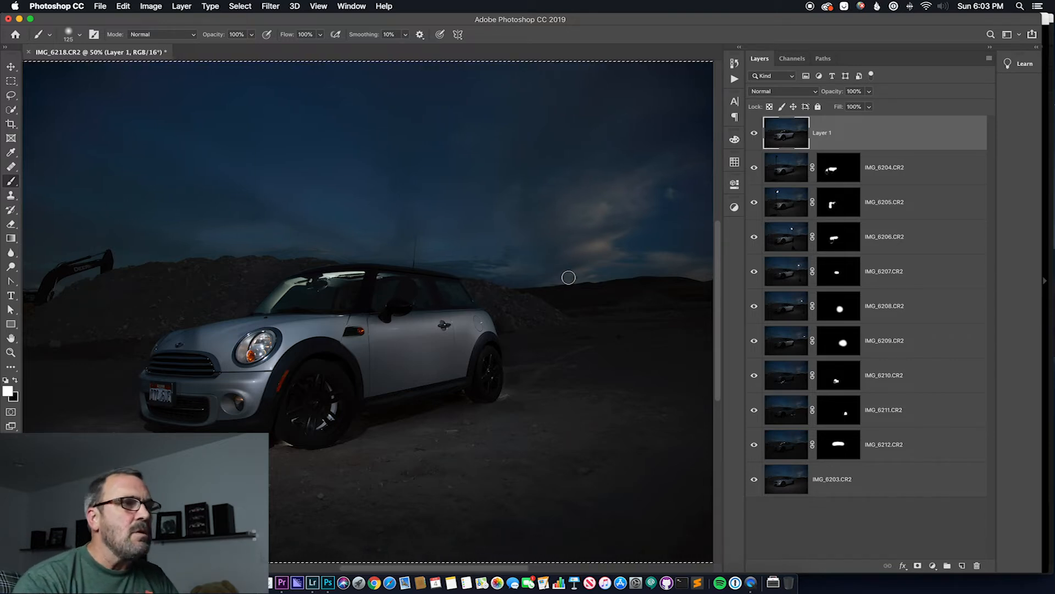
Clear the selection and open the merged layer in the Camera Raw Filter
key(super+d)
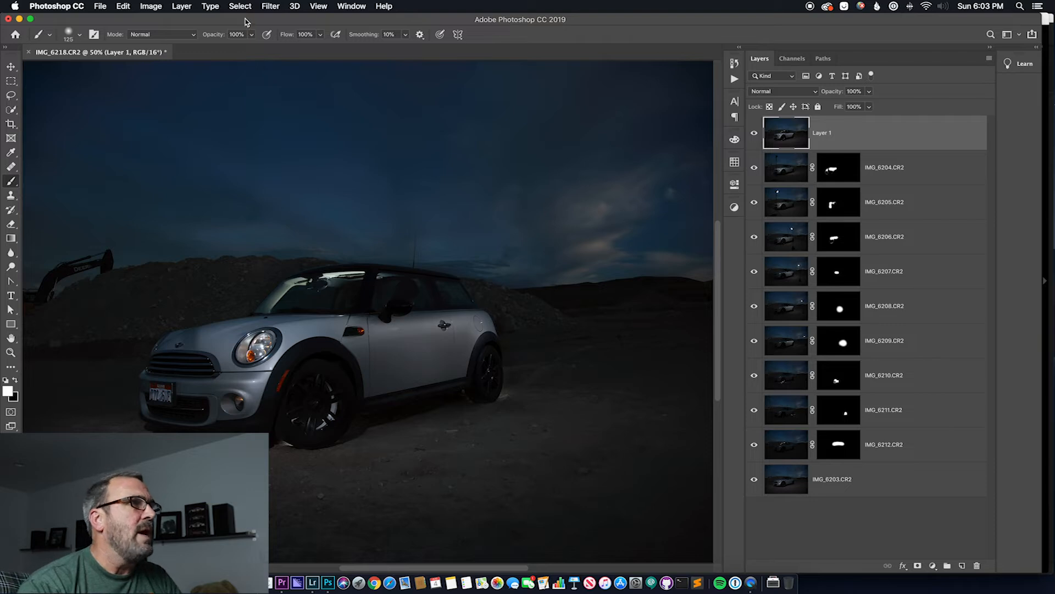
click(270, 8)
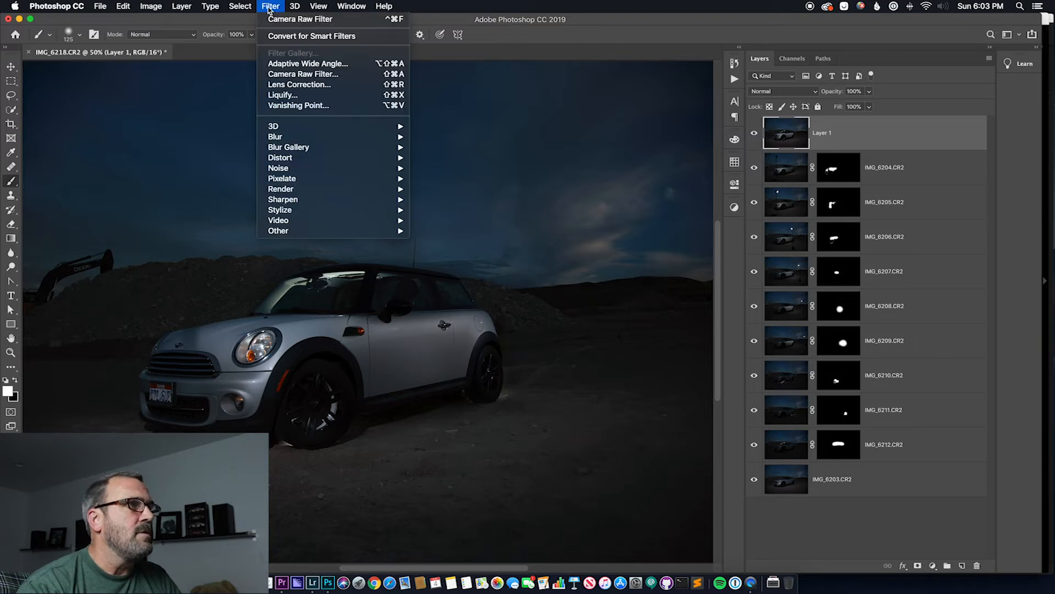
click(307, 77)
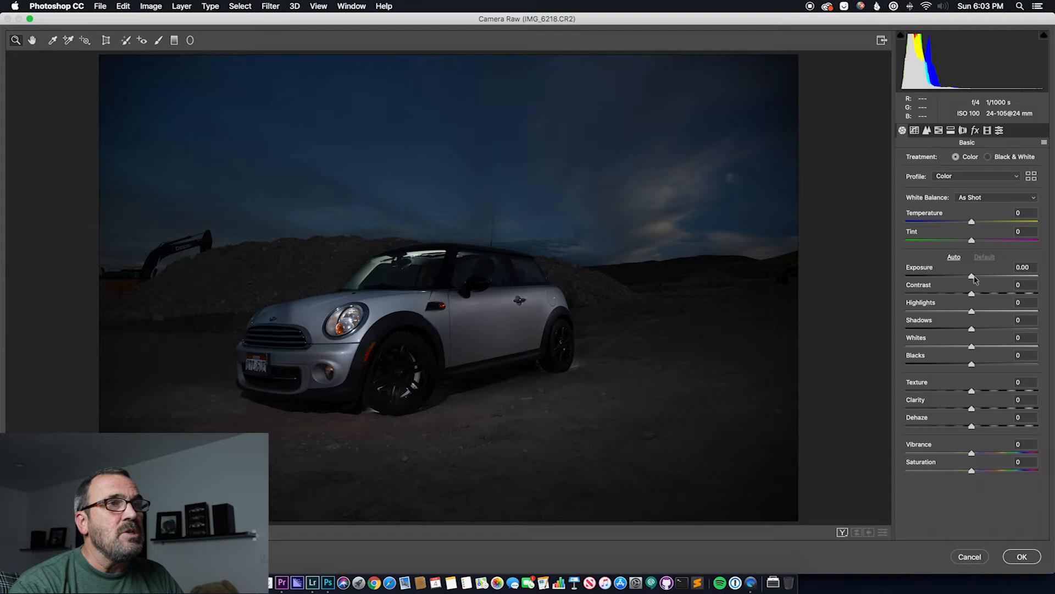
Set Exposure to +1.10, Temperature to +2 and Contrast to +13 in the basic adjustments
drag(974, 278, 989, 273)
drag(972, 222, 973, 224)
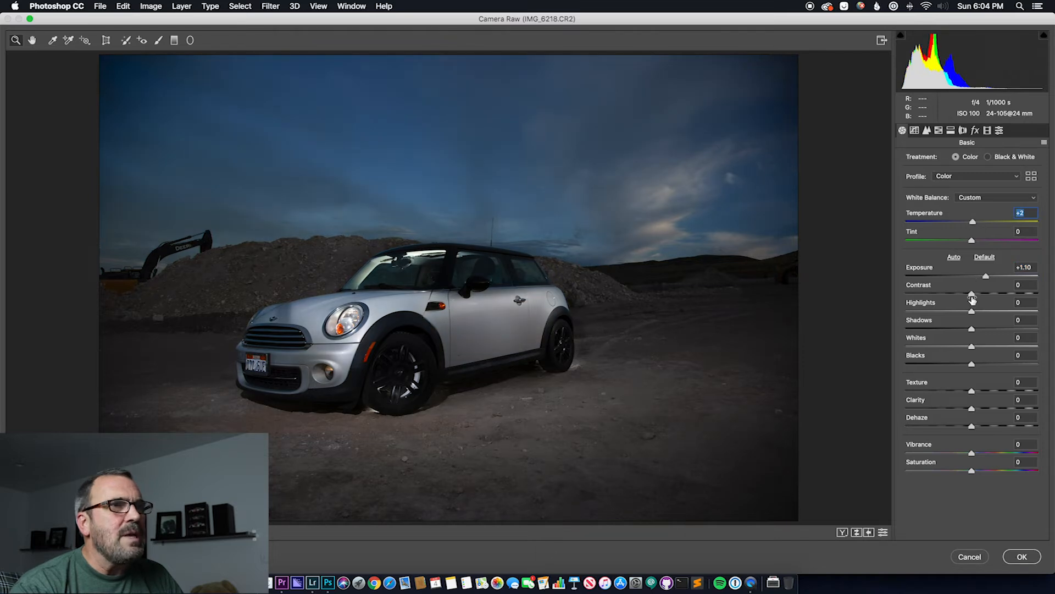
drag(973, 296, 981, 295)
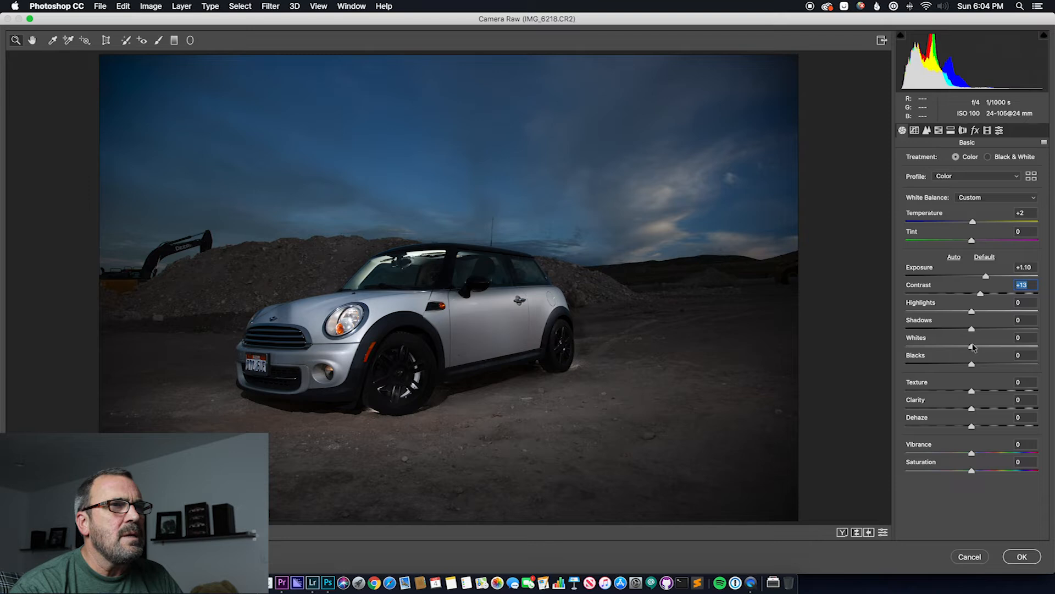
Set Whites to -4, Blacks to -1, Texture to +69 and Clarity to +100
alt+click(972, 347)
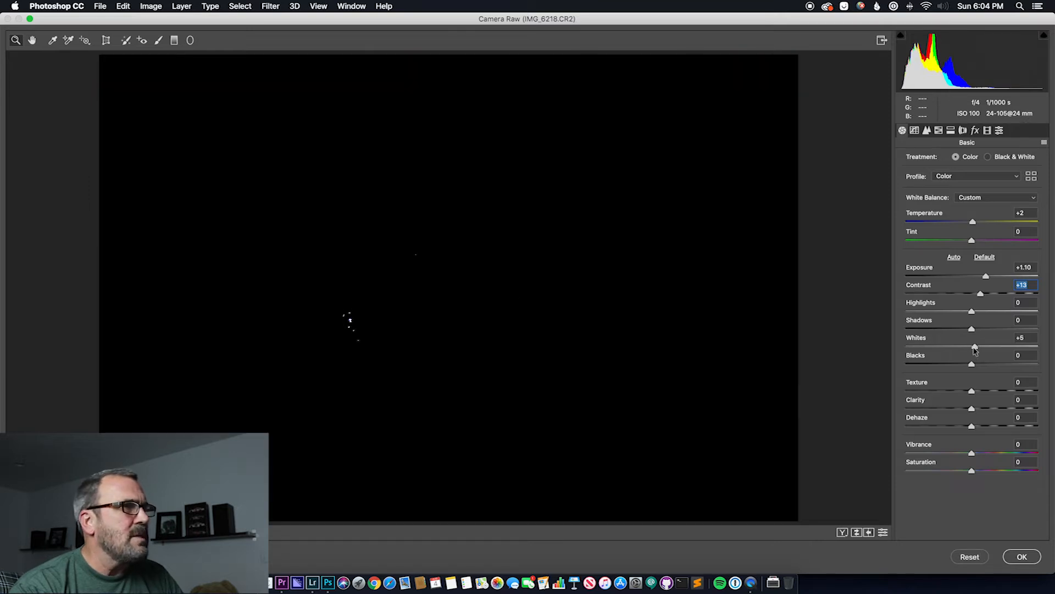
drag(975, 348, 971, 366)
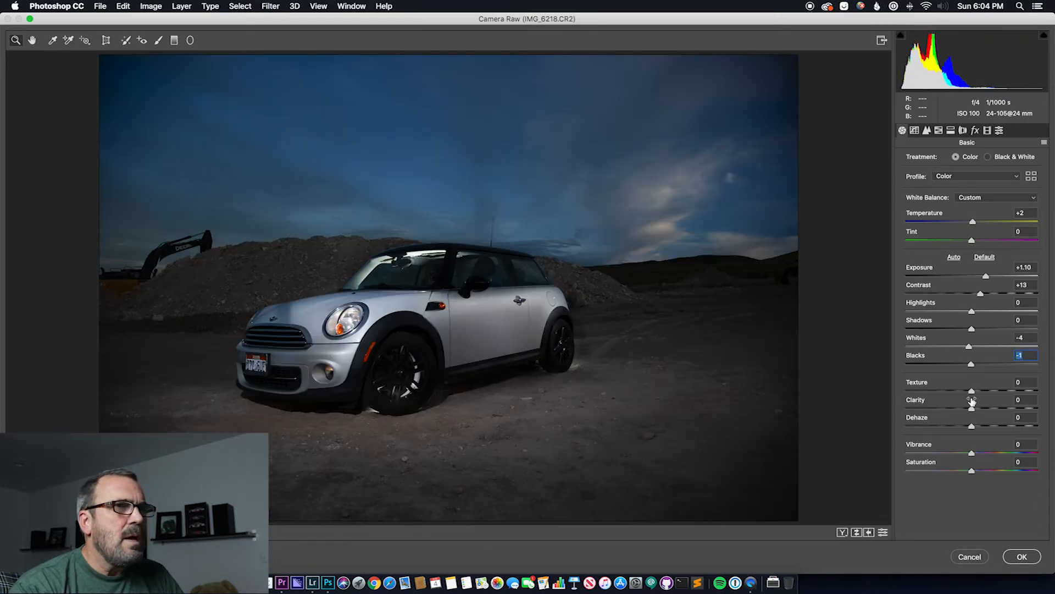
drag(972, 390, 1045, 411)
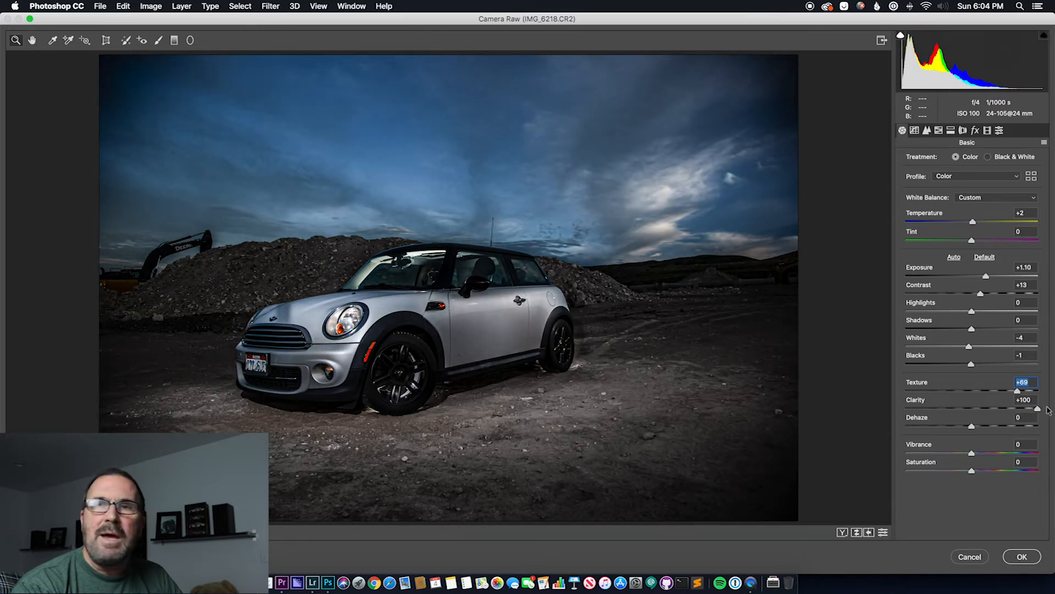
drag(1047, 410, 1047, 410)
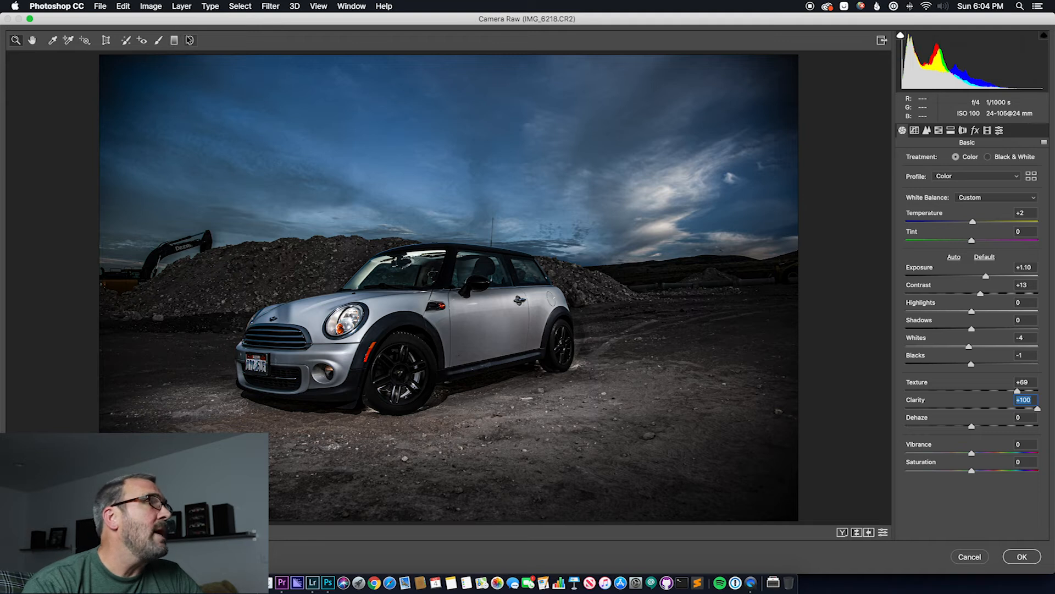
Paint over the car's body with the Adjustment Brush at size 8 and exposure +1.45, and lower that adjustment's exposure to +0.50
click(158, 41)
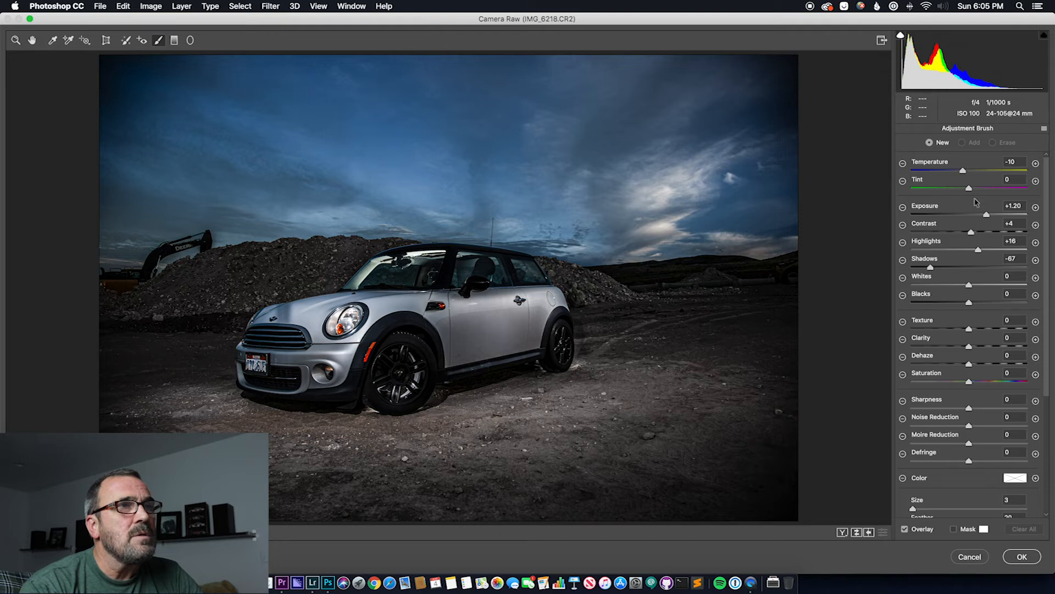
drag(989, 215, 991, 214)
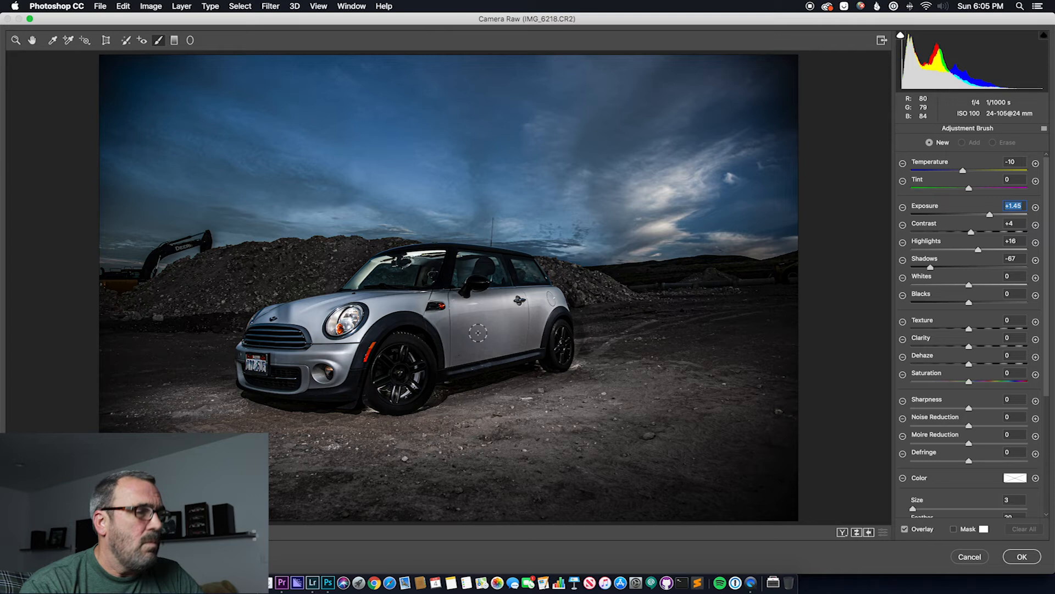
key(bracketright)
key(bracketright)
key(bracketright)
key(bracketright)
key(bracketright)
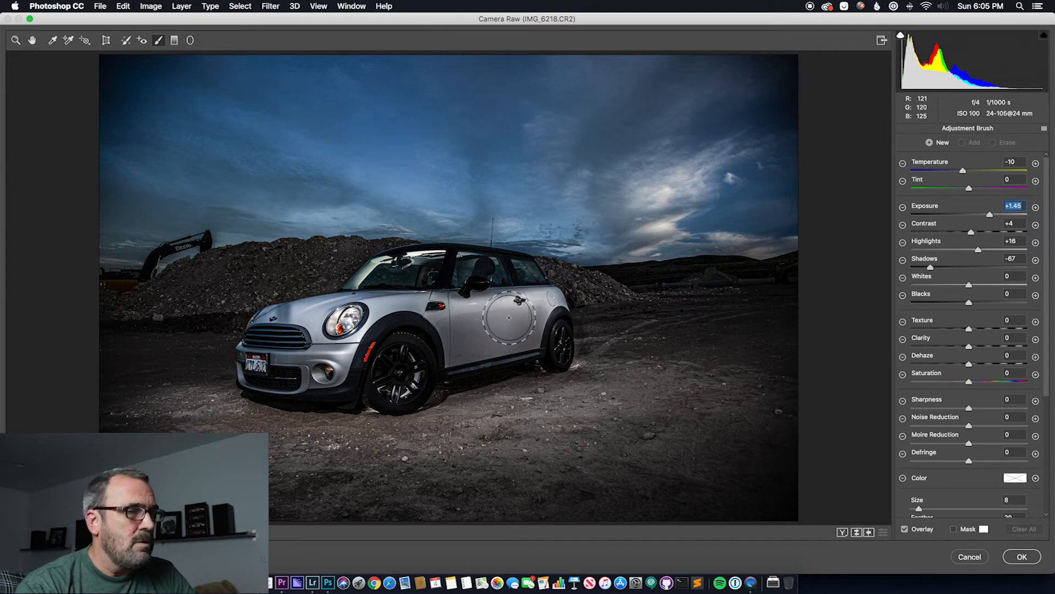
mouse_move(533, 311)
mouse_down()
mouse_move(369, 320)
mouse_move(384, 313)
mouse_move(284, 337)
mouse_move(291, 323)
mouse_move(385, 318)
mouse_move(327, 366)
mouse_move(270, 371)
mouse_move(316, 377)
mouse_move(396, 292)
mouse_move(463, 331)
mouse_move(461, 352)
mouse_move(539, 330)
mouse_move(537, 313)
mouse_move(479, 328)
mouse_move(513, 317)
mouse_move(504, 275)
mouse_move(415, 267)
mouse_move(278, 368)
mouse_move(407, 304)
mouse_move(459, 343)
mouse_move(520, 332)
mouse_move(539, 303)
mouse_up()
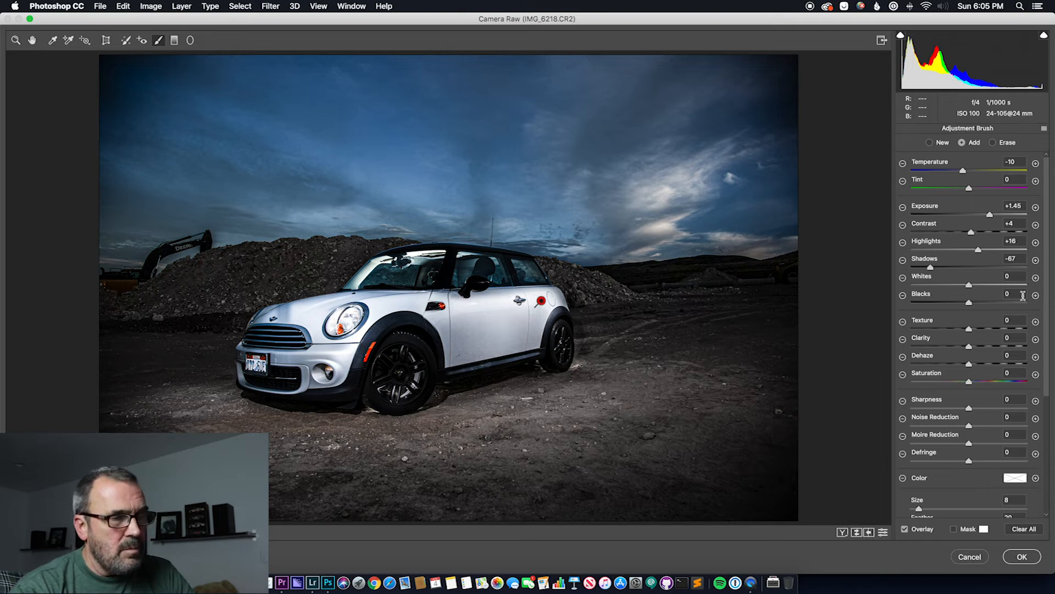
drag(991, 217, 976, 221)
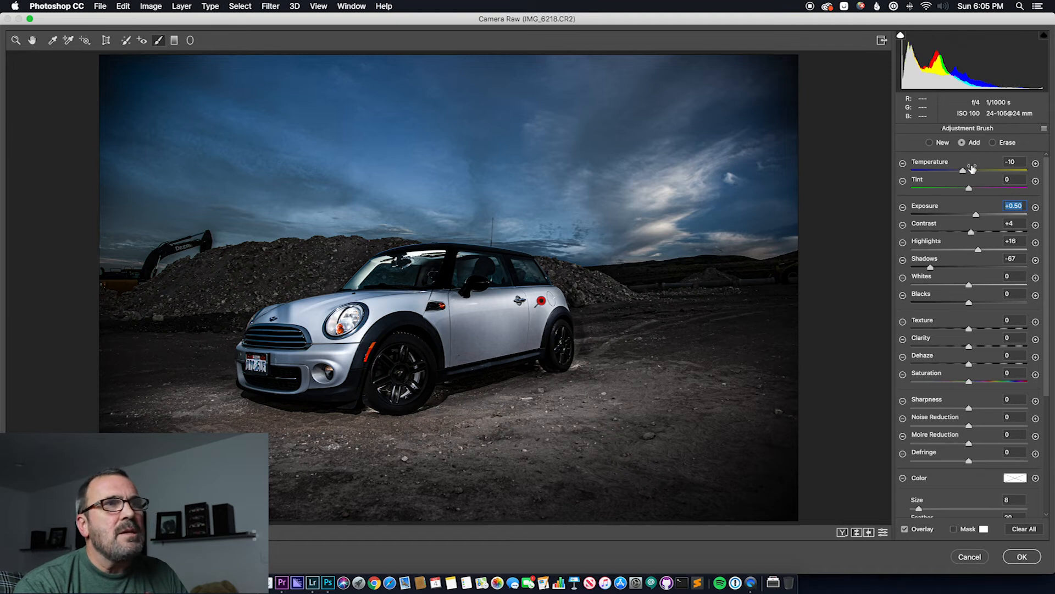
Start a new brush adjustment on the front wheel and reduce the brush size to 3
click(930, 143)
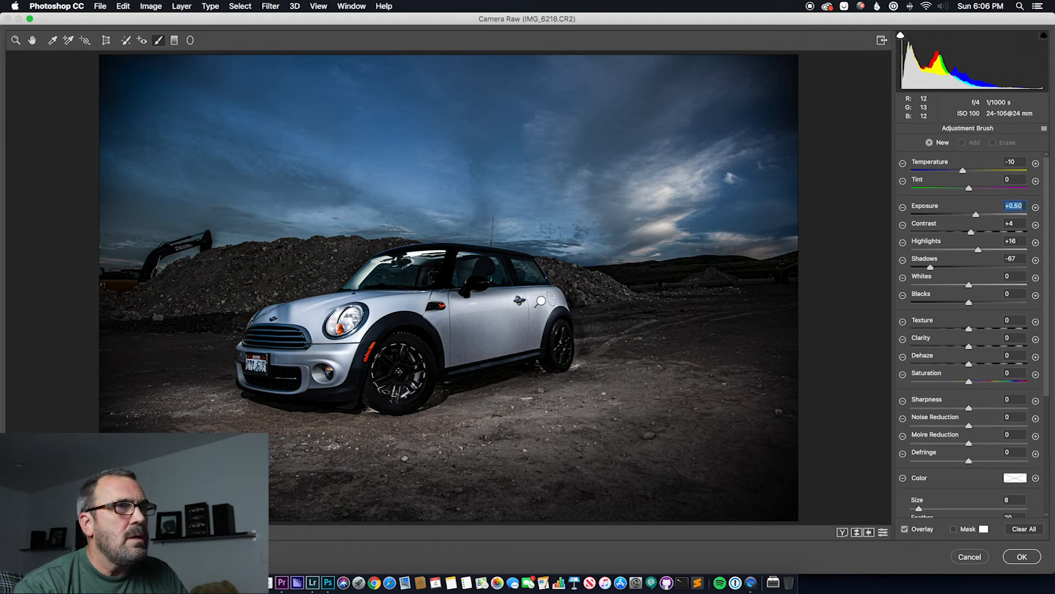
click(399, 374)
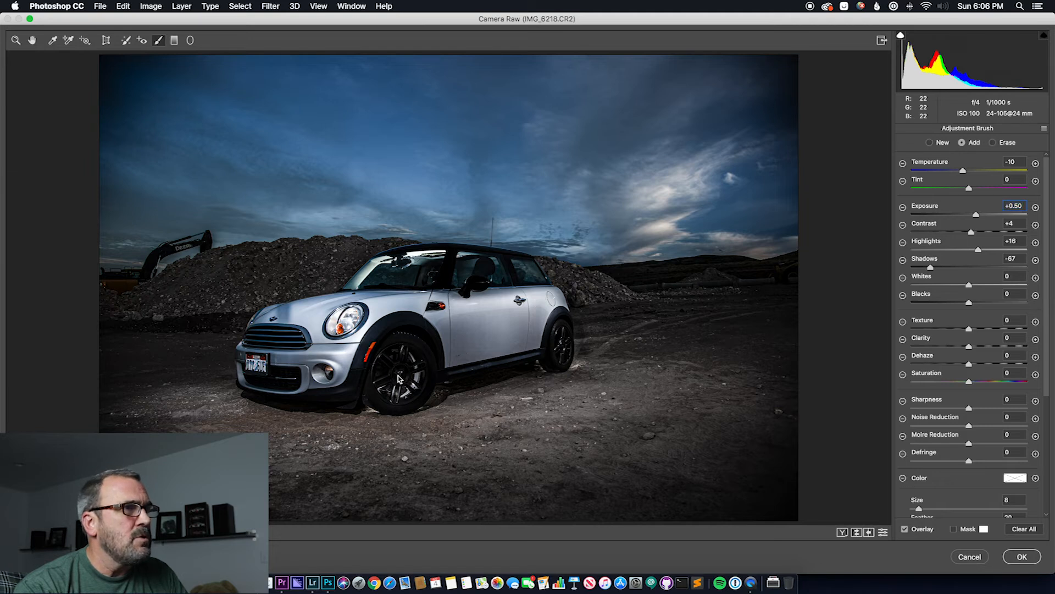
key([)
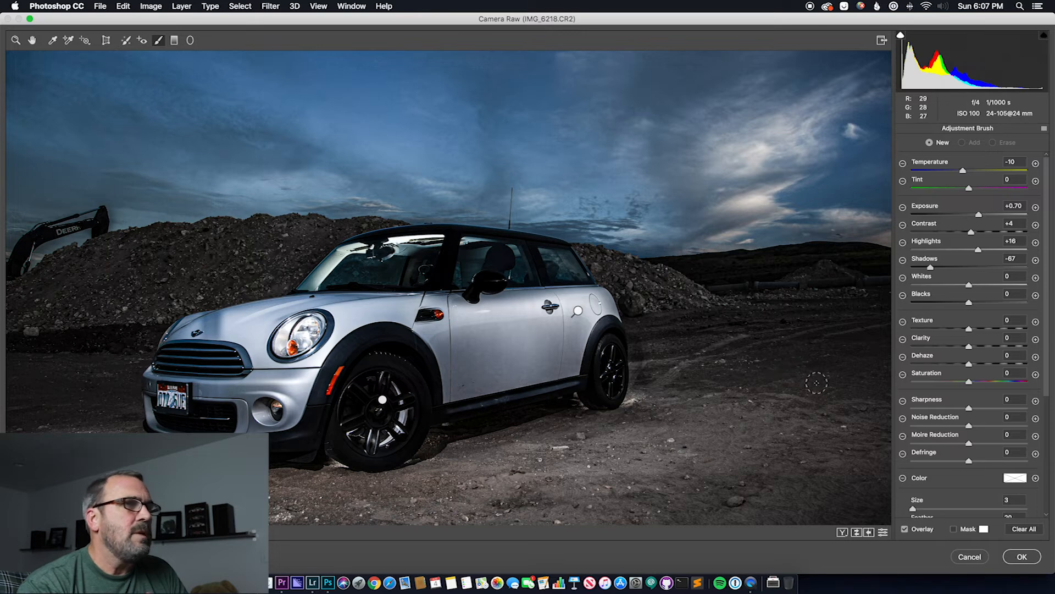
key(super+0)
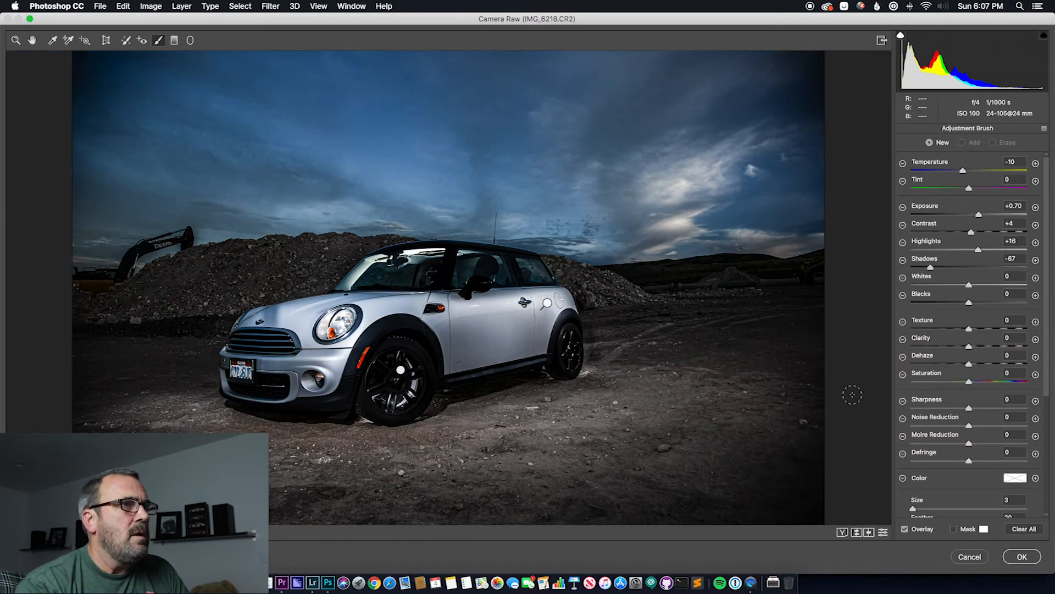
Set Sharpness to +41 for the new brush adjustment
scroll(1034, 392, down, 3)
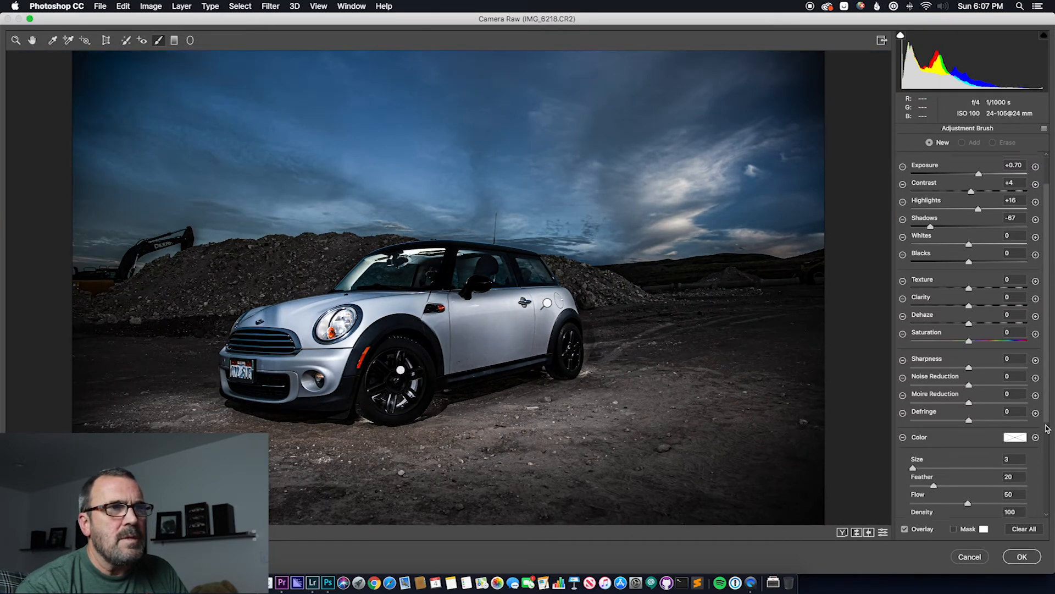
drag(970, 343, 986, 342)
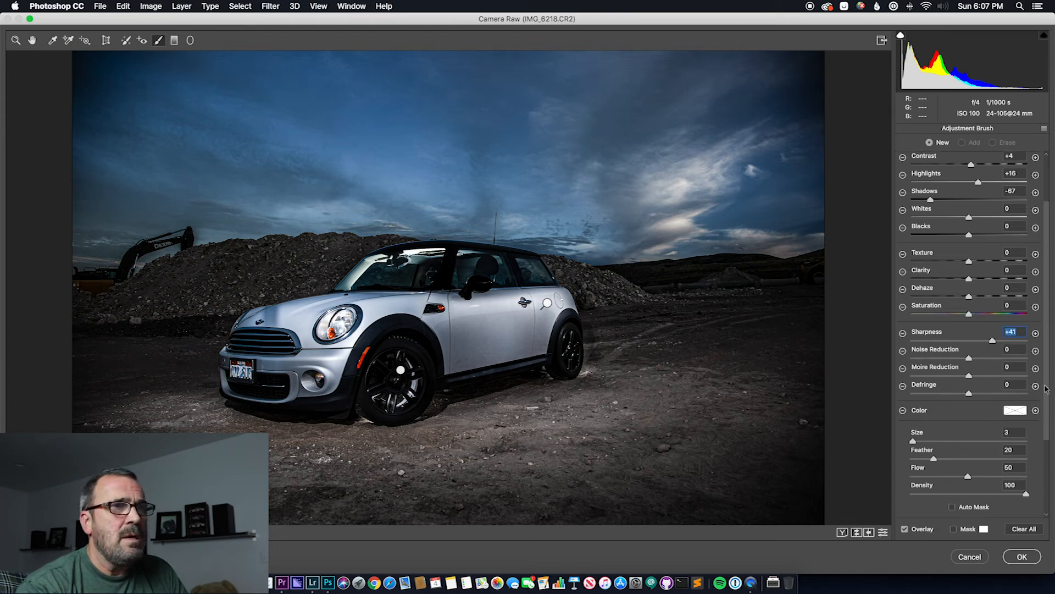
scroll(1047, 416, up, 3)
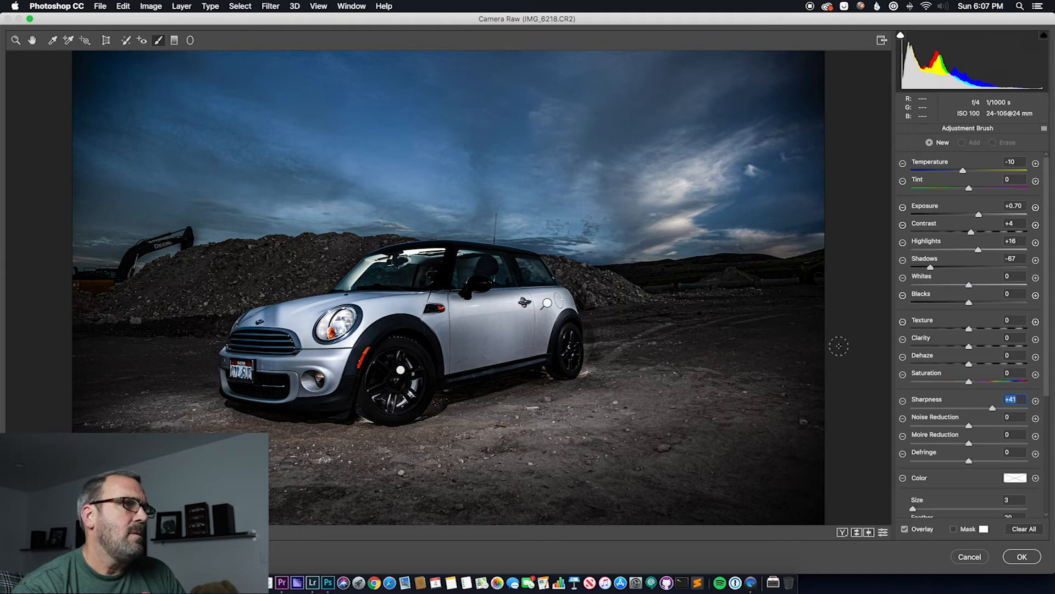
Select the existing brush adjustment on the car's body and lower its exposure to +0.30
click(547, 304)
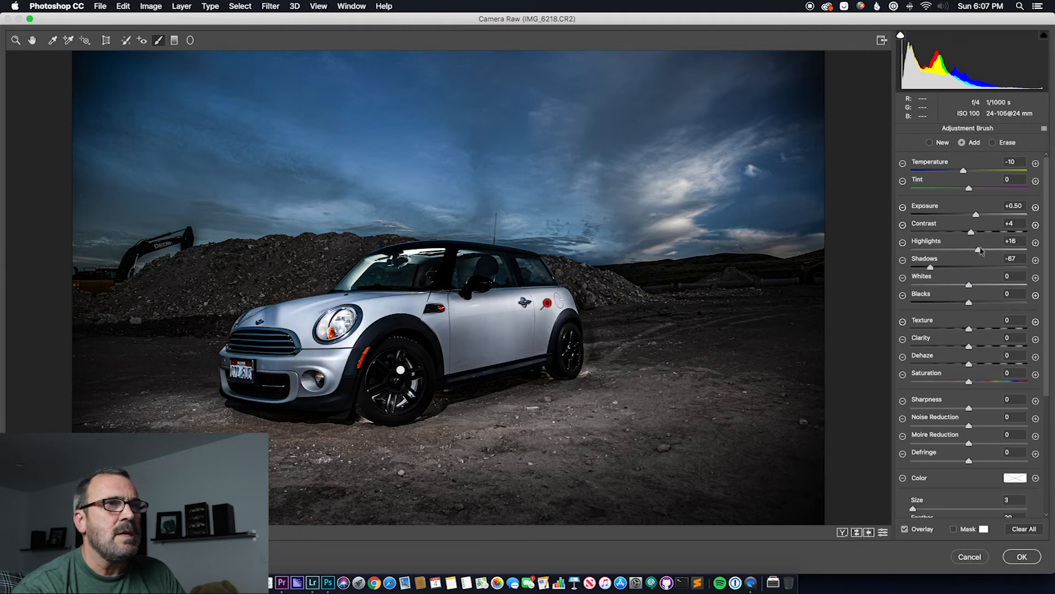
drag(976, 215, 971, 220)
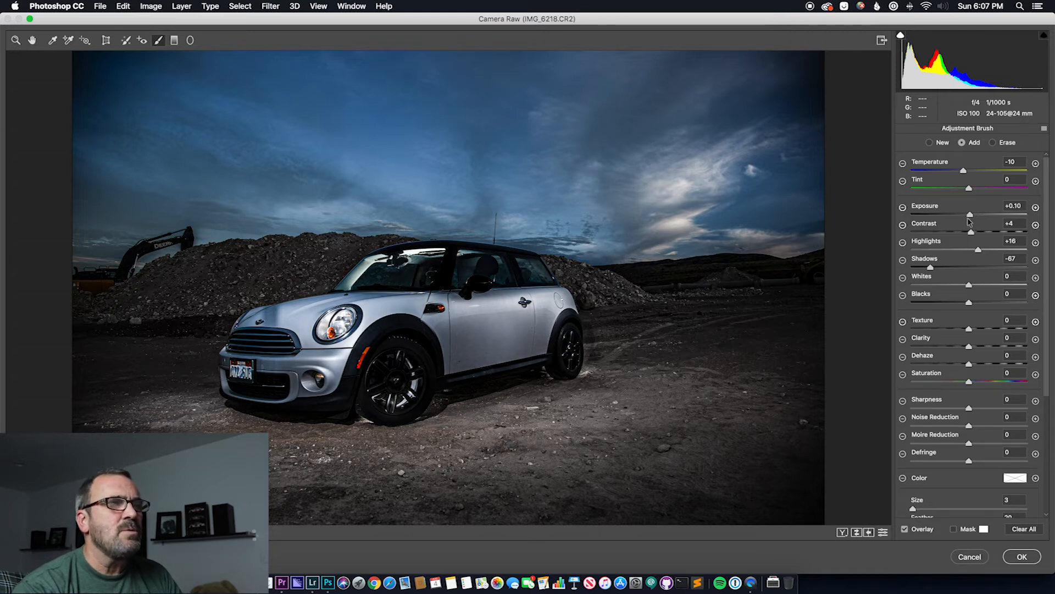
drag(969, 222, 972, 221)
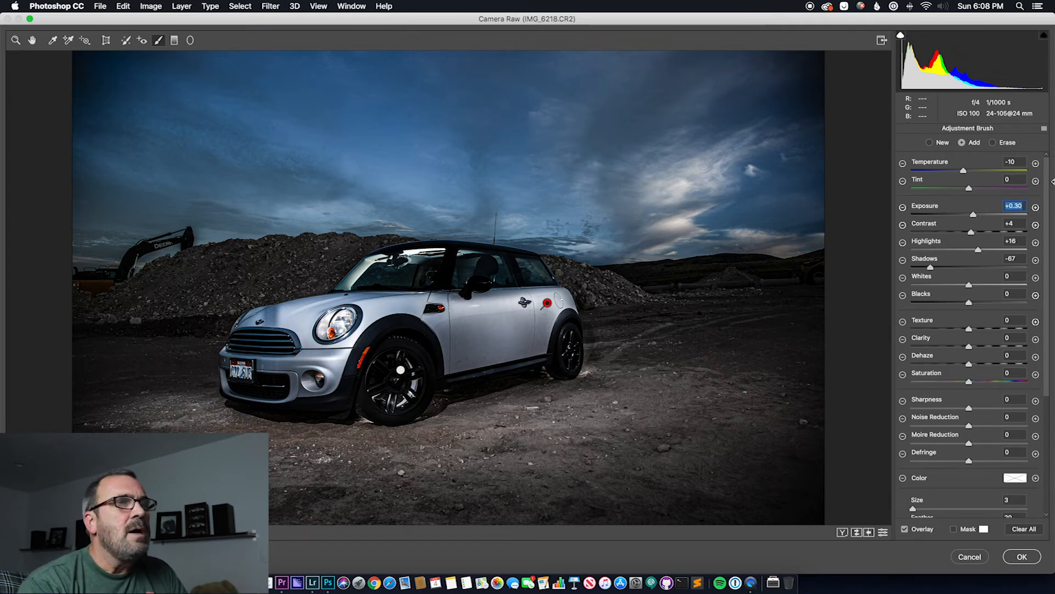
Add a graduated filter running from the sky down to the car's windows, with Temperature at -23 and Saturation at +22
click(173, 40)
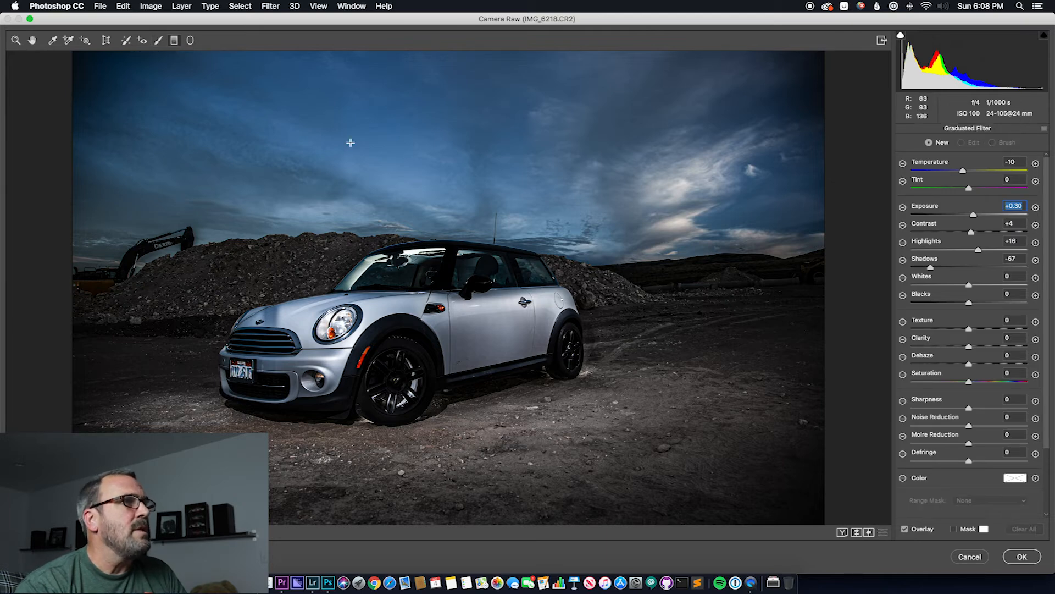
drag(451, 202, 451, 287)
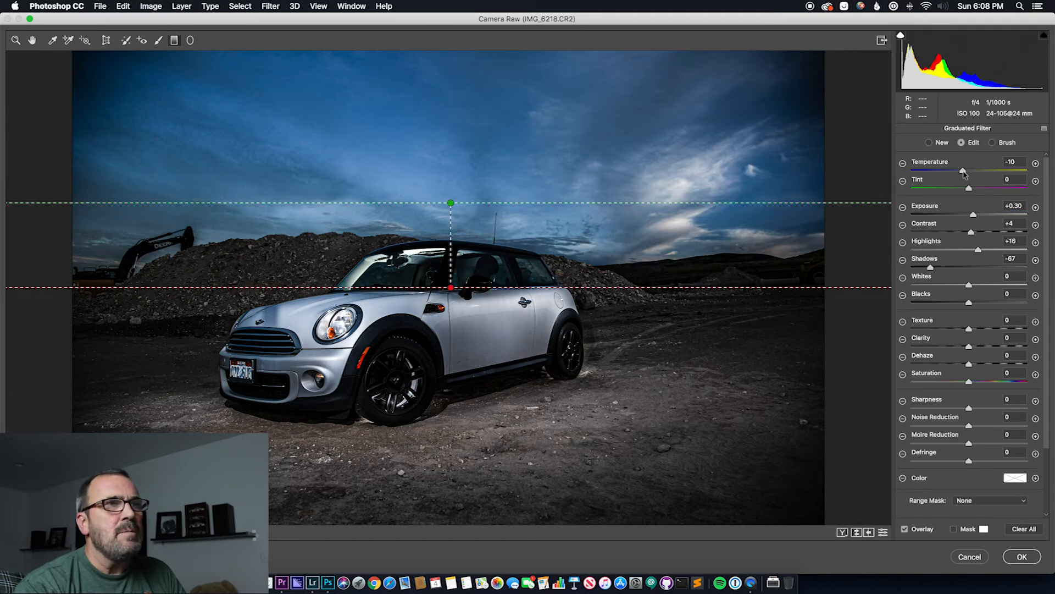
drag(959, 172, 955, 171)
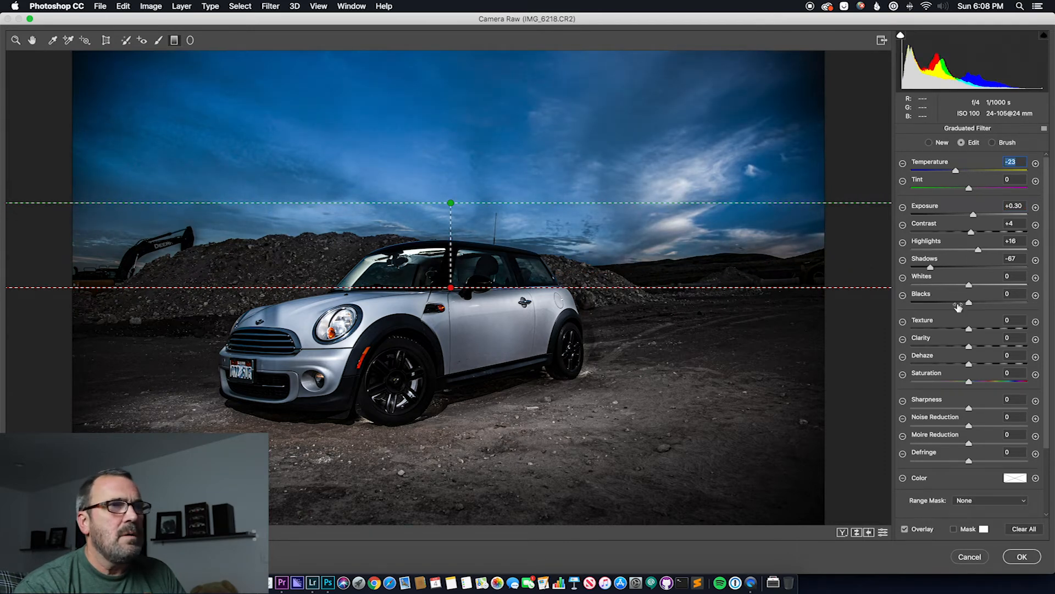
drag(969, 382, 982, 382)
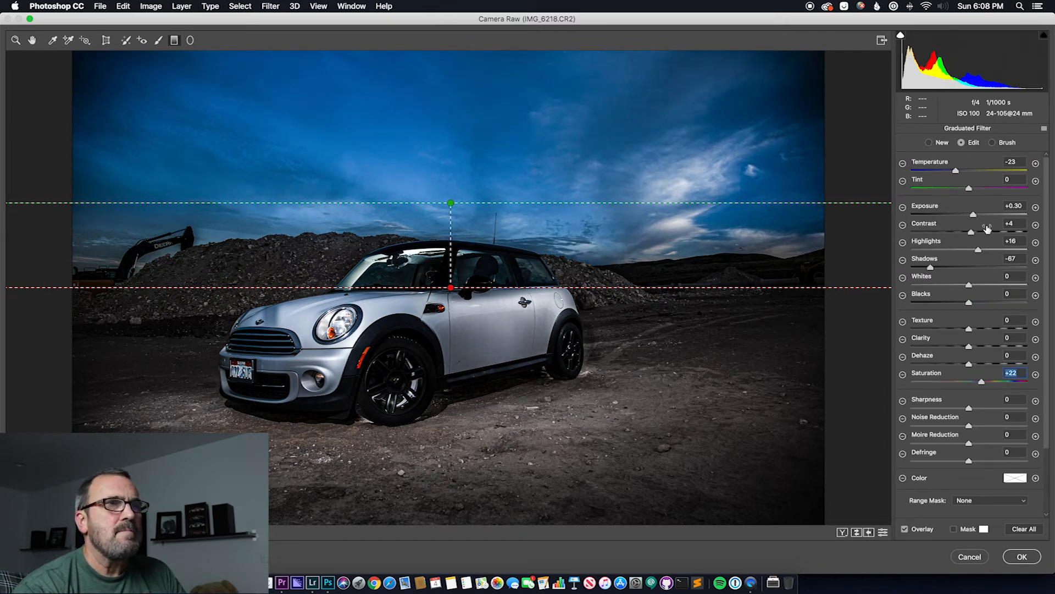
Set the sky gradient's Temperature to -24, Texture to +100 and Clarity to +54, and apply the Camera Raw edits
drag(956, 171, 906, 181)
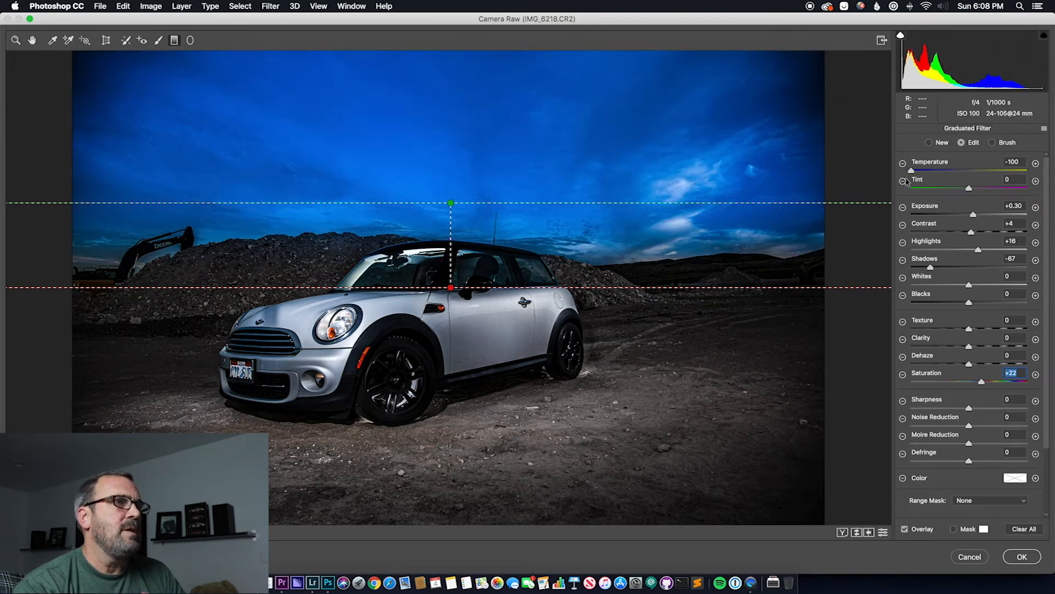
drag(906, 181, 955, 171)
drag(1001, 347, 1001, 346)
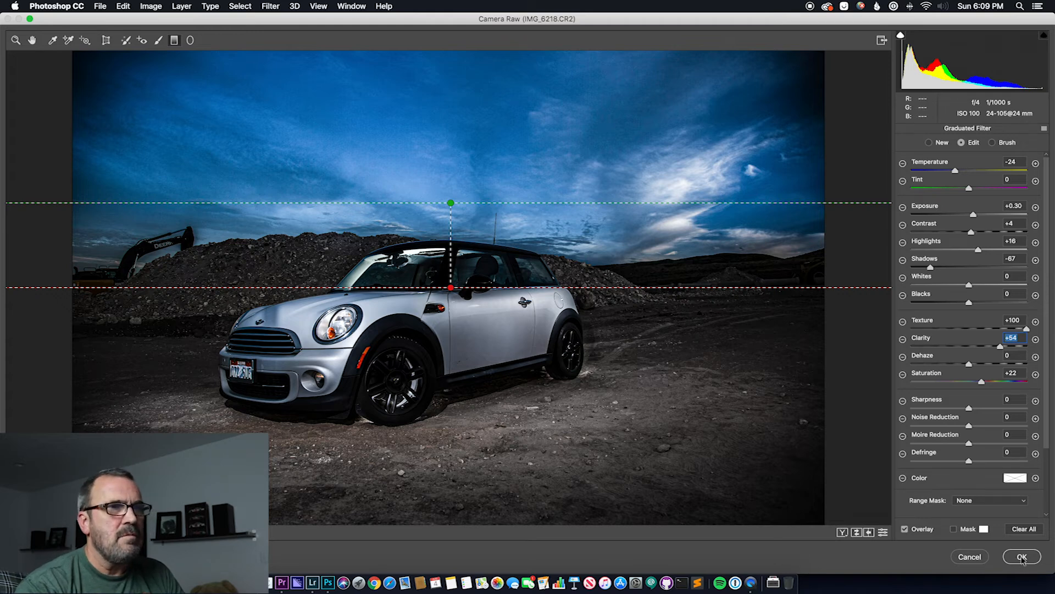
click(1023, 558)
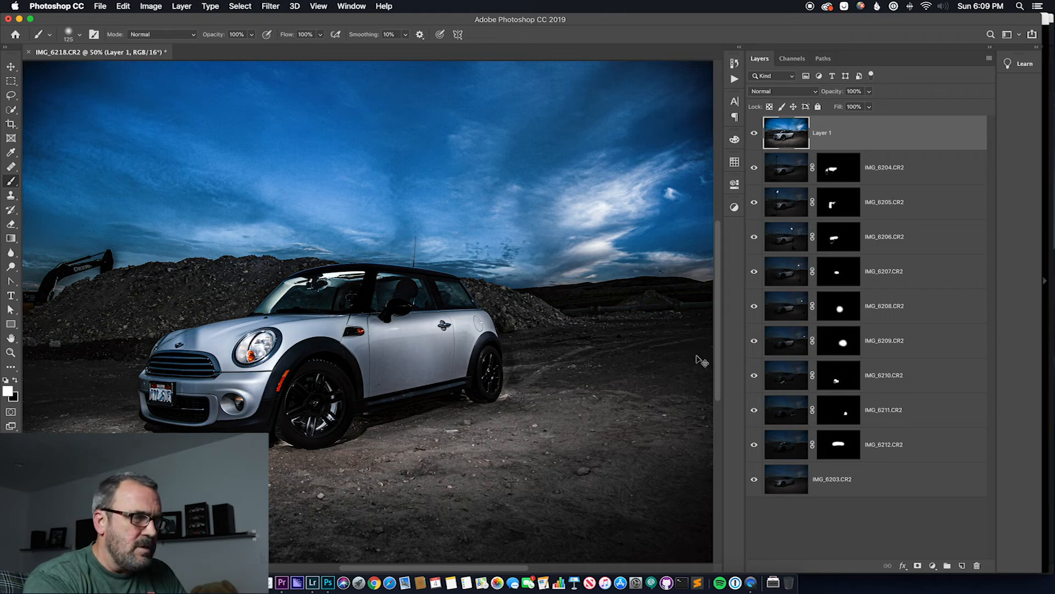
Remove the dark specks and scratches on the lower front door with the Spot Healing Brush, reduced to size 30
key(super+equal)
key(super+equal)
key(super+equal)
key(super+equal)
key(super+equal)
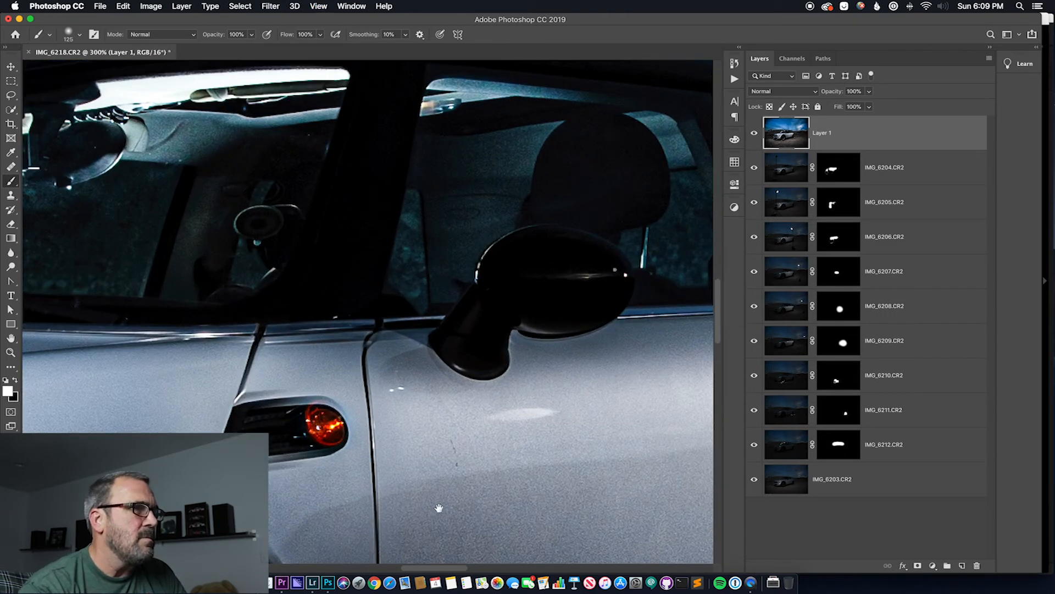
drag(439, 508, 377, 152)
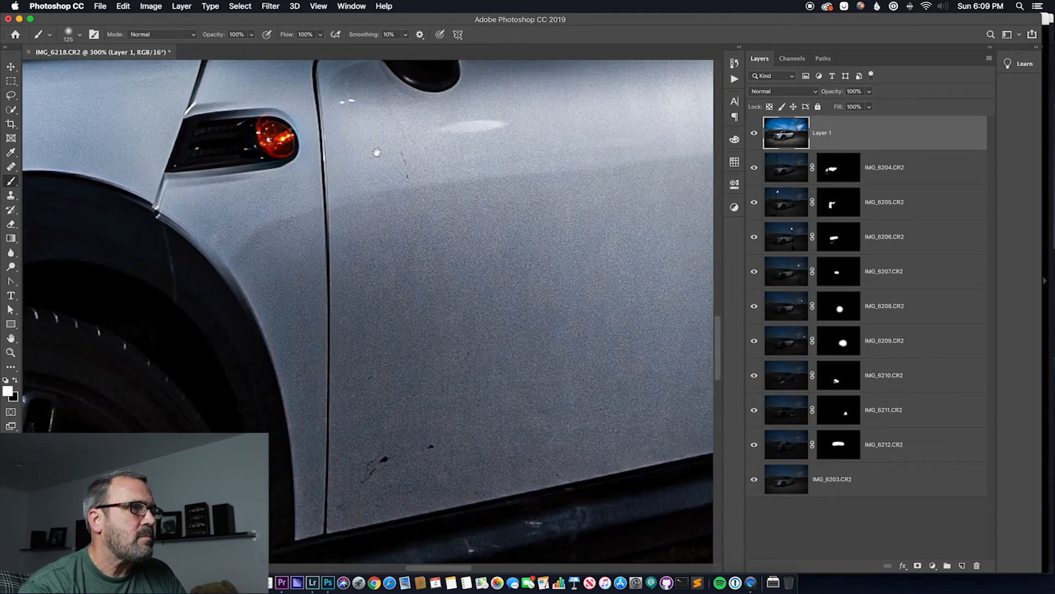
scroll(385, 170, down, 2)
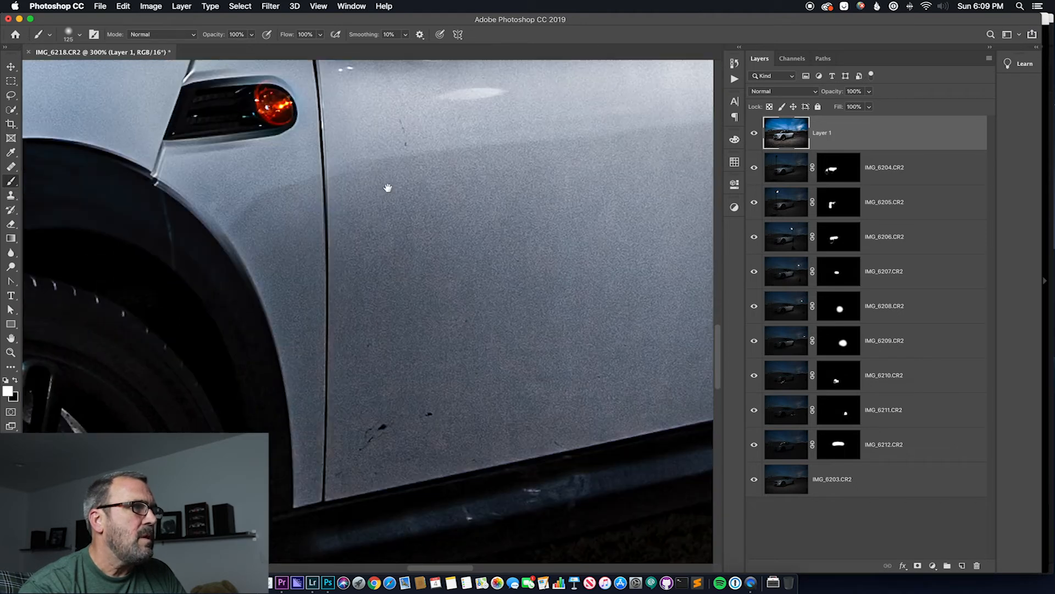
click(11, 167)
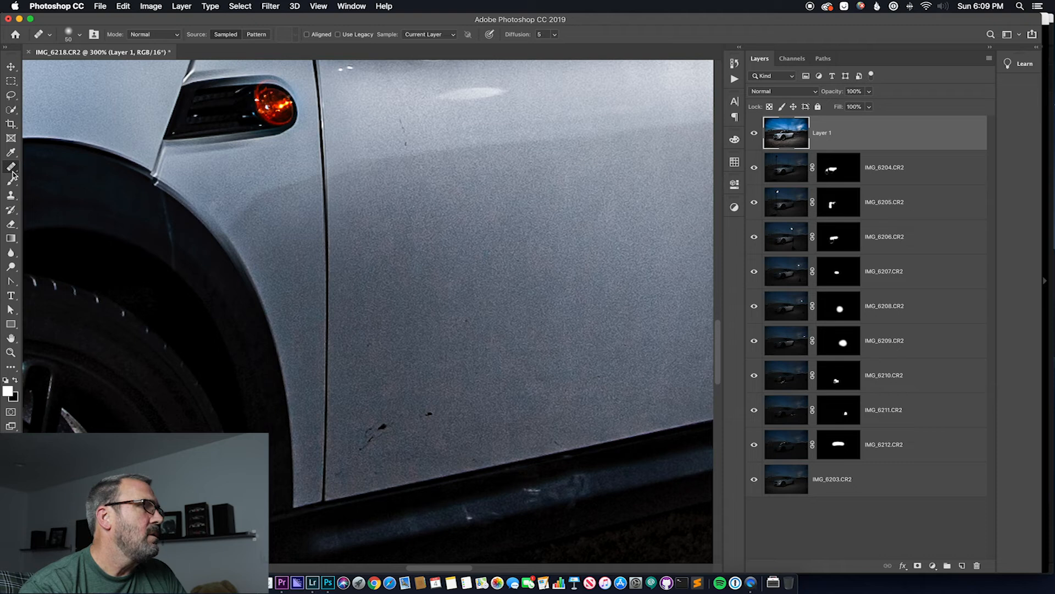
right_click(12, 173)
click(59, 166)
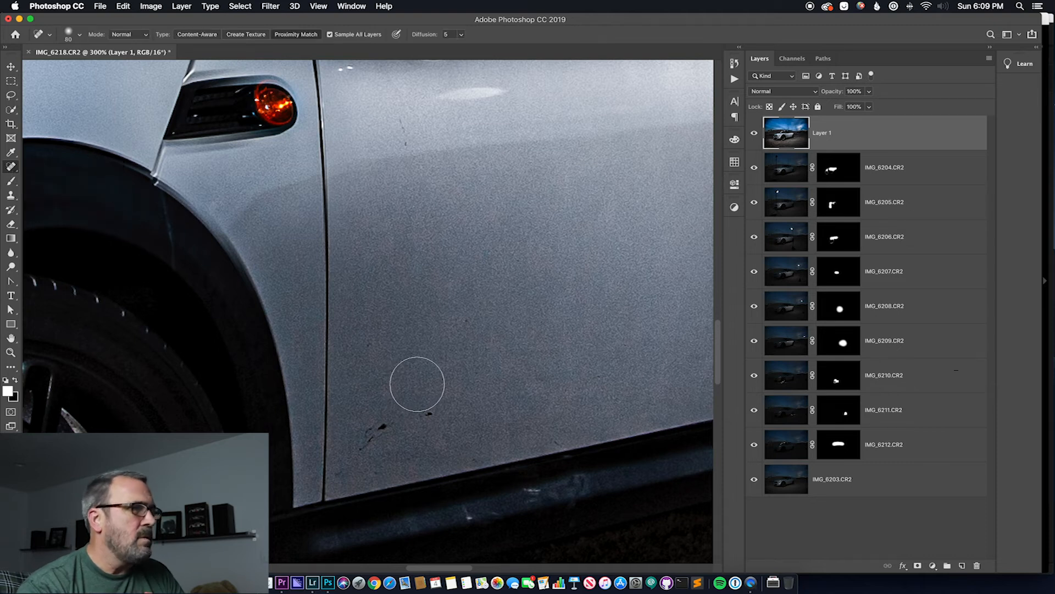
key(bracketleft)
key(bracketleft)
key(bracketleft)
key(bracketleft)
key(bracketleft)
key(bracketleft)
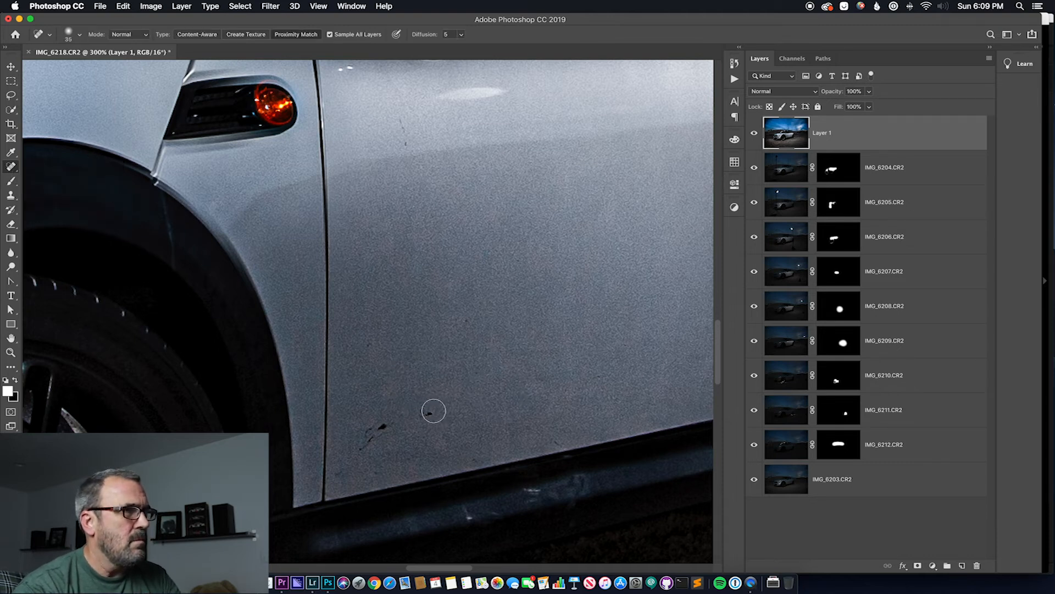
click(429, 413)
key(bracketleft)
mouse_move(386, 424)
mouse_down()
mouse_move(366, 453)
mouse_move(387, 426)
mouse_up()
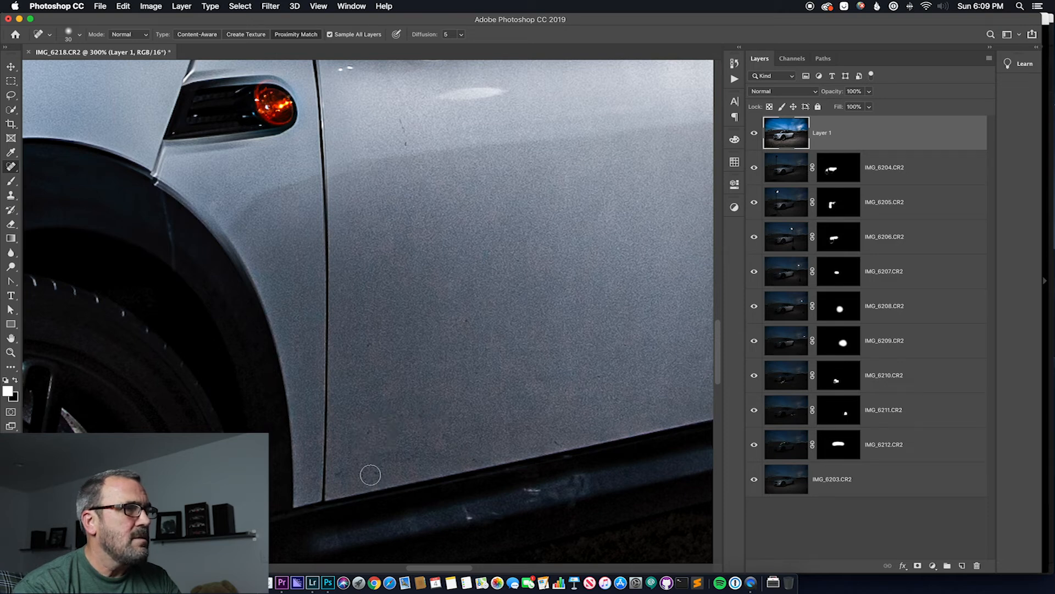
click(372, 476)
click(345, 474)
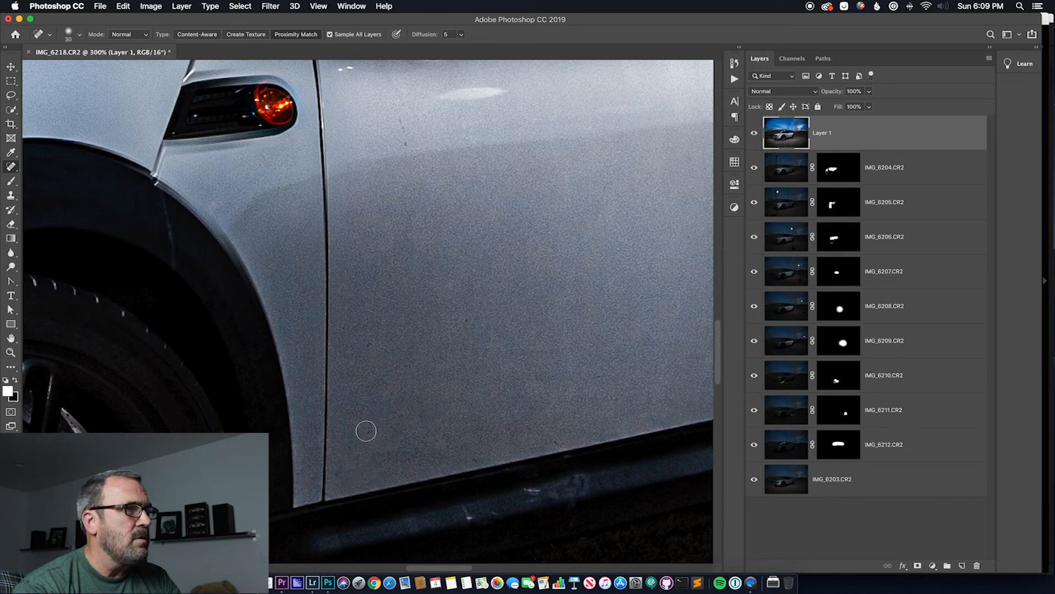
click(474, 444)
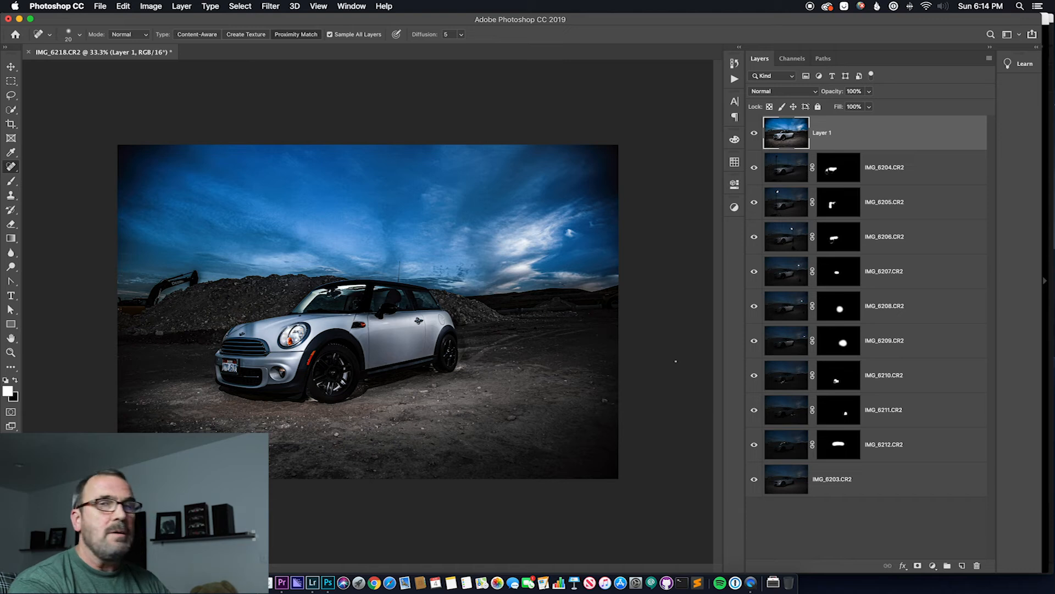
key(super+minus)
key(super+minus)
key(super+minus)
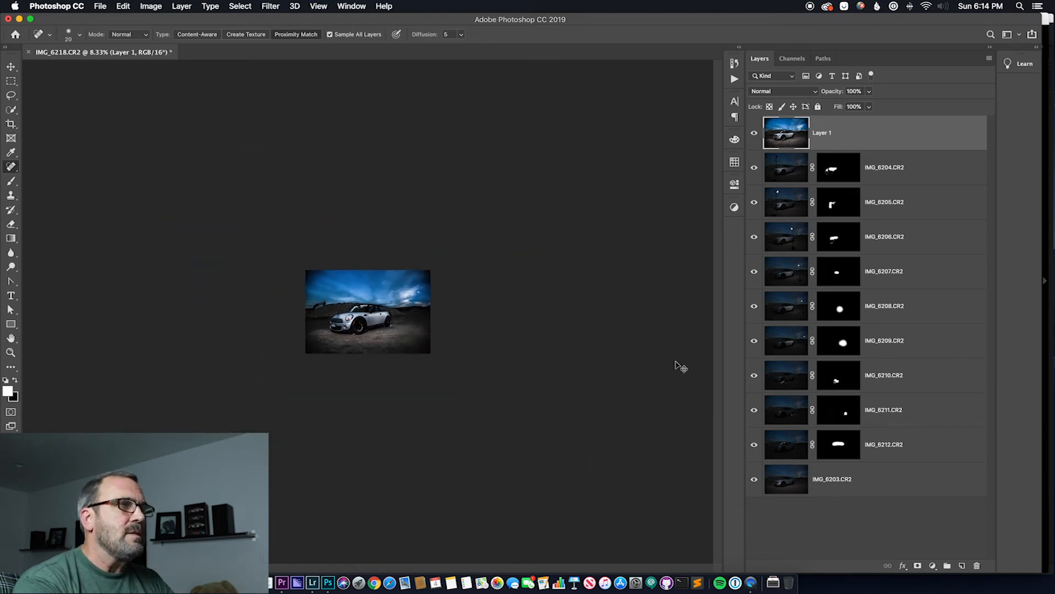
key(super+plus)
key(super+plus)
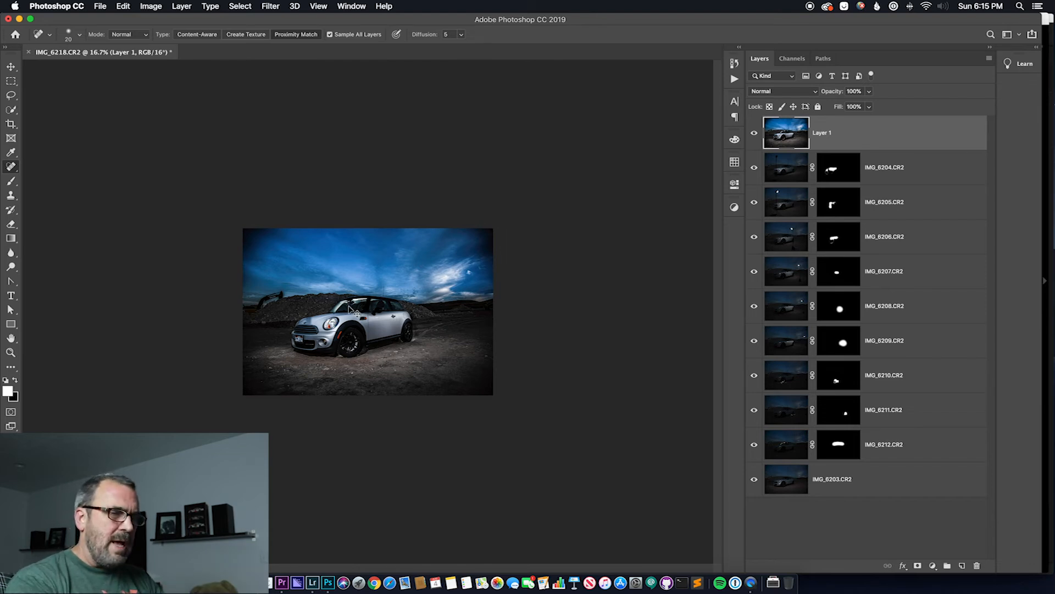
key(super+plus)
key(super+plus)
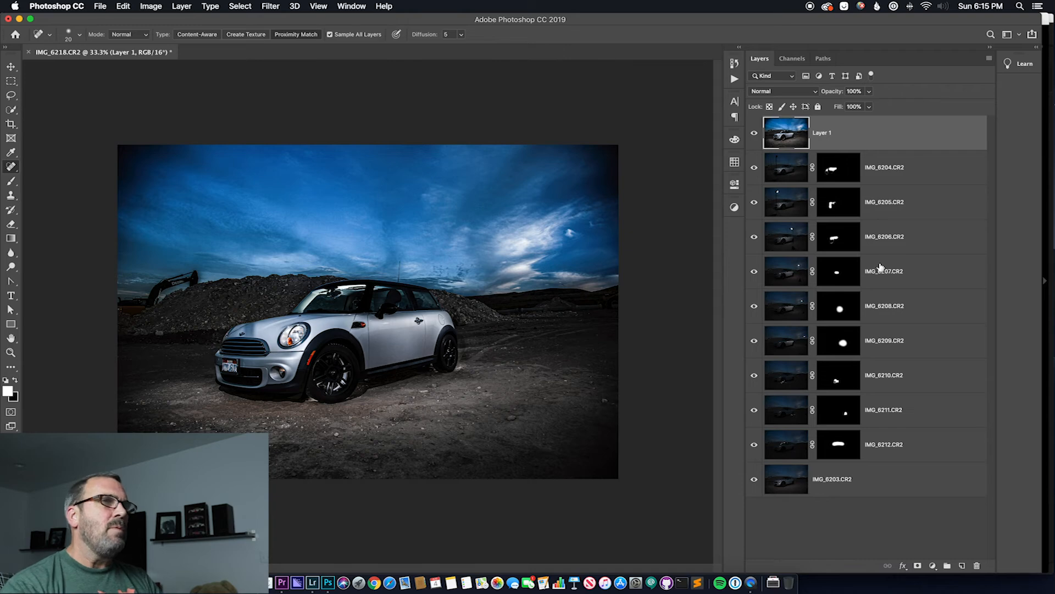
Reopen the Camera Raw Filter on Layer 1, set Exposure to -0.40 and Post Crop Vignetting amount to +3, and return to the basic adjustments
click(270, 8)
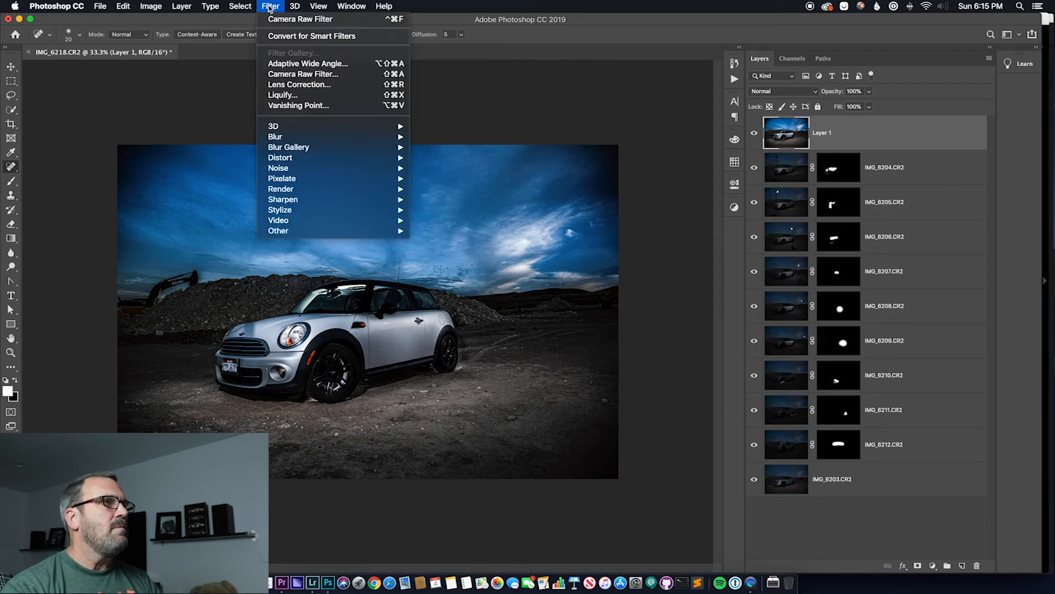
click(301, 73)
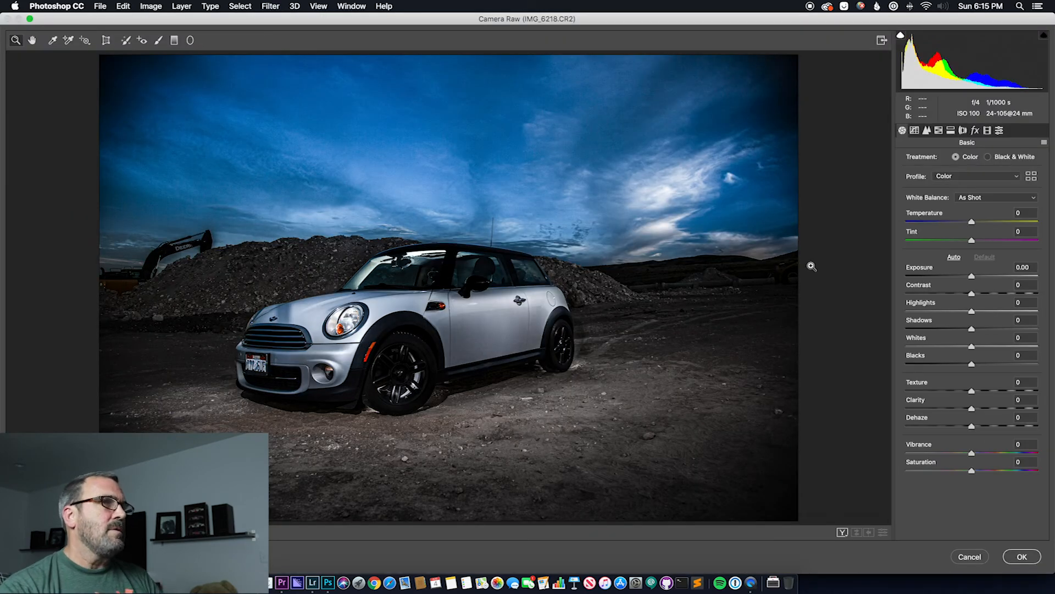
drag(973, 278, 964, 280)
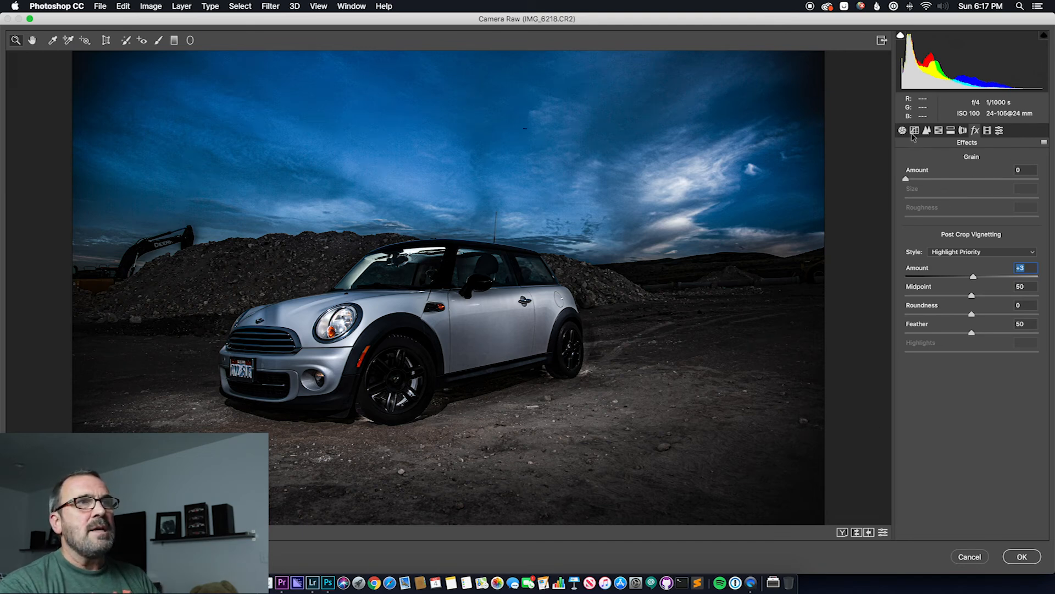
click(927, 130)
click(915, 131)
click(904, 131)
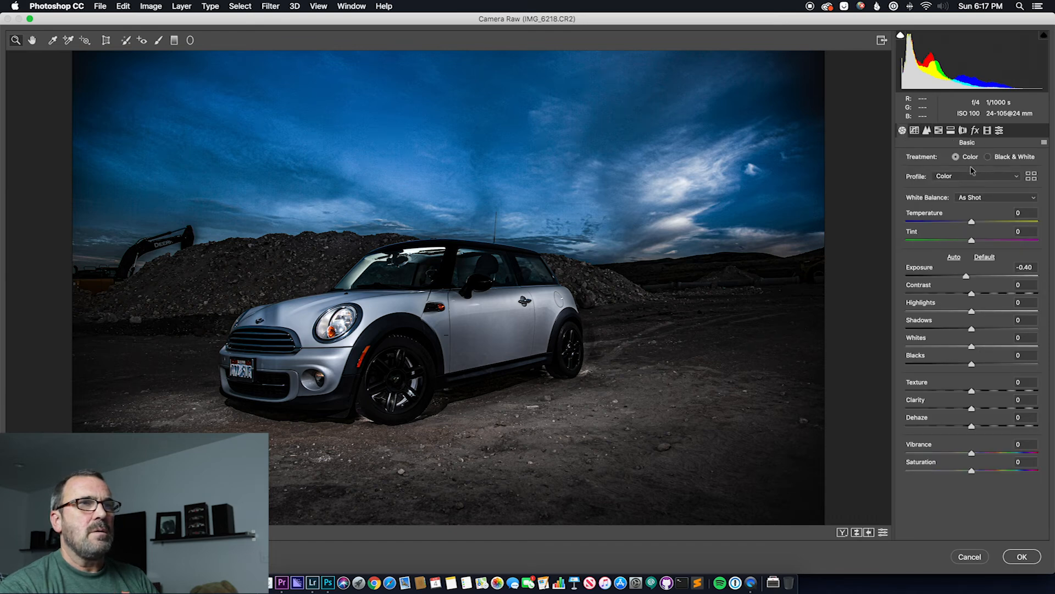
Paint over the headlight with the Adjustment Brush using Temperature +23 and brush size 3
click(158, 40)
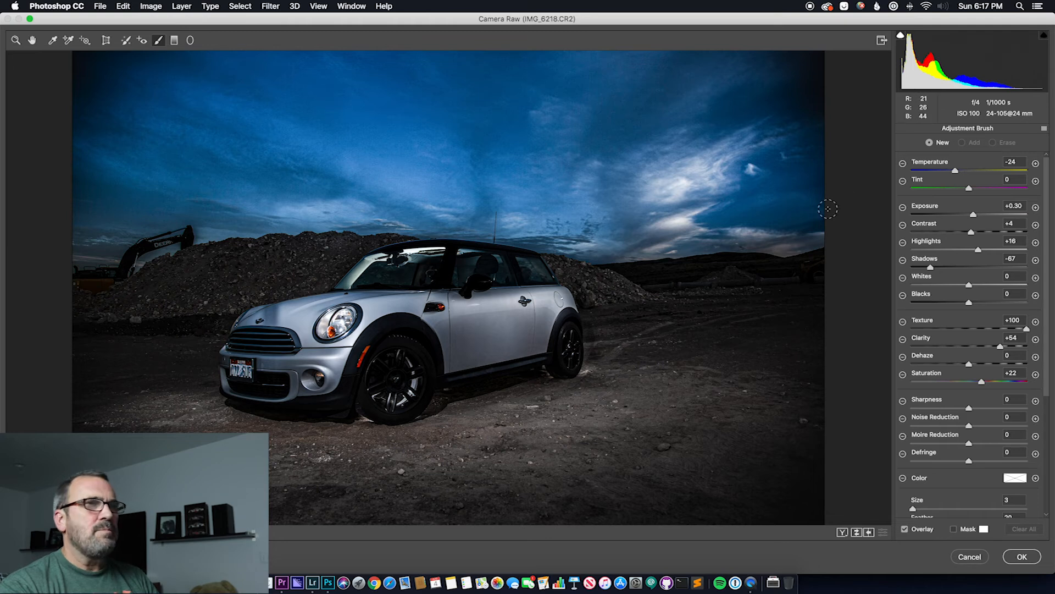
drag(956, 170, 982, 171)
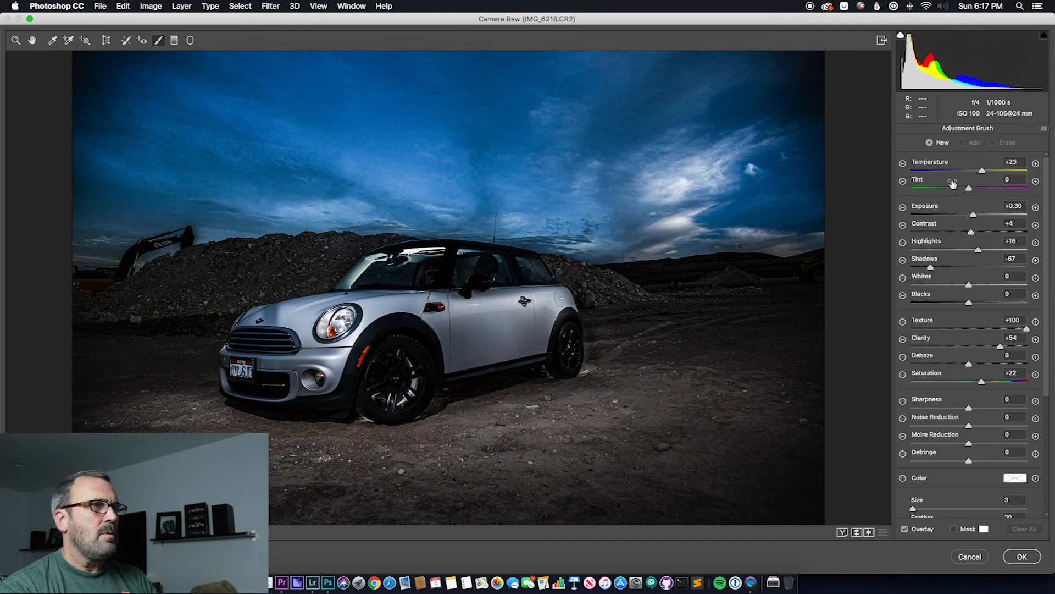
click(335, 326)
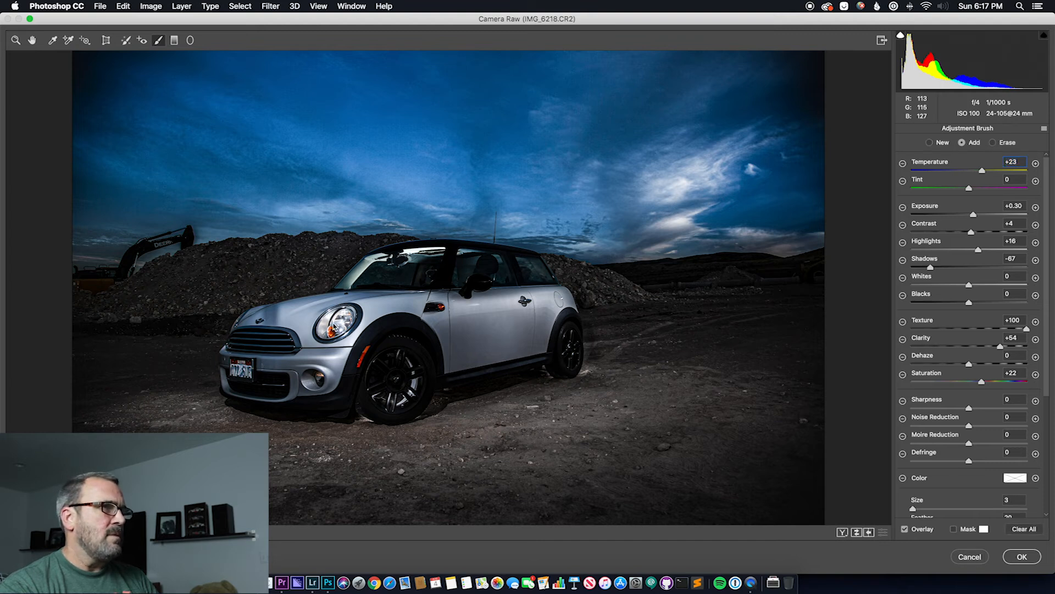
mouse_move(332, 331)
mouse_down()
mouse_move(347, 311)
mouse_move(329, 330)
mouse_move(333, 315)
mouse_move(347, 315)
mouse_move(339, 325)
mouse_up()
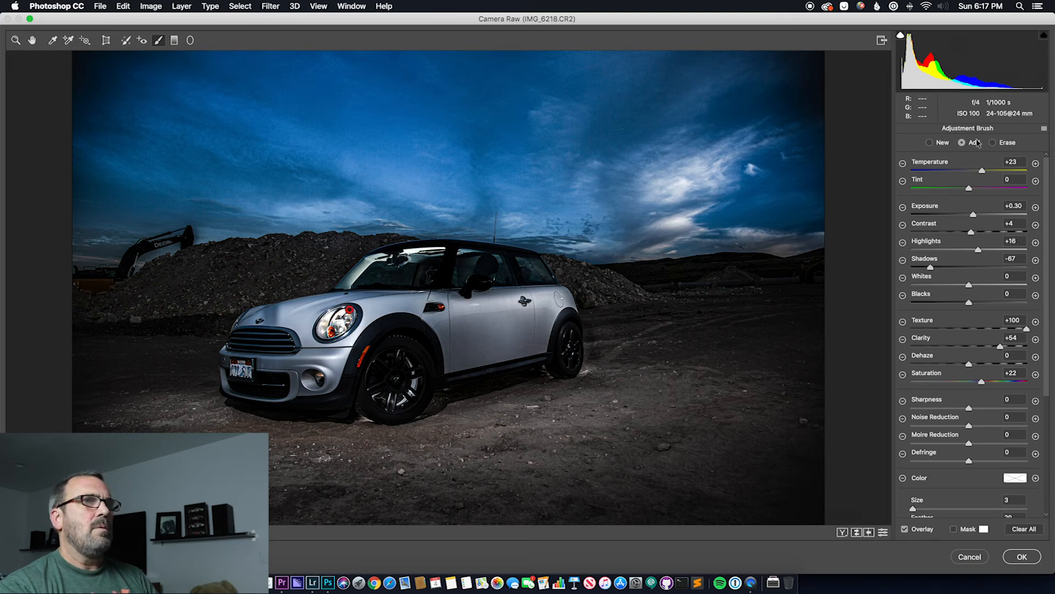
Try Tint -50 on the headlight adjustment and reset it, lower its Temperature and Exposure, and apply the Camera Raw edits
drag(982, 176, 954, 177)
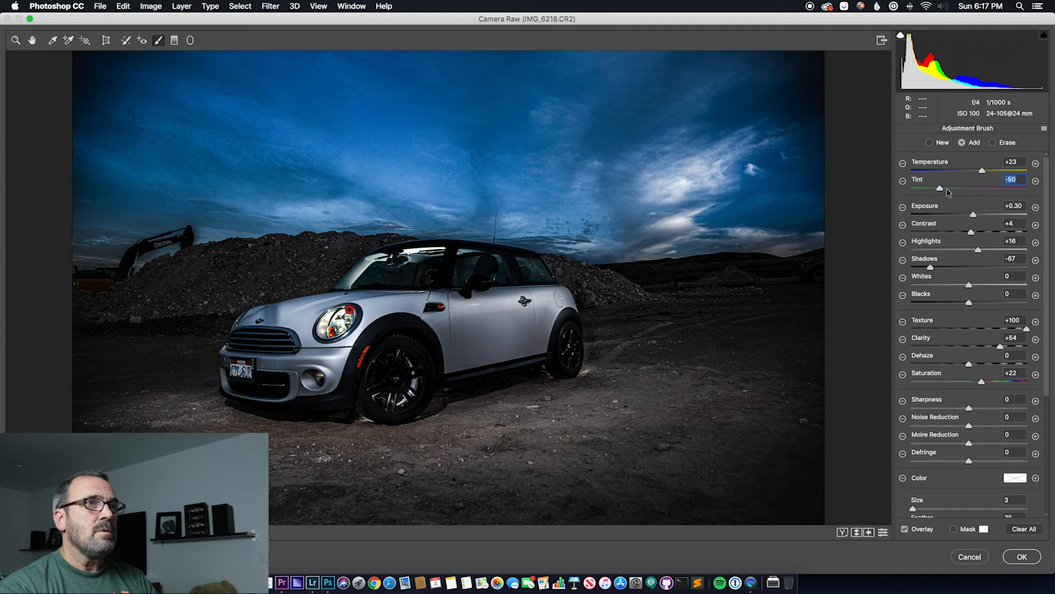
double_click(950, 189)
mouse_move(982, 172)
mouse_down()
mouse_move(948, 173)
mouse_move(965, 175)
mouse_up()
mouse_move(974, 216)
mouse_down()
mouse_move(989, 213)
mouse_move(969, 214)
mouse_up()
click(1023, 558)
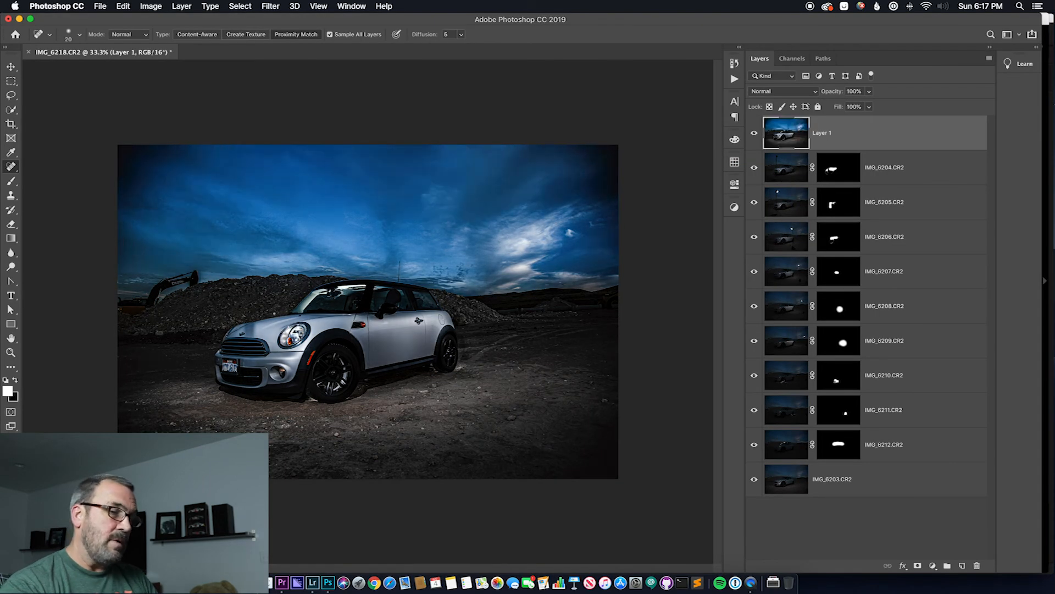
Select the front of the hood around the emblem on layer IMG_6203.CR2 with the Lasso tool, using a 20 px feather
key(super+plus)
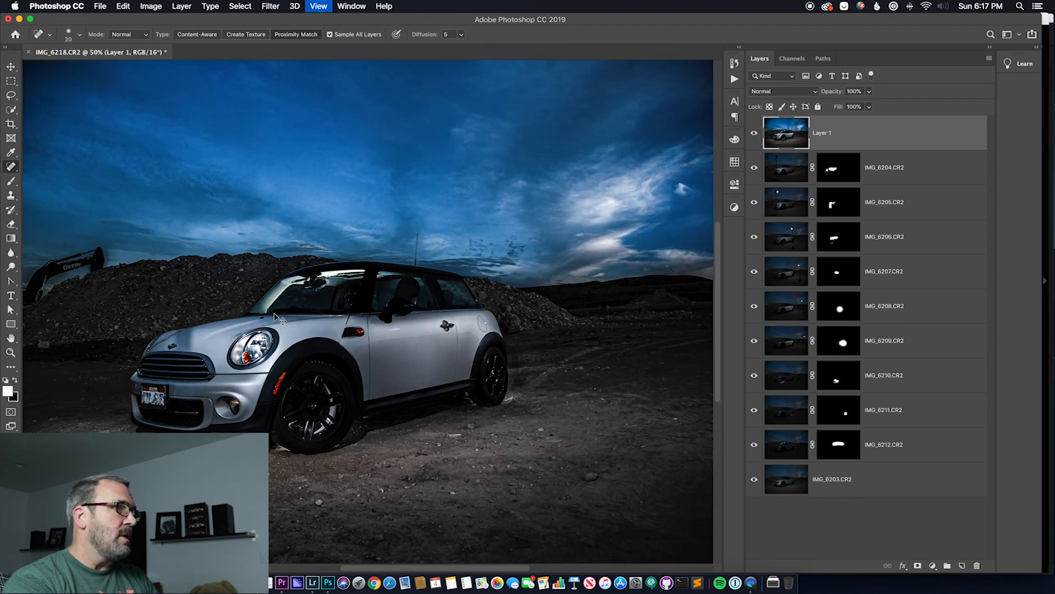
key(super+plus)
key(super+plus)
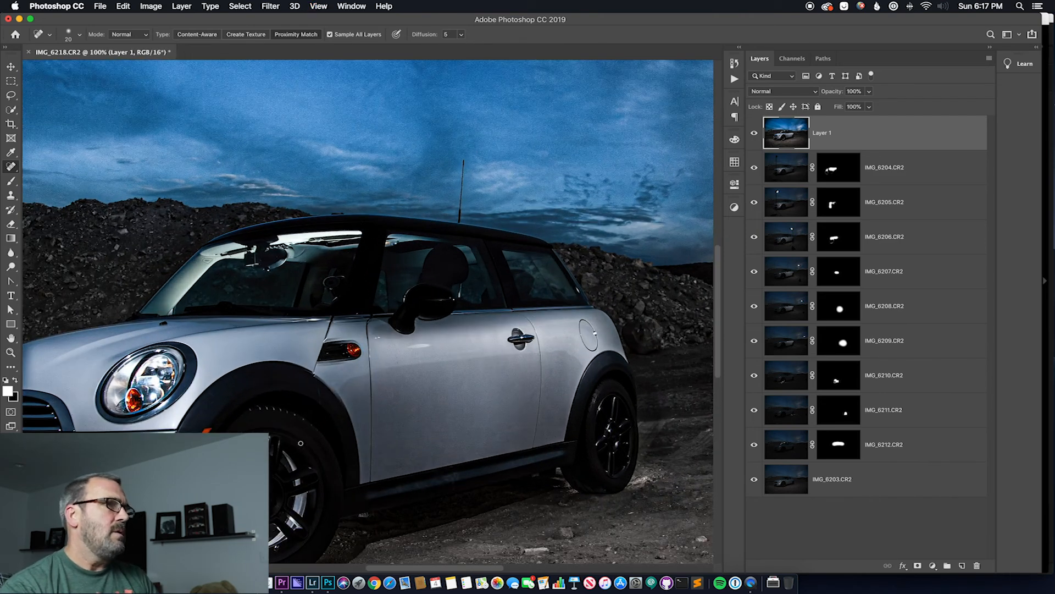
drag(402, 406, 559, 350)
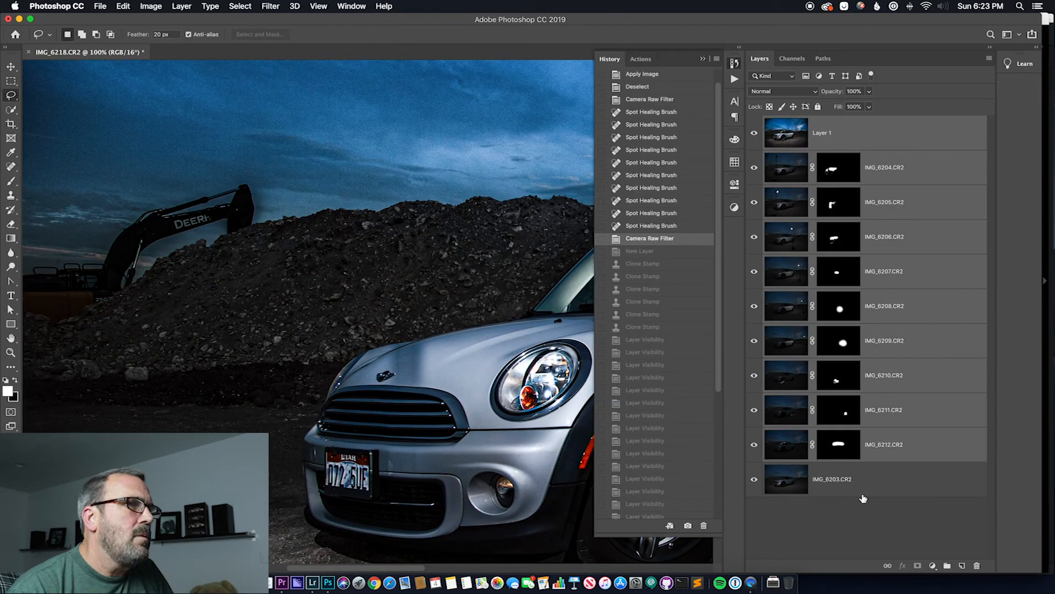
click(934, 490)
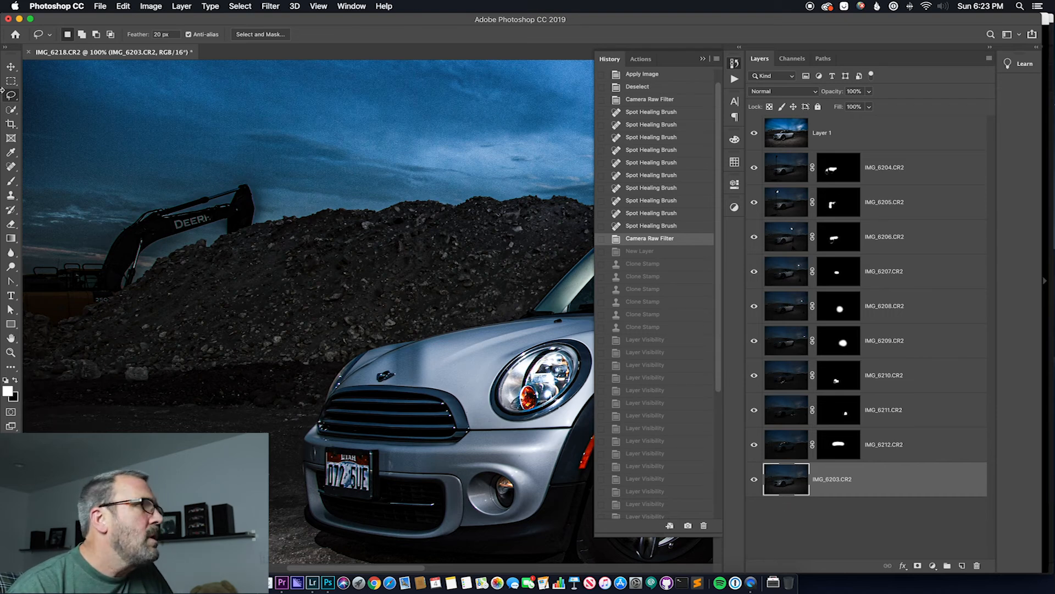
click(12, 110)
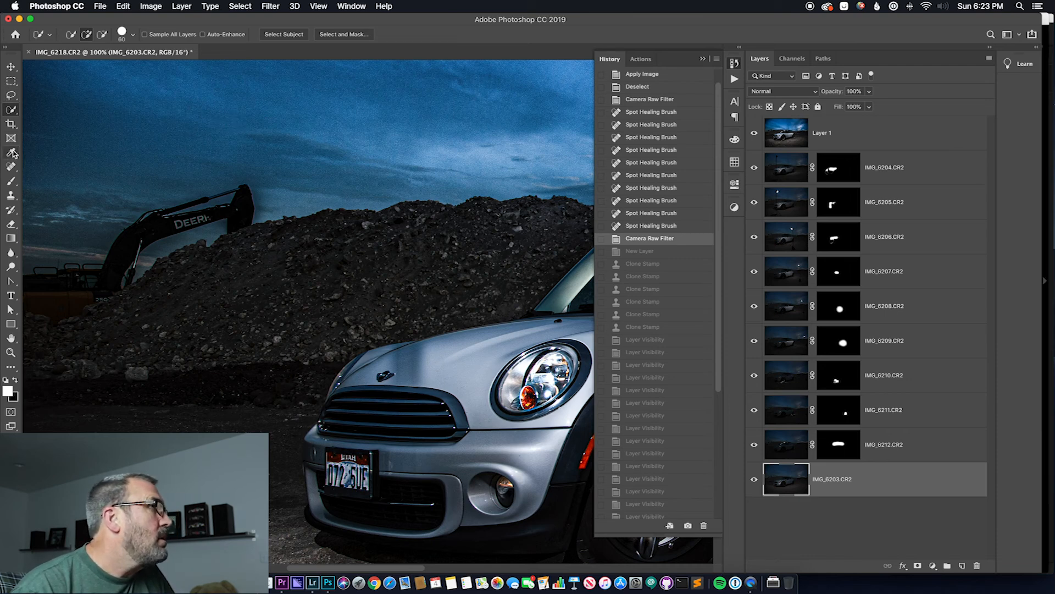
click(11, 96)
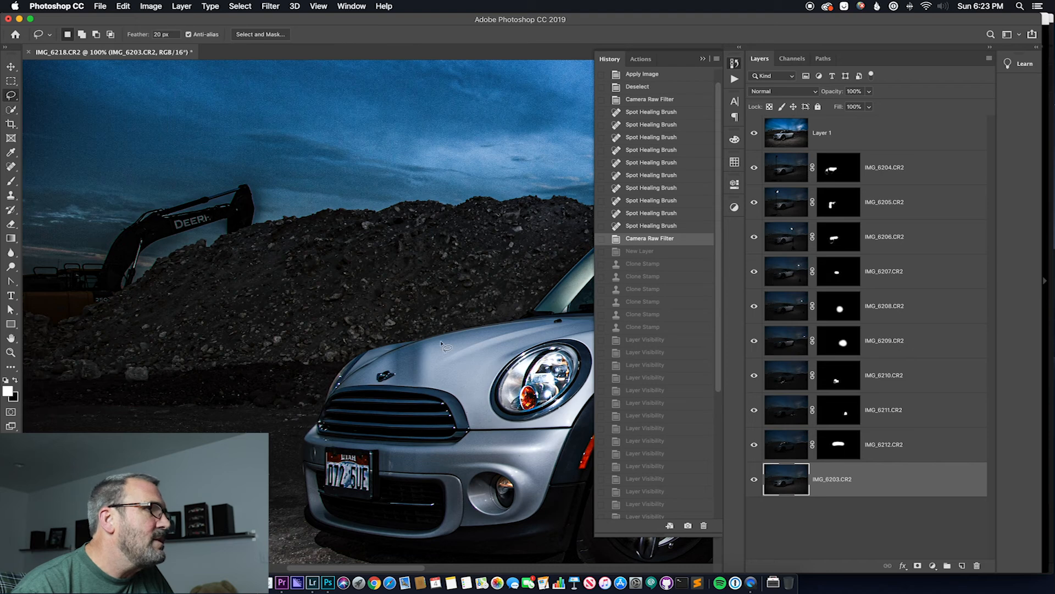
mouse_move(427, 342)
mouse_down()
mouse_move(374, 352)
mouse_move(346, 383)
mouse_move(454, 388)
mouse_up()
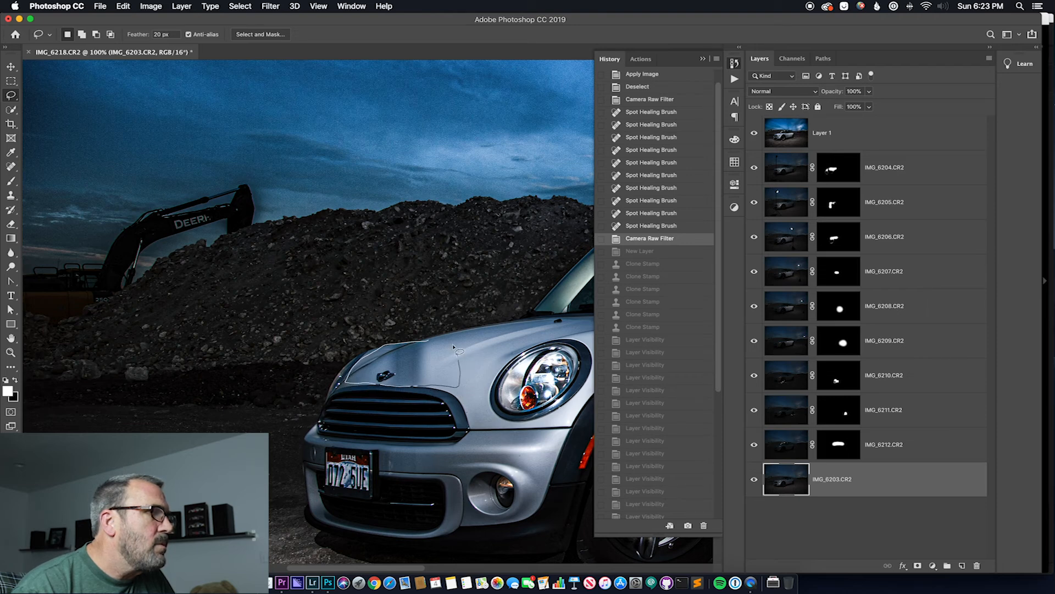
drag(428, 342, 430, 343)
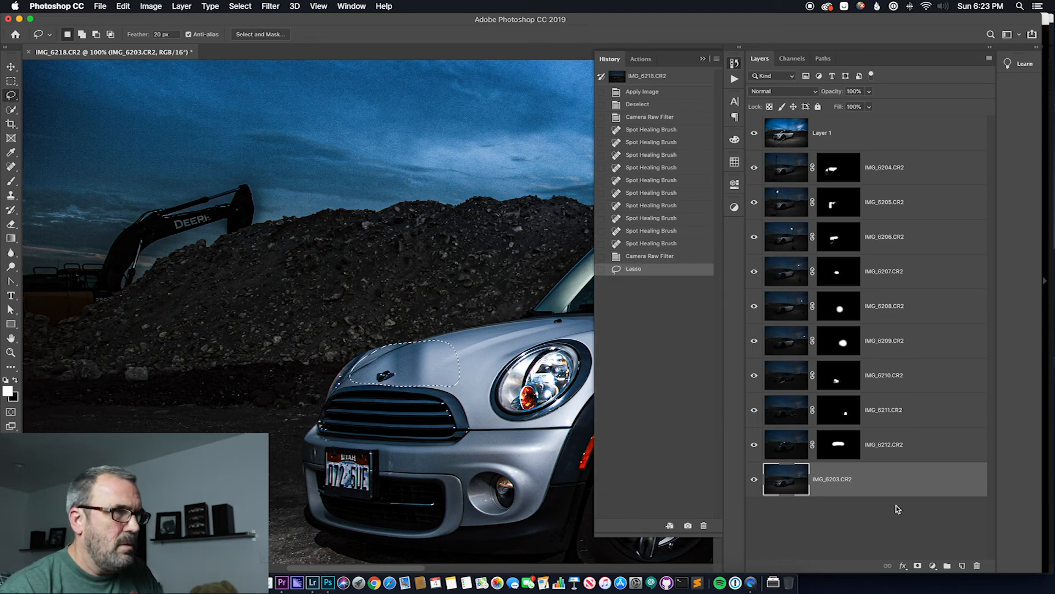
Paste the selected hood area of IMG_6203.CR2 onto a new layer above Layer 1
click(883, 150)
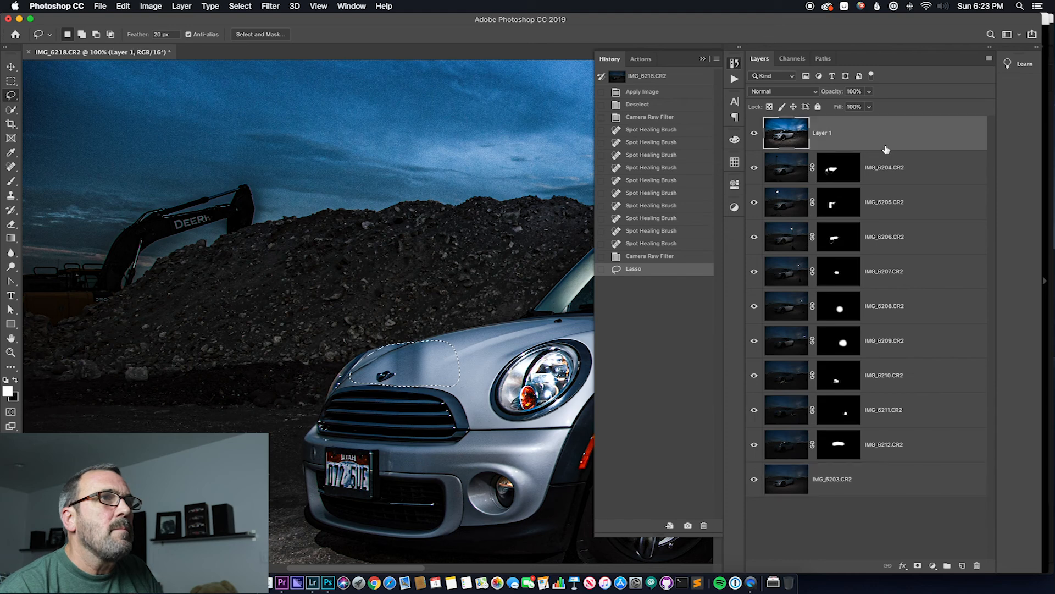
right_click(874, 130)
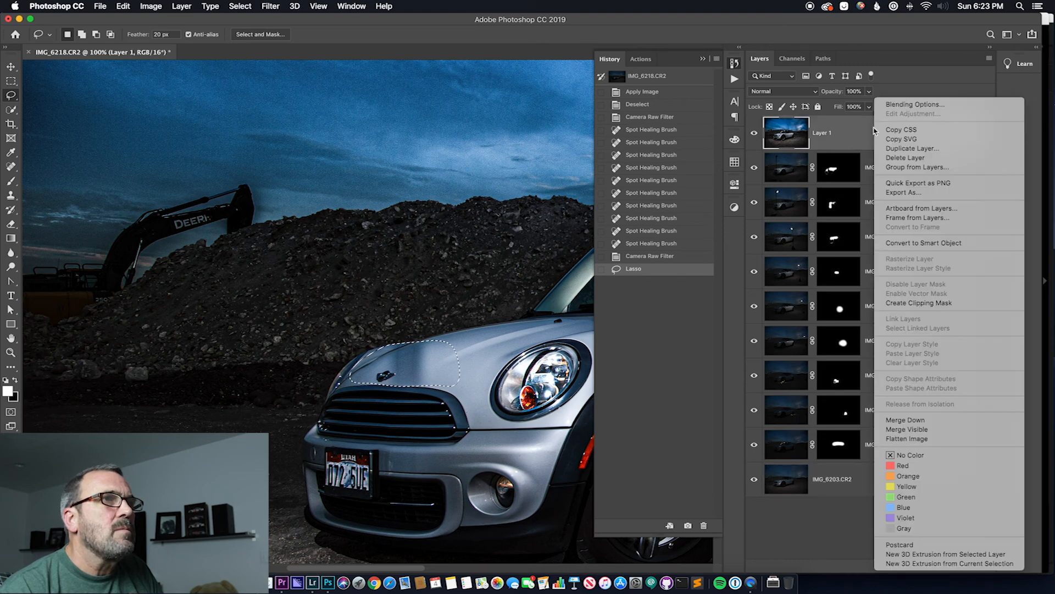
click(899, 78)
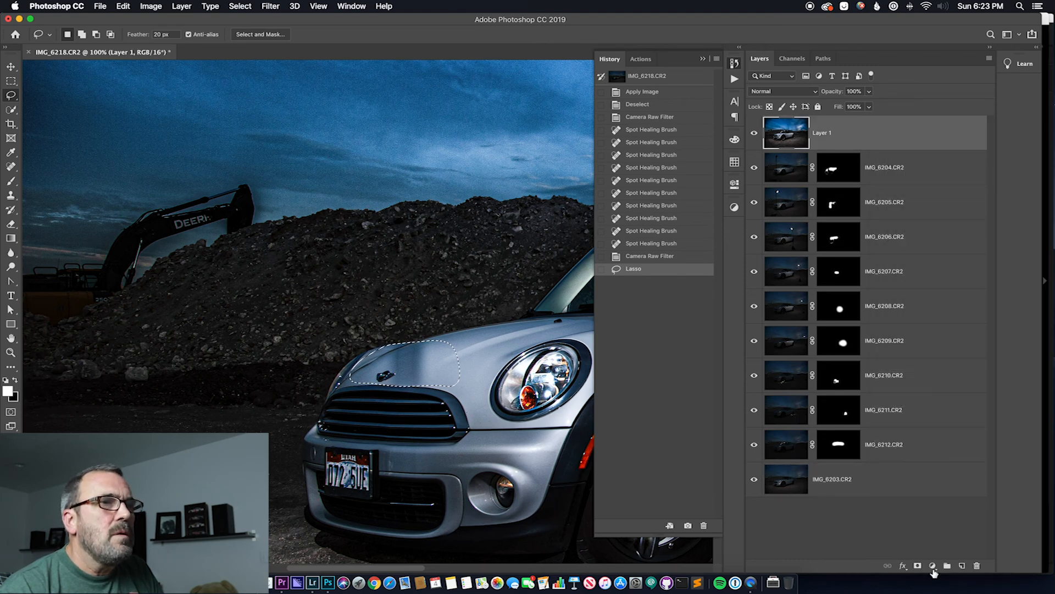
click(962, 566)
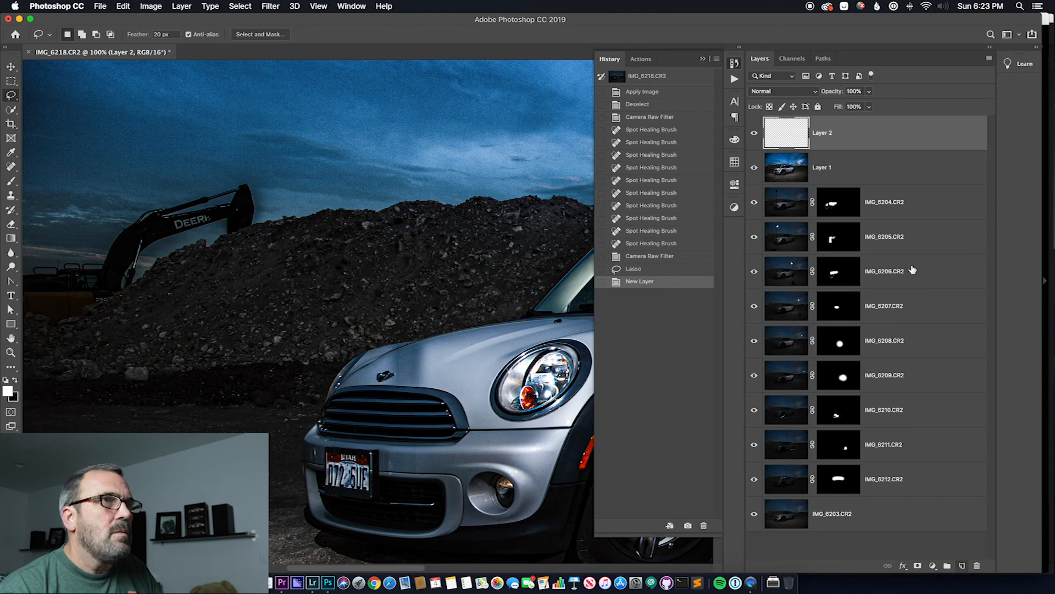
key(super+v)
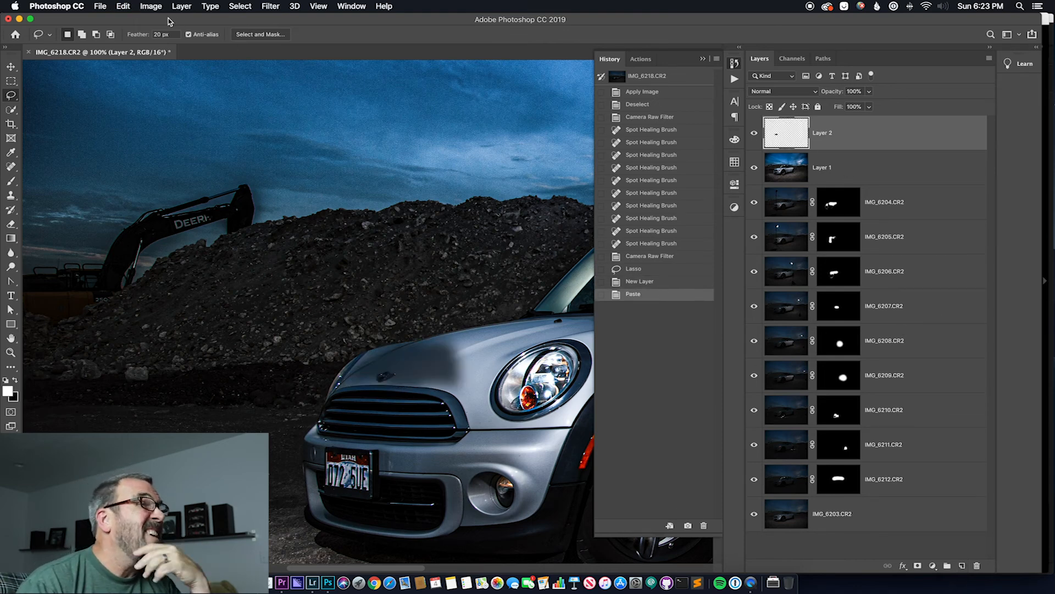
Brighten the pasted hood patch on Layer 2 with an Exposure adjustment of +2.82
click(152, 8)
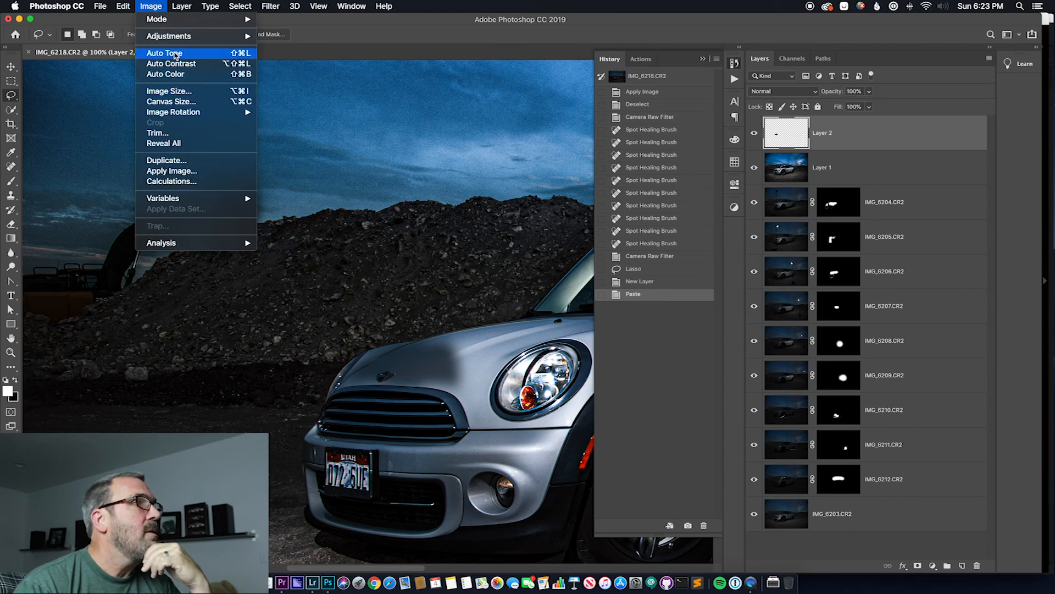
mouse_move(182, 39)
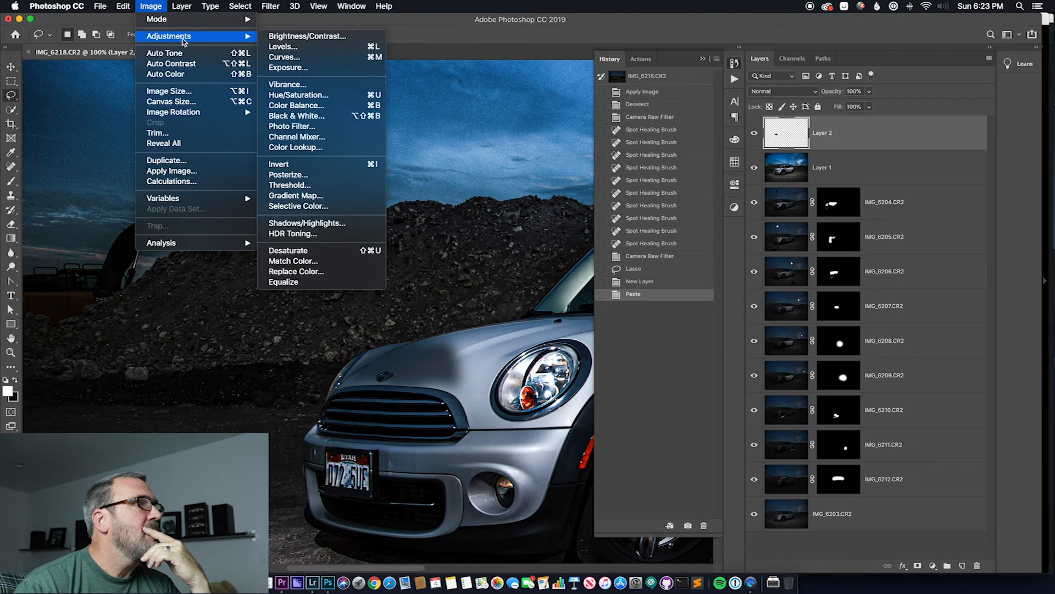
click(290, 67)
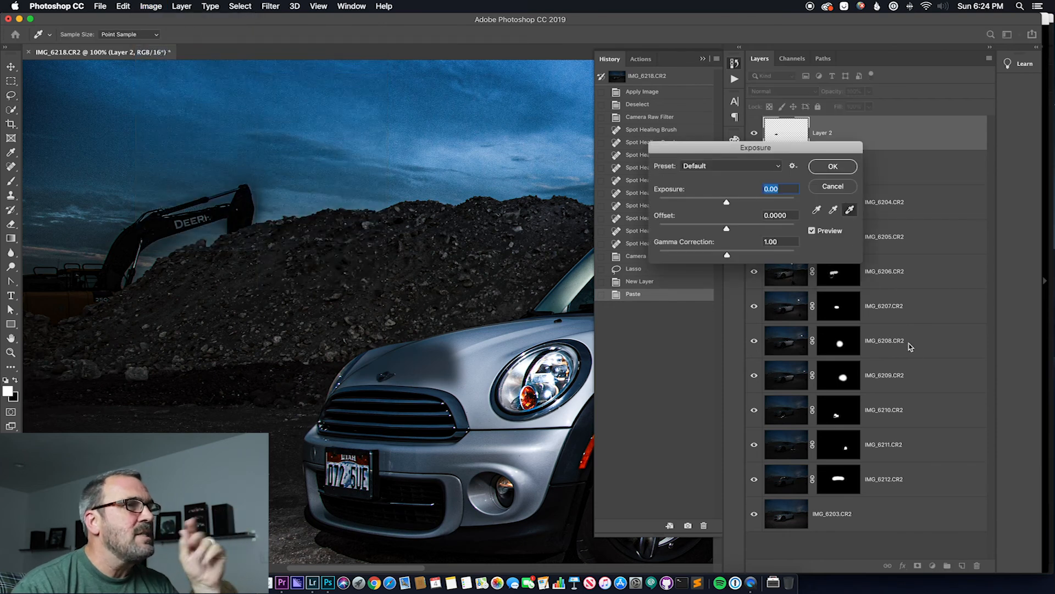
drag(727, 202, 754, 204)
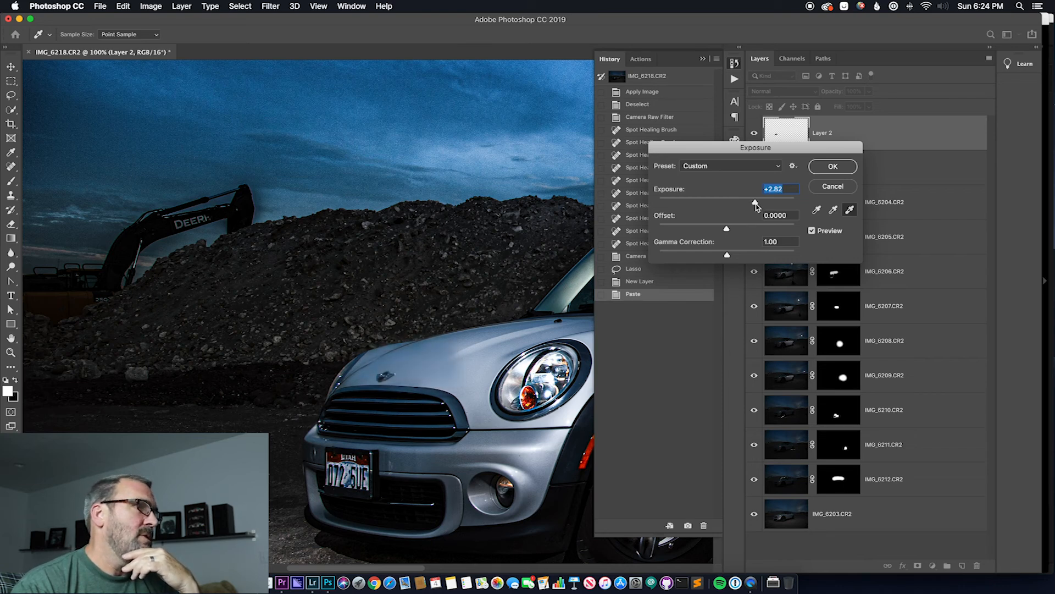
drag(757, 205, 755, 206)
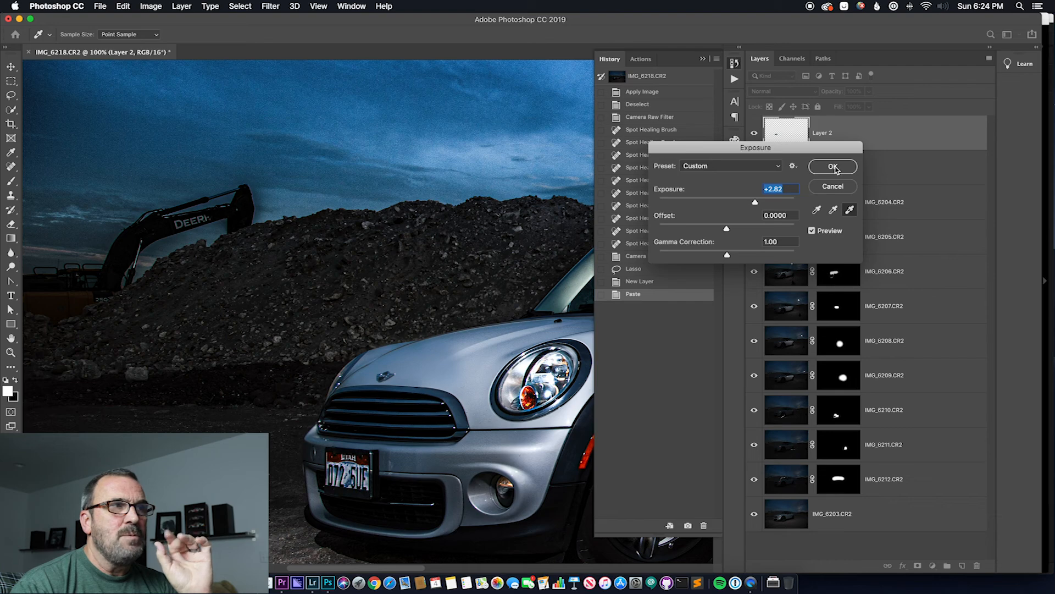
click(833, 166)
Merge all visible layers into a new layer above Layer 2, and collapse the History panel
key(super+minus)
key(super+minus)
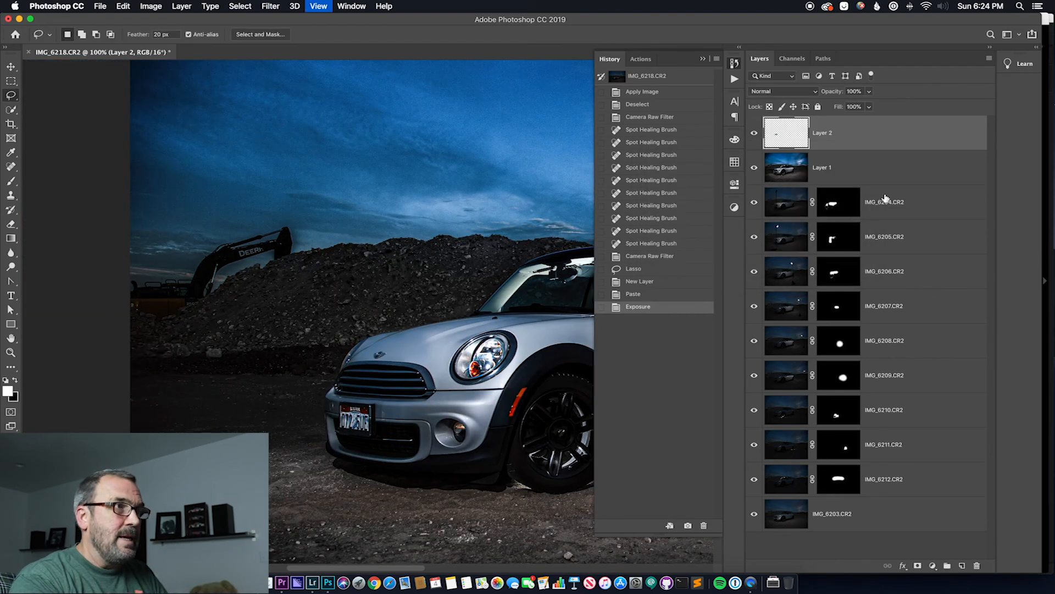
key(super+minus)
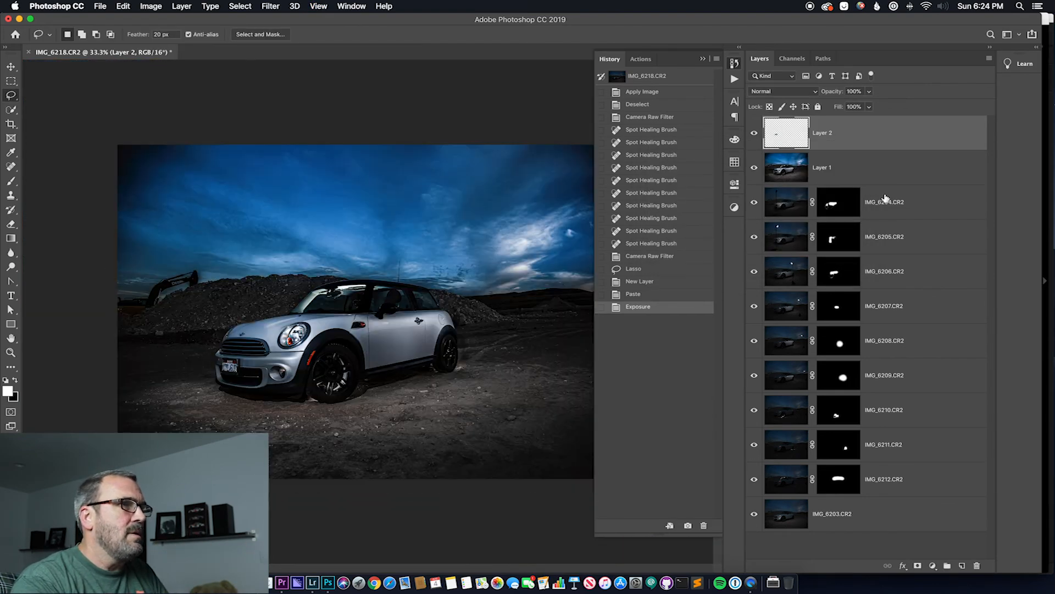
key(shift+alt+super+e)
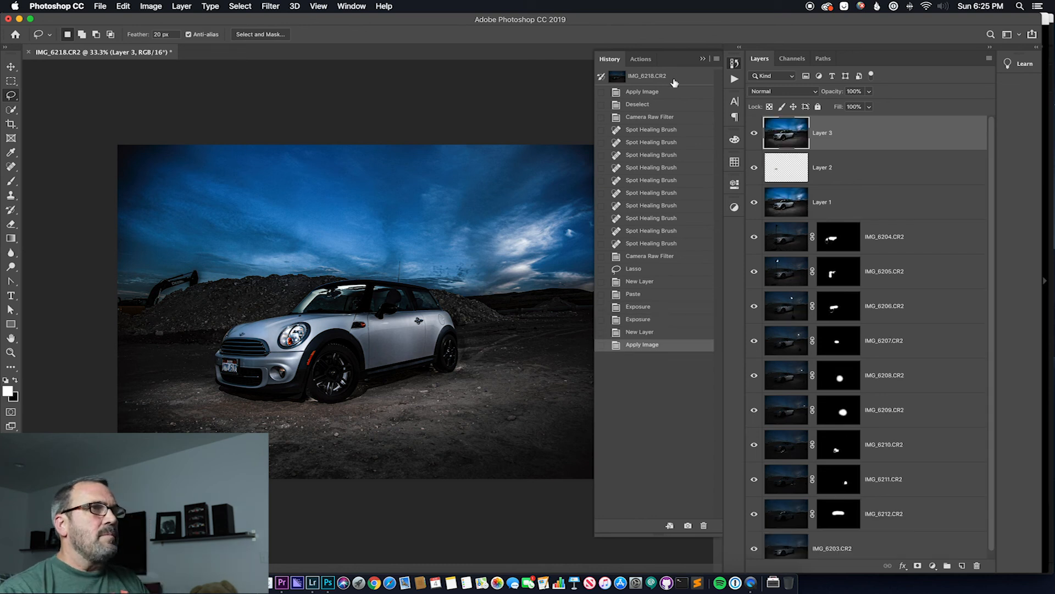
click(703, 58)
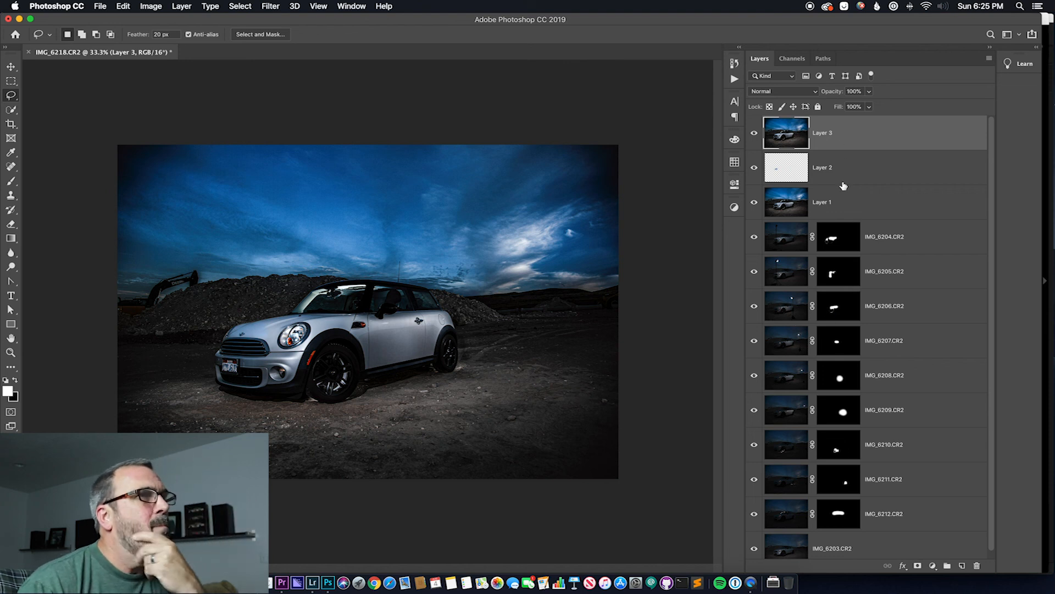
Crop the image tighter around the car, trimming the upper sky and both sides, and save the document
key(c)
drag(368, 145, 369, 149)
drag(619, 314, 573, 311)
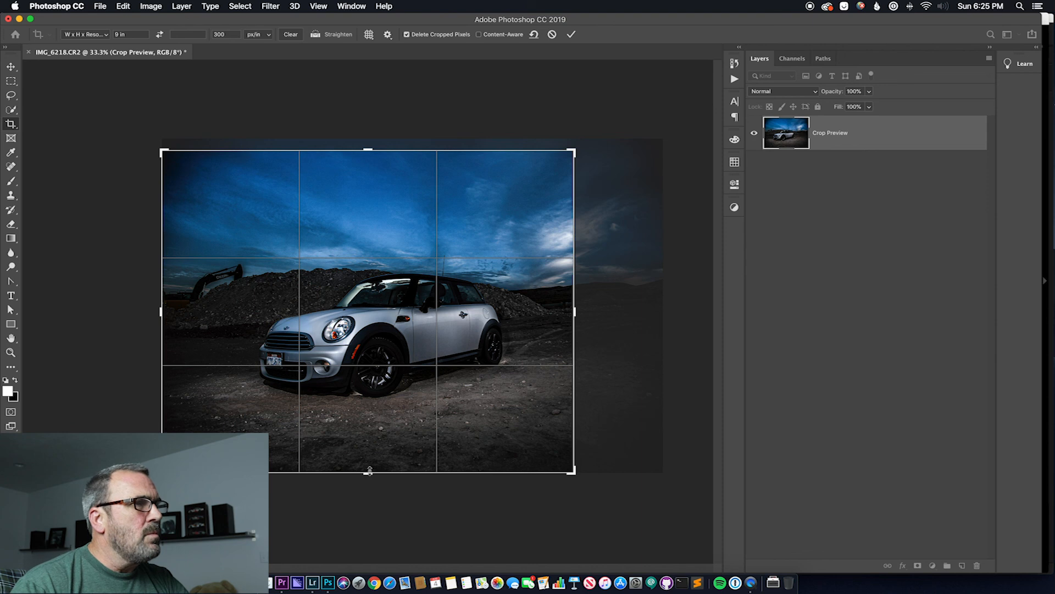
drag(163, 311, 187, 299)
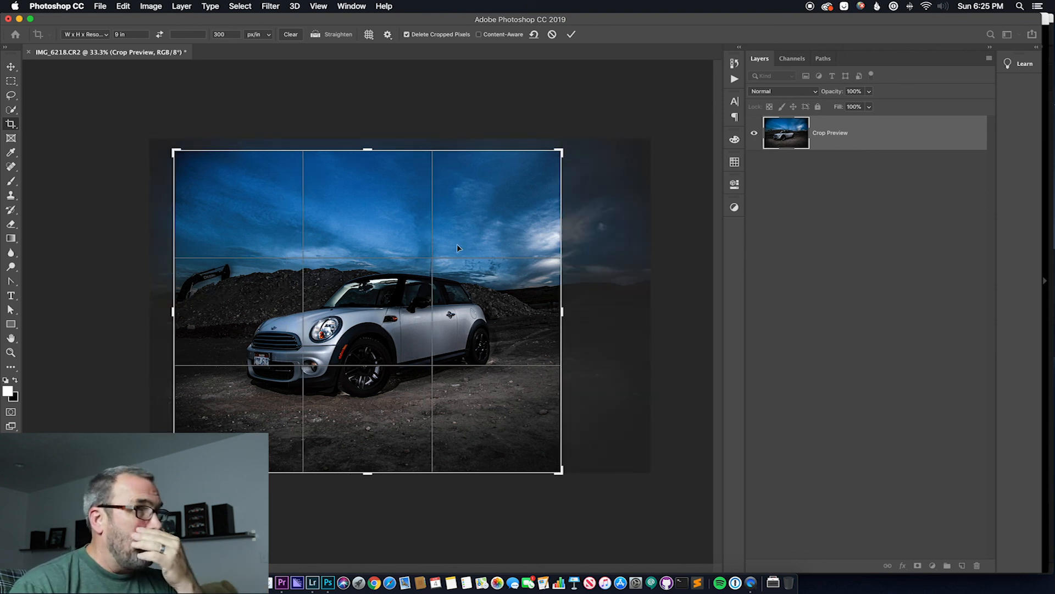
drag(172, 312, 164, 312)
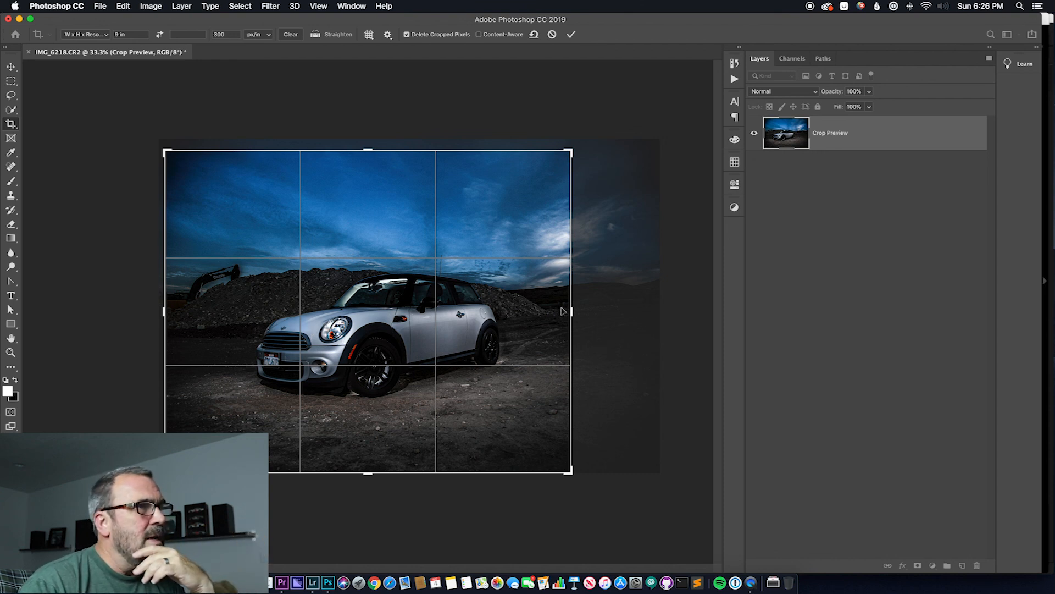
drag(570, 312, 587, 312)
drag(367, 150, 368, 158)
key(Return)
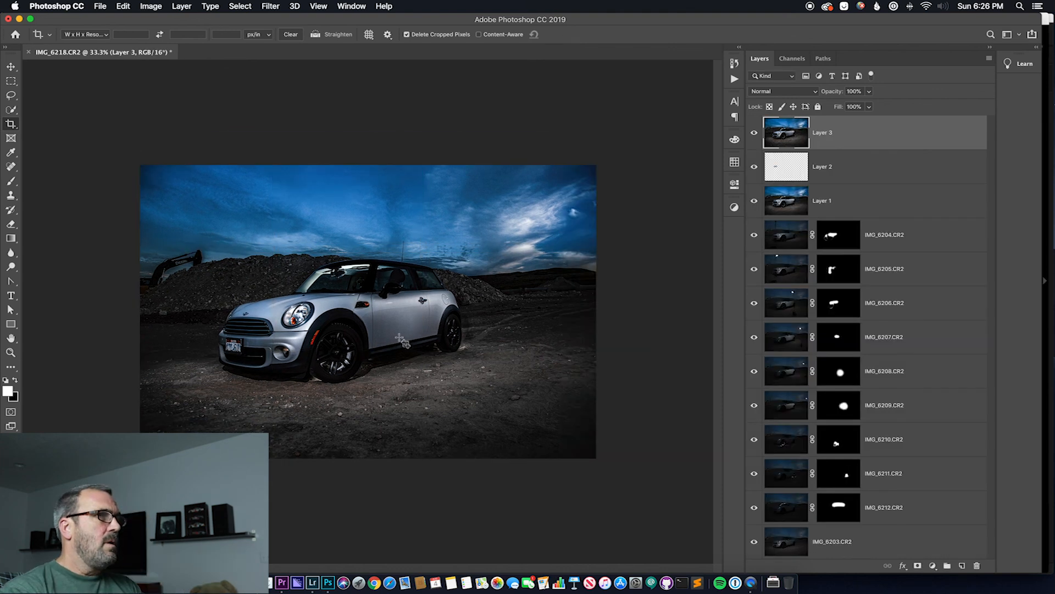
key(super+s)
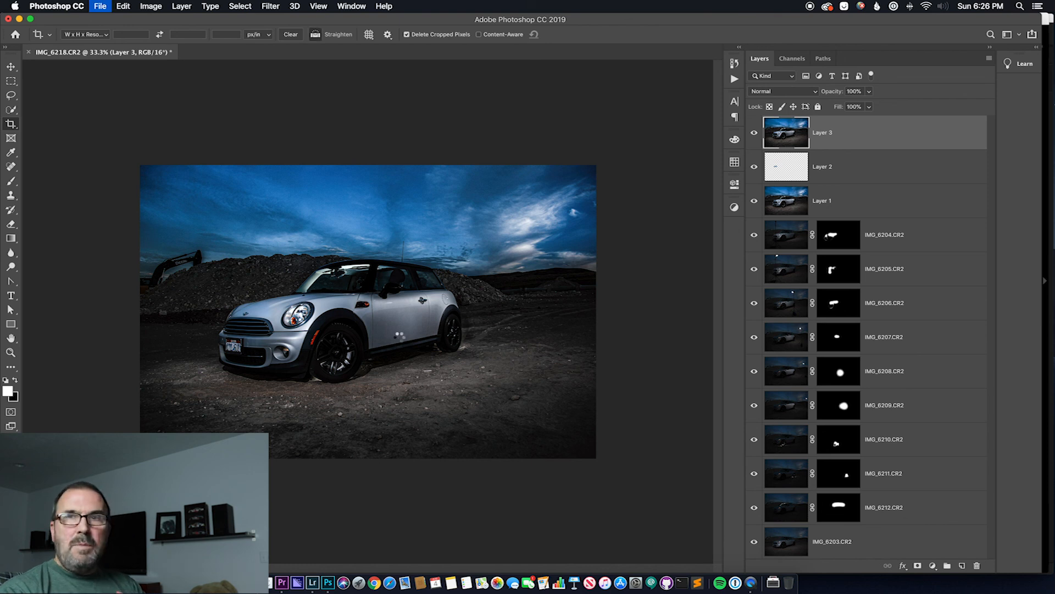